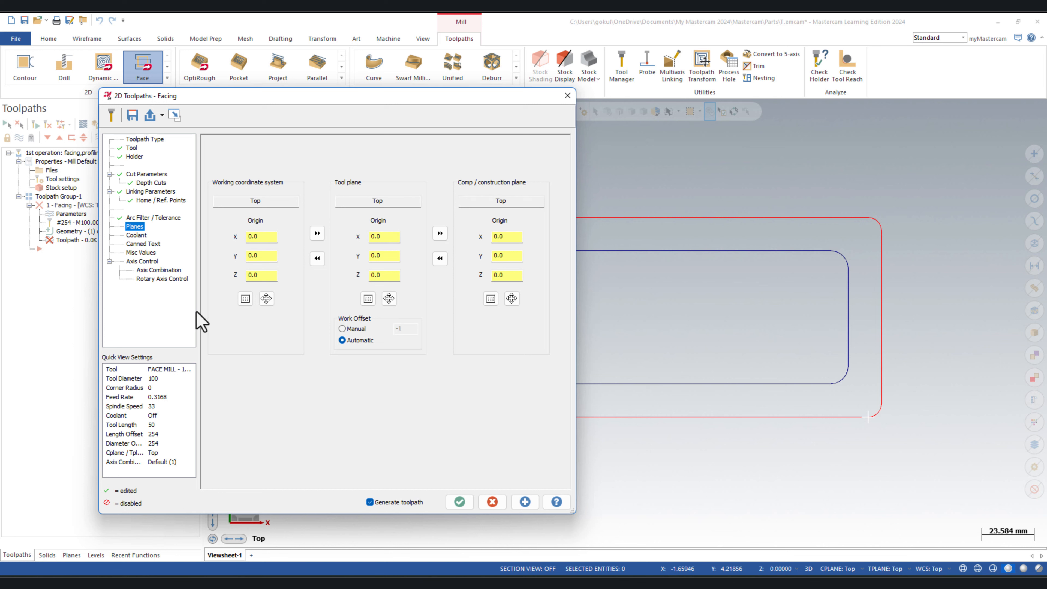
Turn on Thru-tool coolant for the facing toolpath.
click(144, 236)
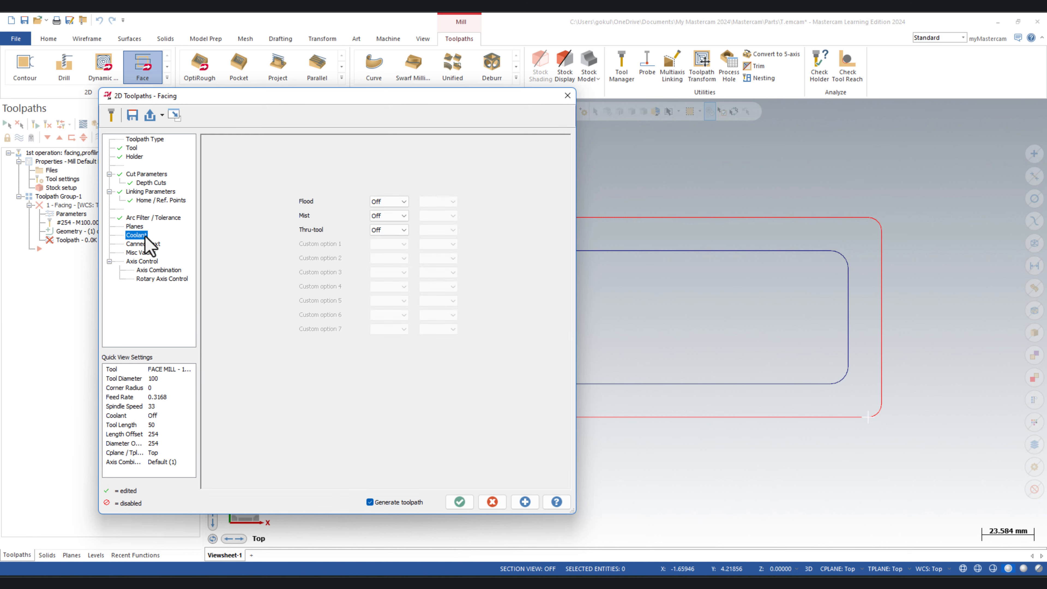
click(135, 227)
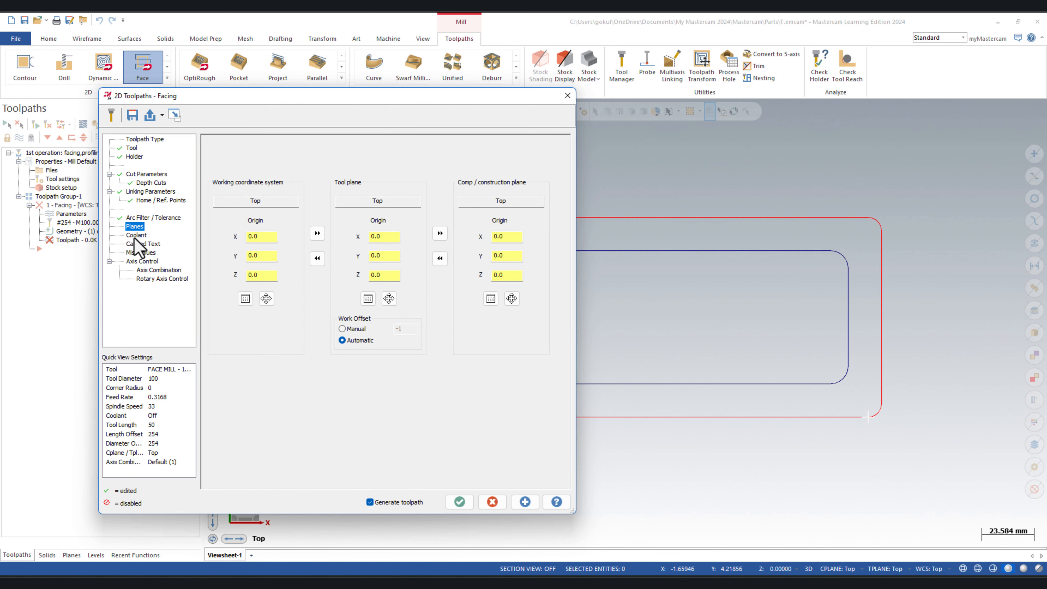
click(137, 235)
click(390, 202)
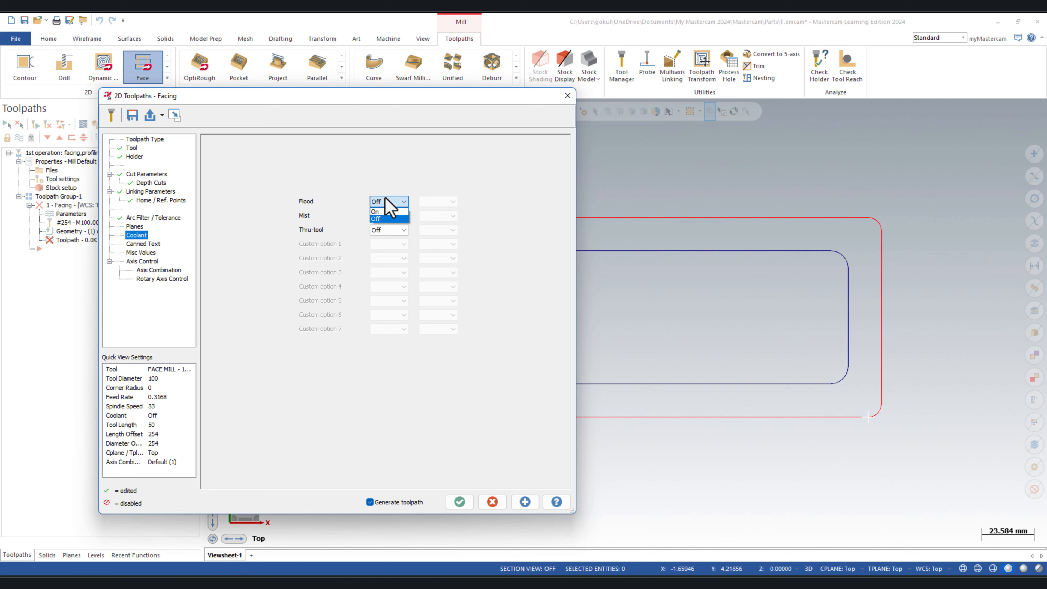
click(387, 211)
click(389, 232)
click(382, 245)
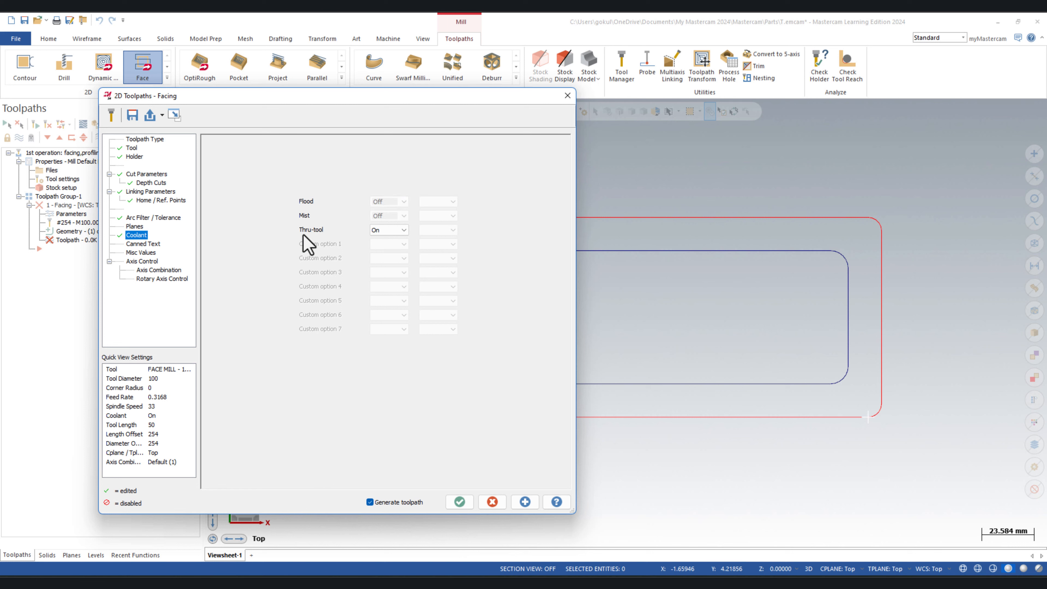
Check the canned text and miscellaneous values of the facing operation, and accept its parameters to generate the toolpath.
click(149, 245)
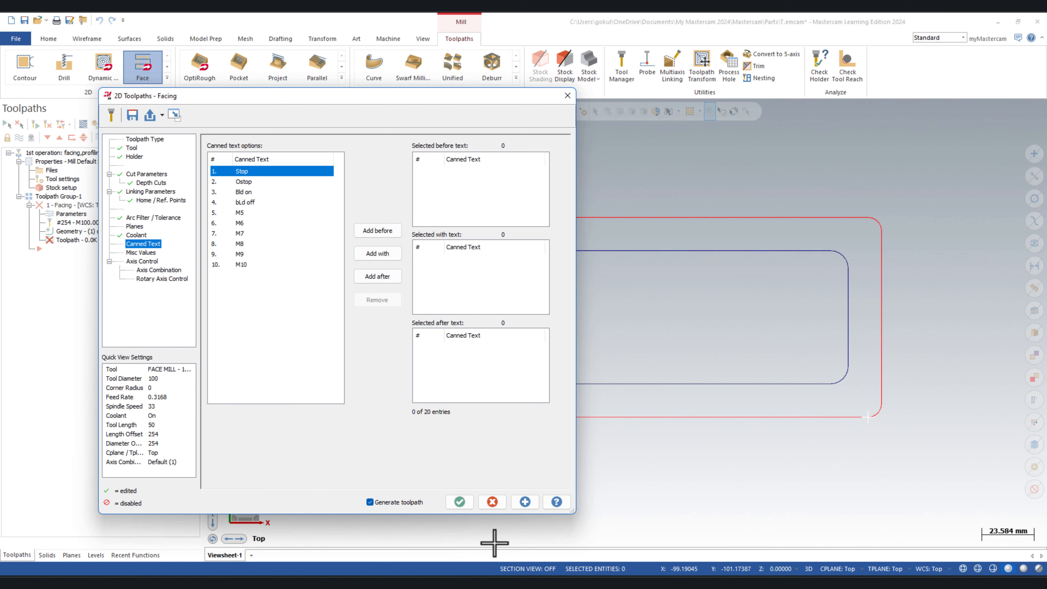
click(140, 252)
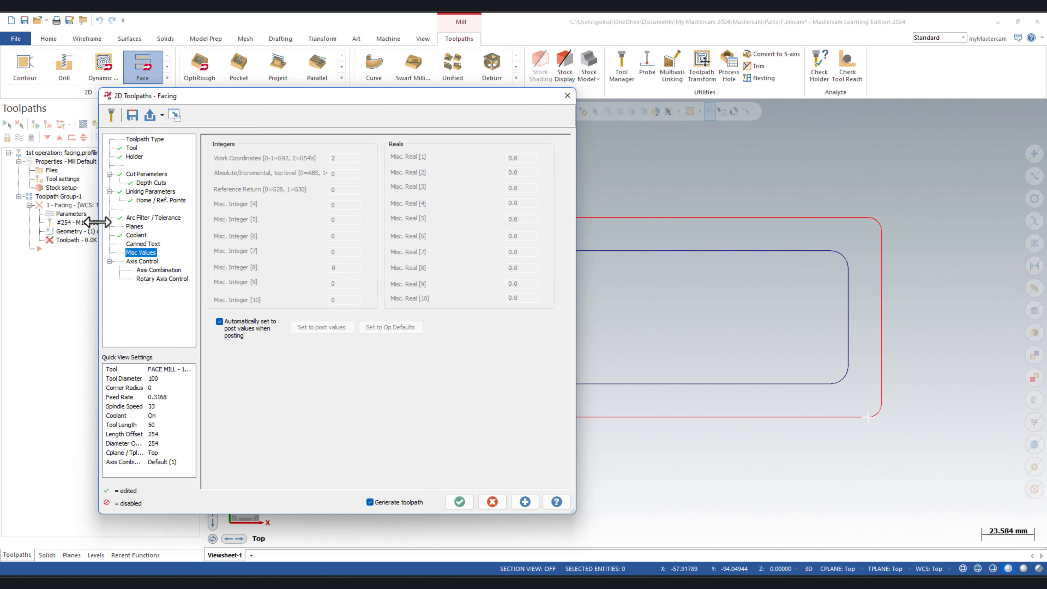
click(460, 502)
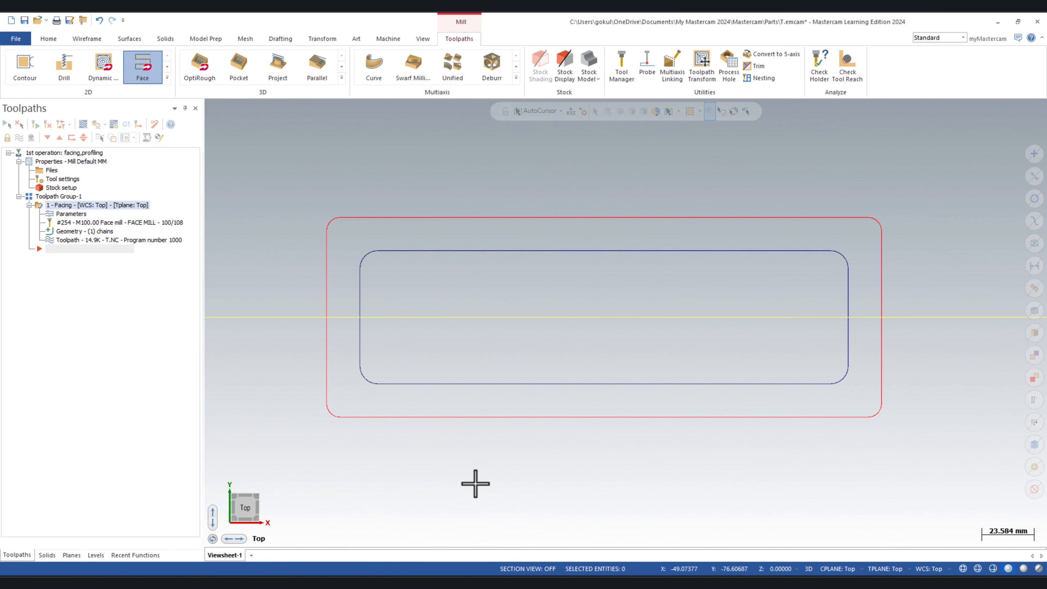
Set the facing operation's approach and exit distances to 15.0 and try to regenerate the selected operations.
scroll(594, 299, down, 5)
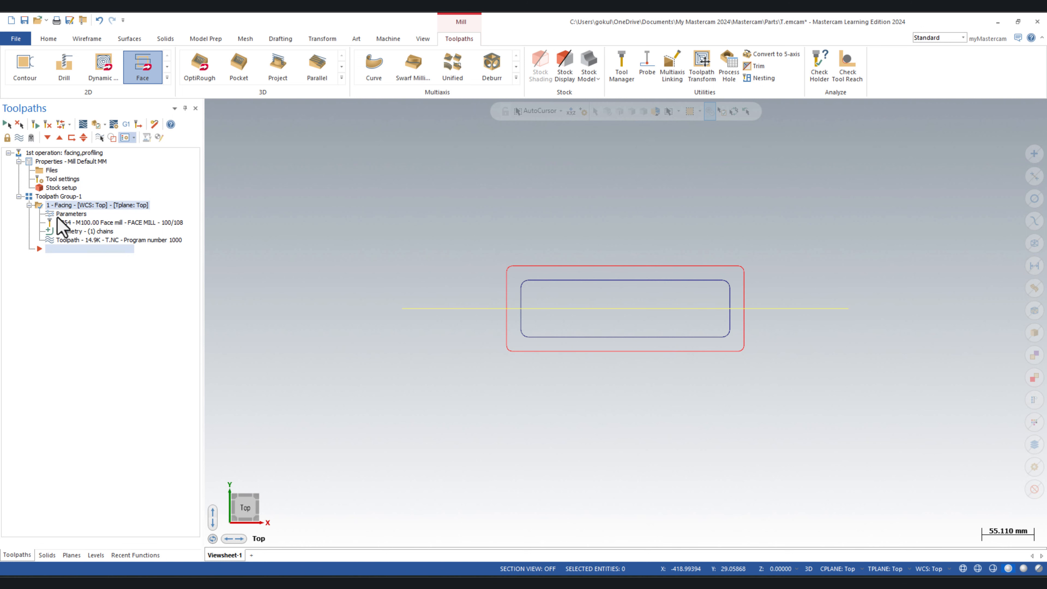
click(78, 215)
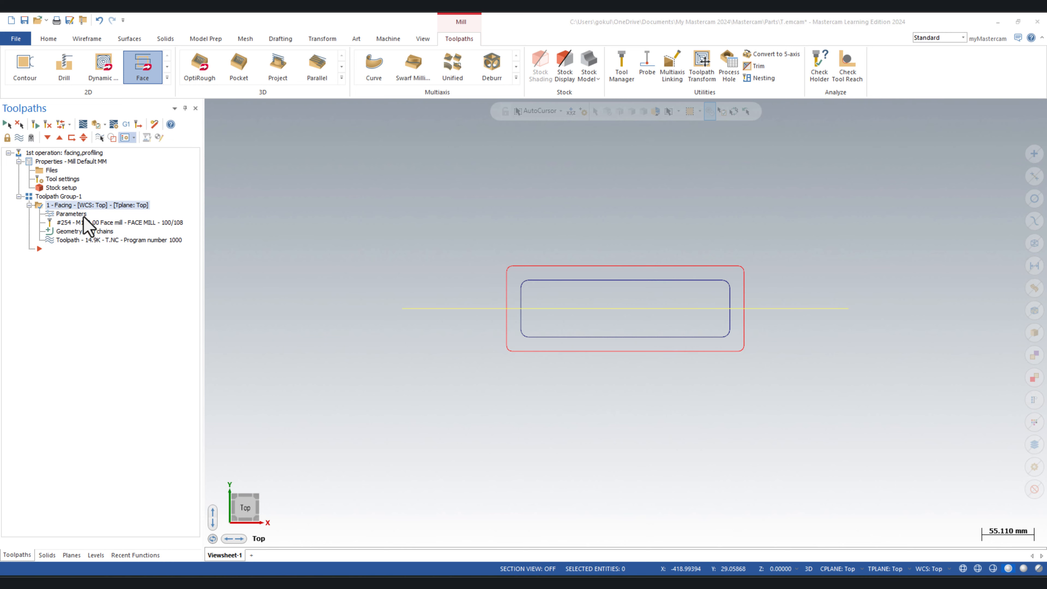
click(145, 175)
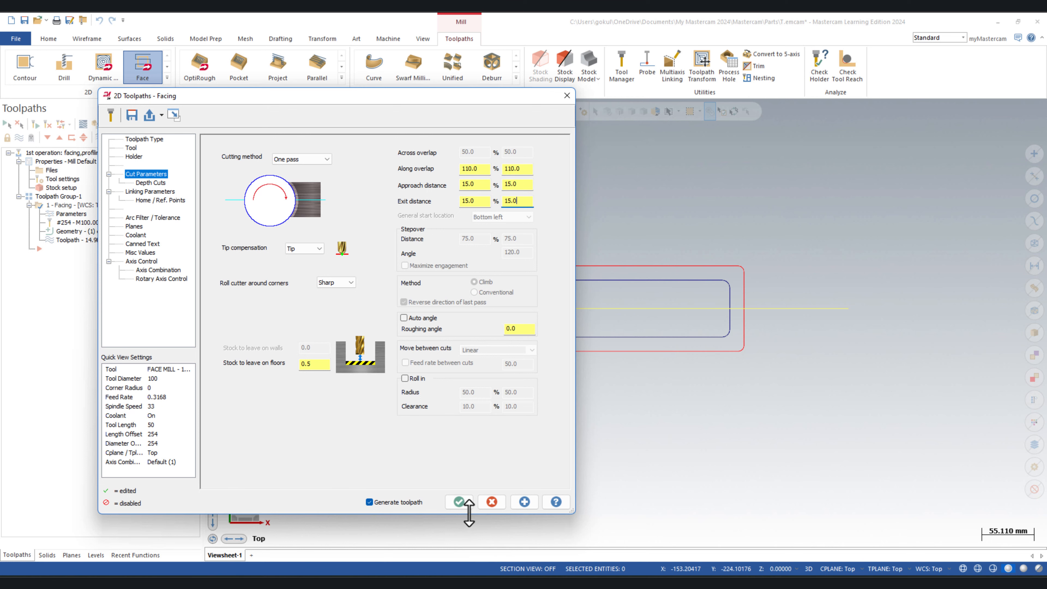
click(469, 503)
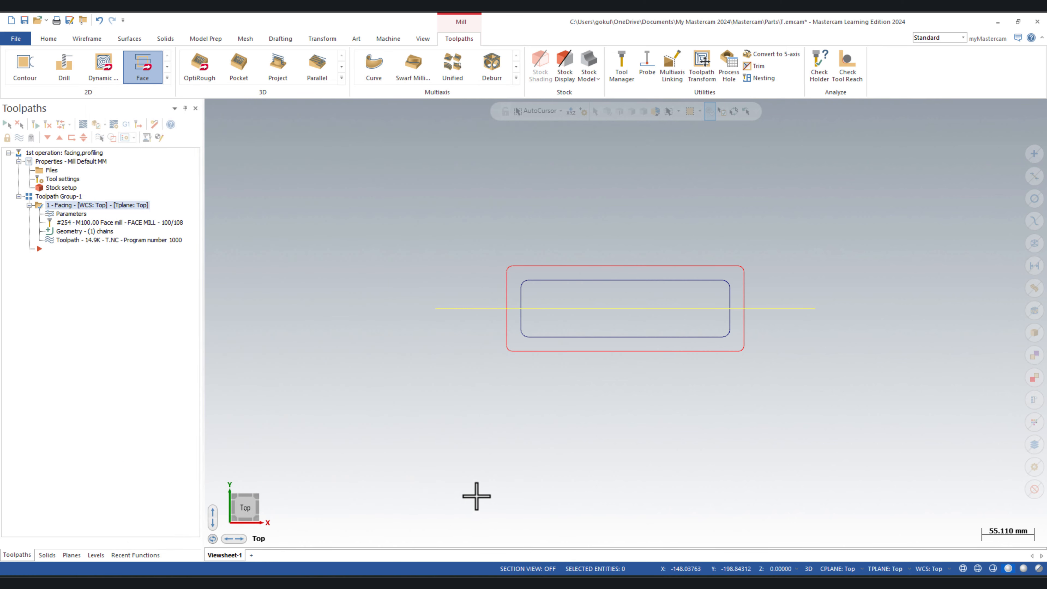
click(44, 126)
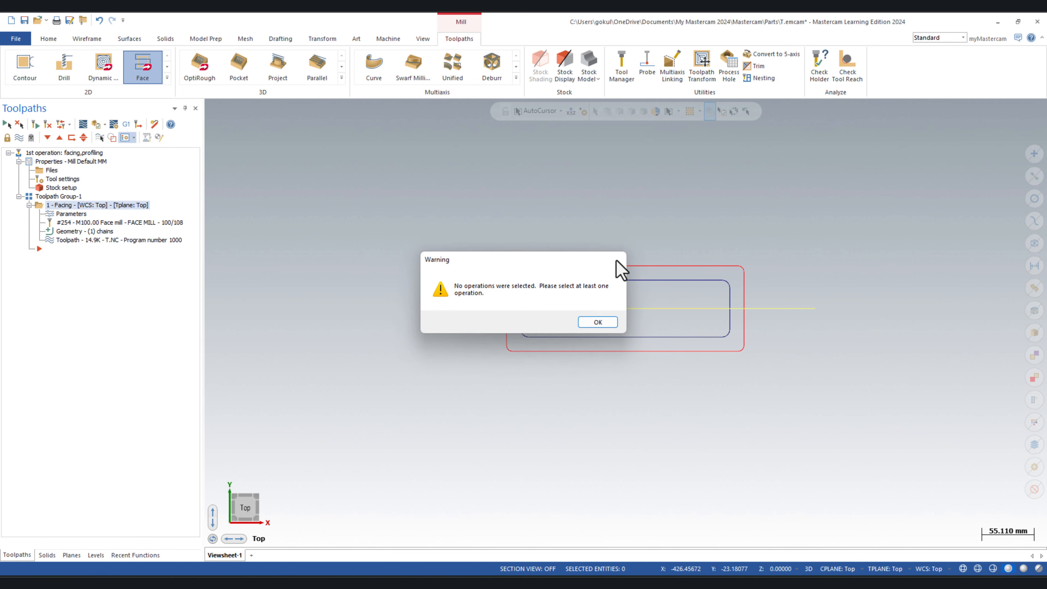
click(619, 259)
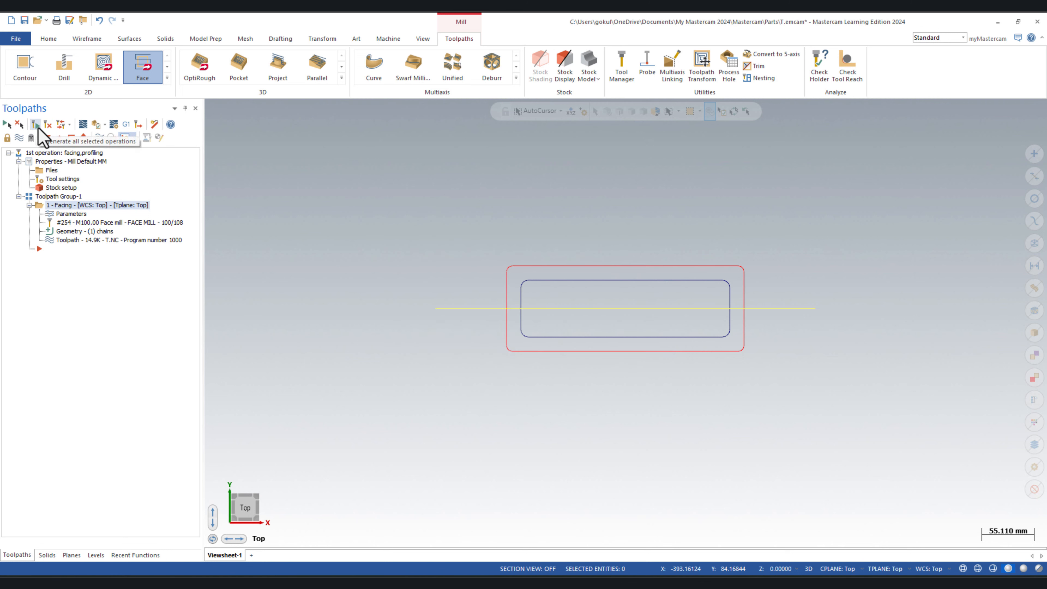
Examine the facing toolpath's depth passes and retract moves near one end from a front-facing 3D view.
scroll(681, 291, up, 2)
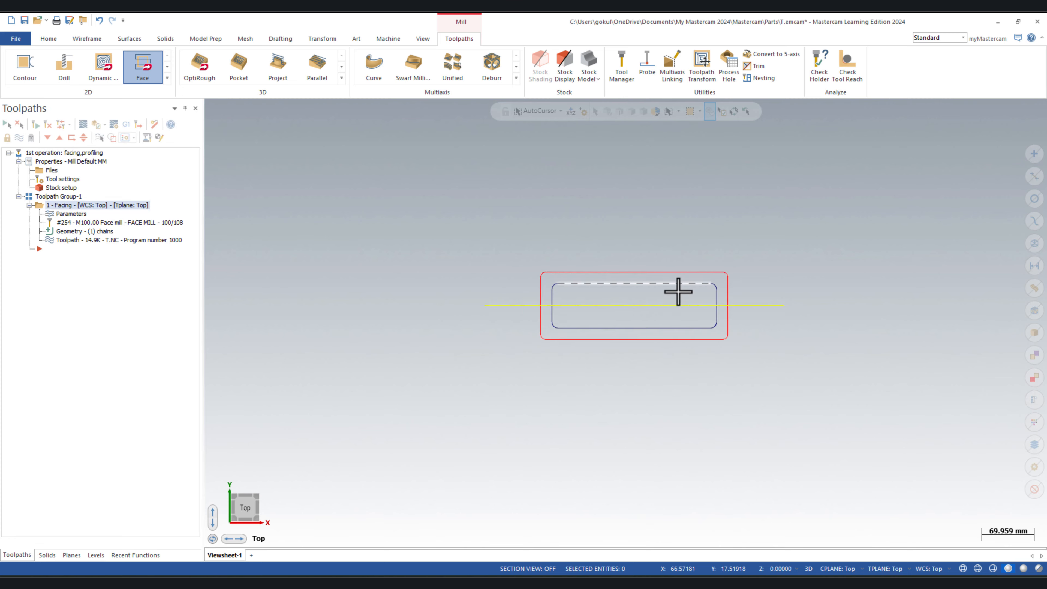
middle_drag(699, 447, 289, 405)
scroll(289, 403, down, 3)
scroll(375, 402, up, 3)
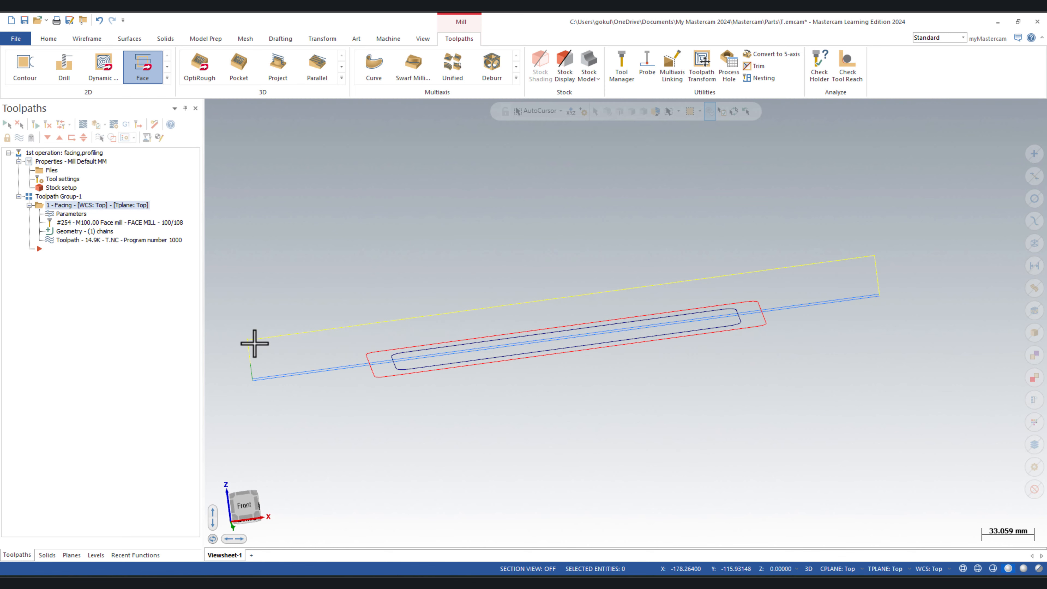
scroll(256, 346, up, 1)
scroll(314, 386, up, 2)
scroll(486, 339, down, 2)
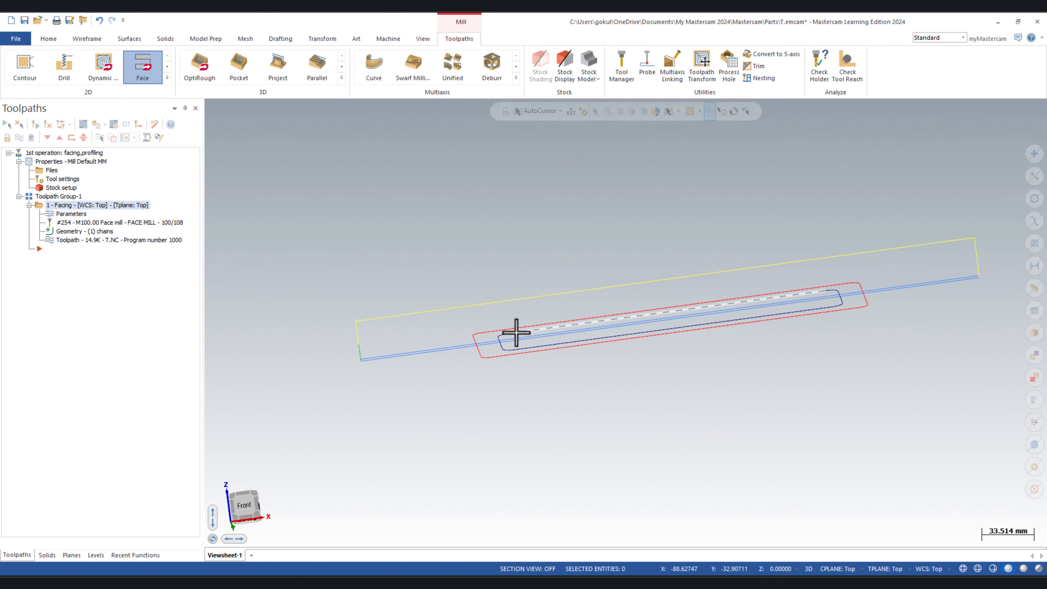
scroll(368, 361, up, 1)
scroll(391, 341, up, 3)
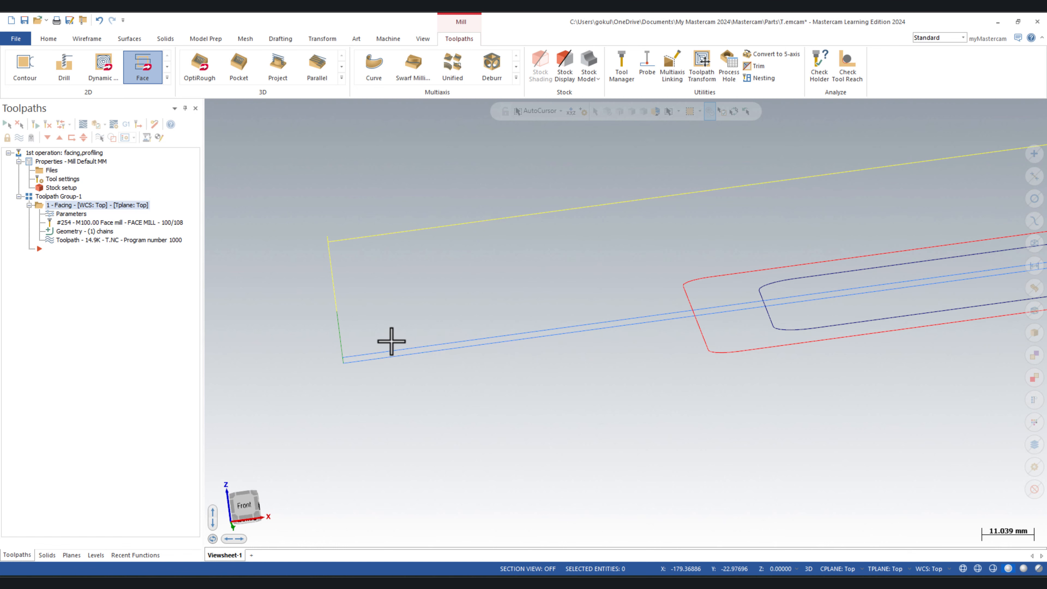
mouse_move(384, 386)
middle_down()
mouse_move(391, 357)
mouse_move(386, 396)
mouse_move(413, 415)
mouse_move(416, 401)
middle_up()
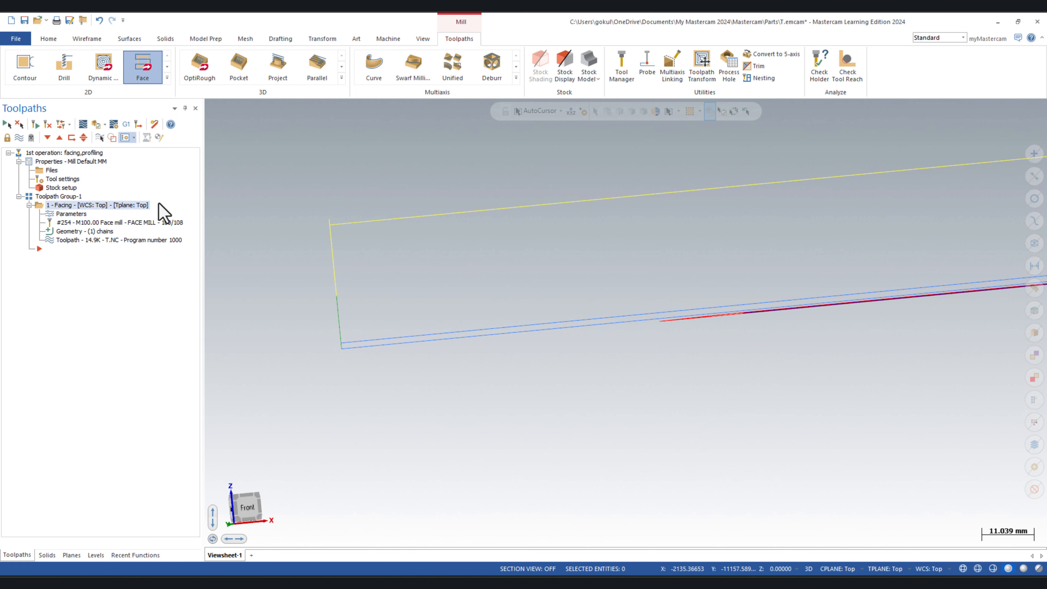
Set the maximum rough step of the facing depth cuts to 1.0 mm and inspect the regenerated passes.
click(70, 214)
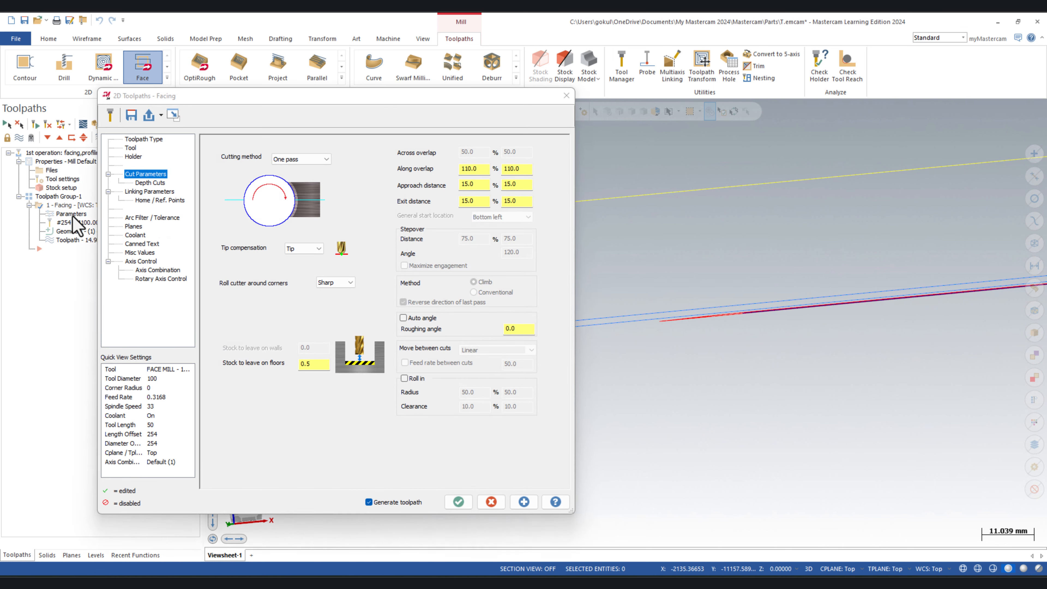
click(150, 183)
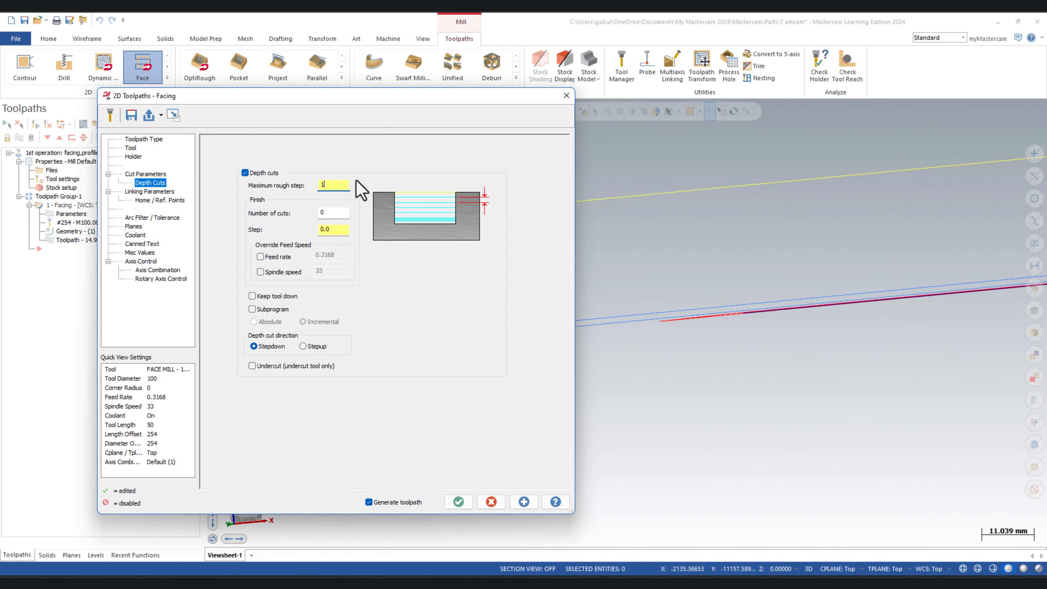
click(459, 502)
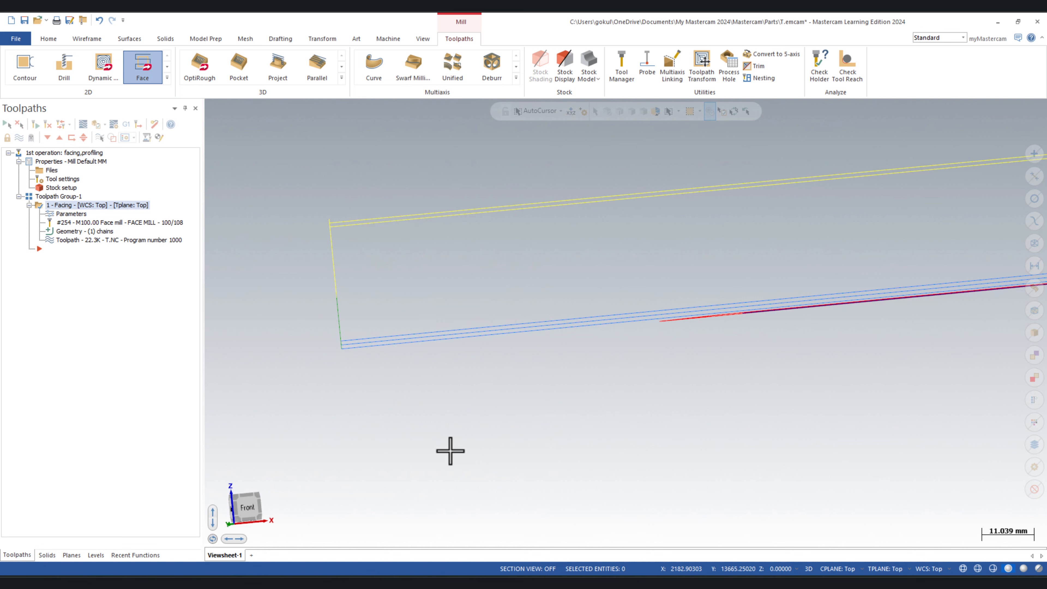
scroll(404, 342, up, 3)
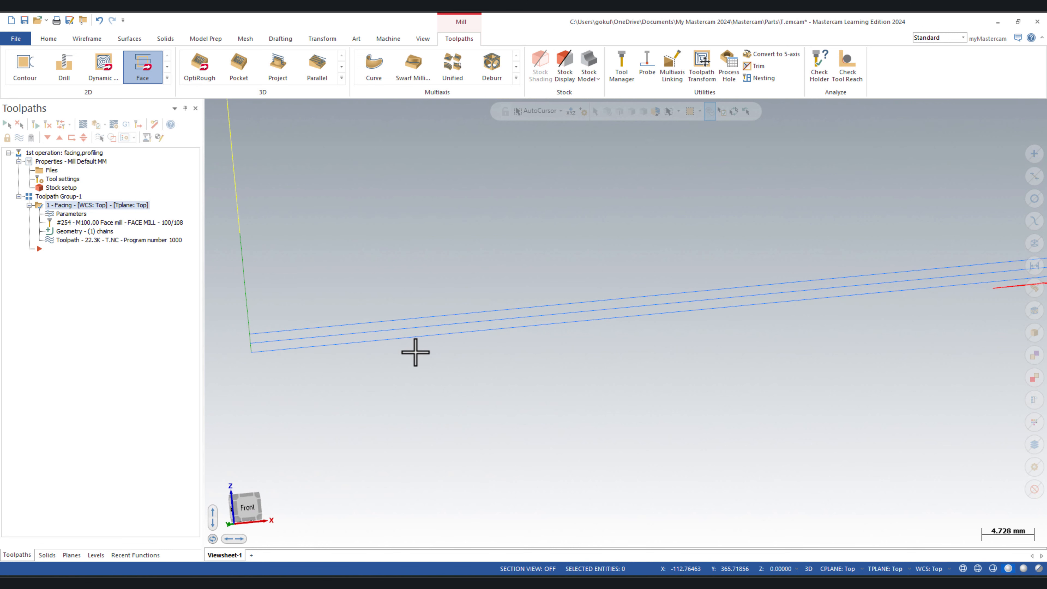
scroll(812, 346, up, 3)
scroll(508, 398, down, 5)
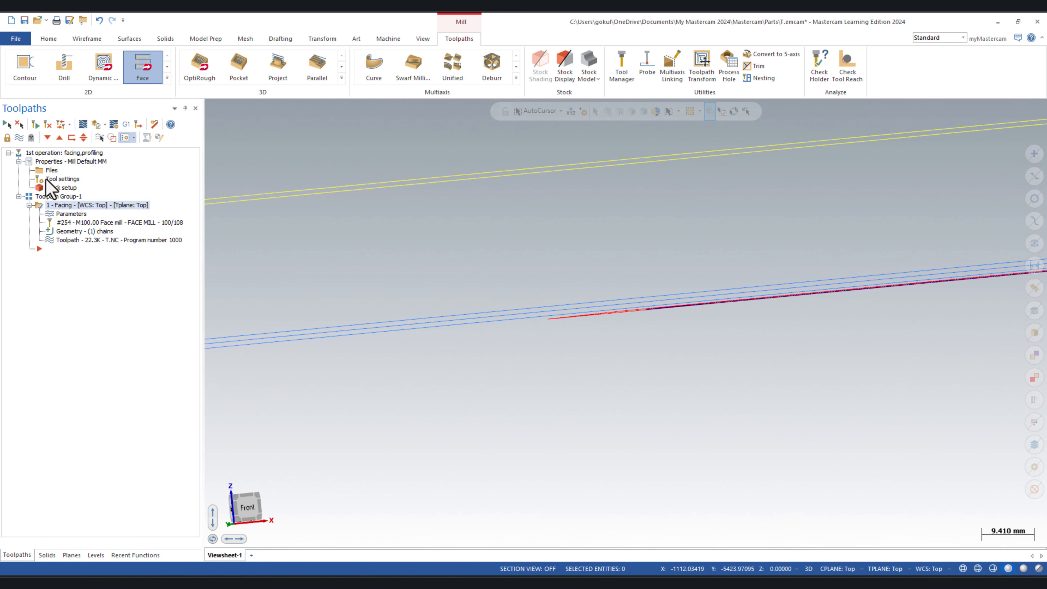
Set the facing approach and exit distances to 5 percent, regenerate the toolpath, and inspect it, finishing in the Top view.
click(57, 215)
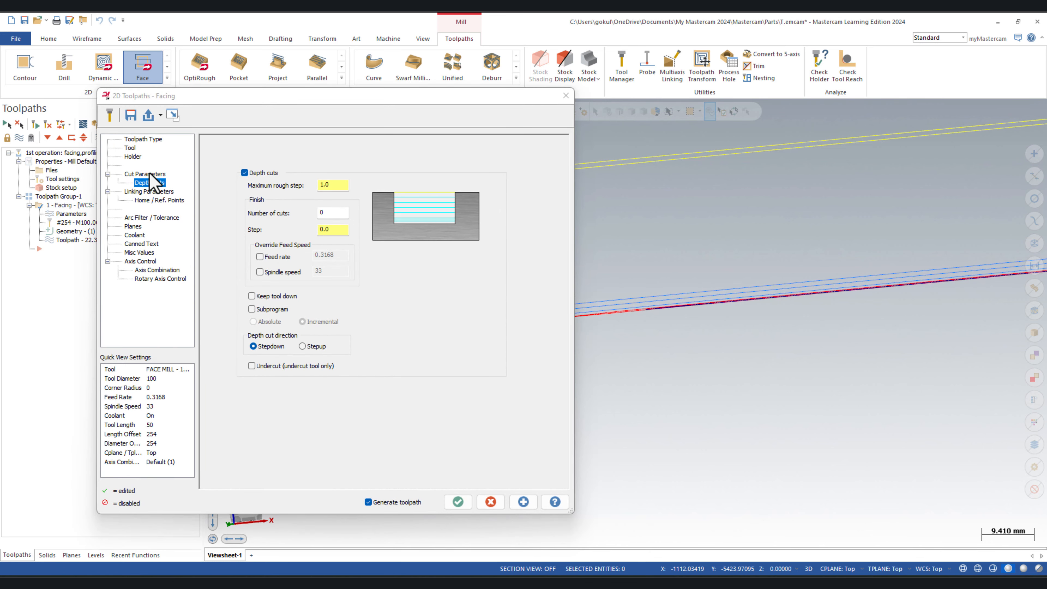
click(148, 174)
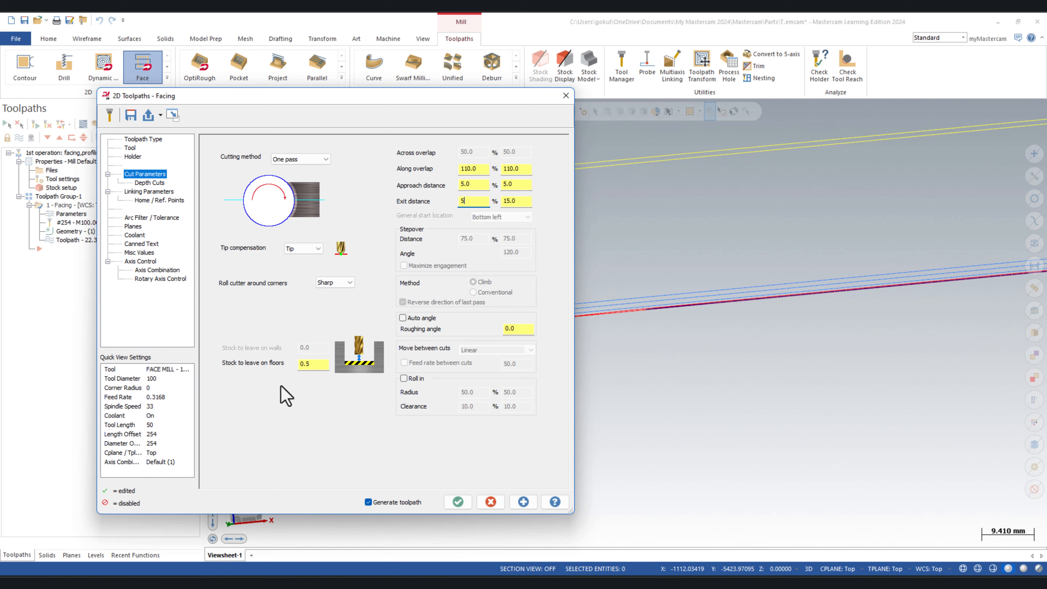
click(145, 183)
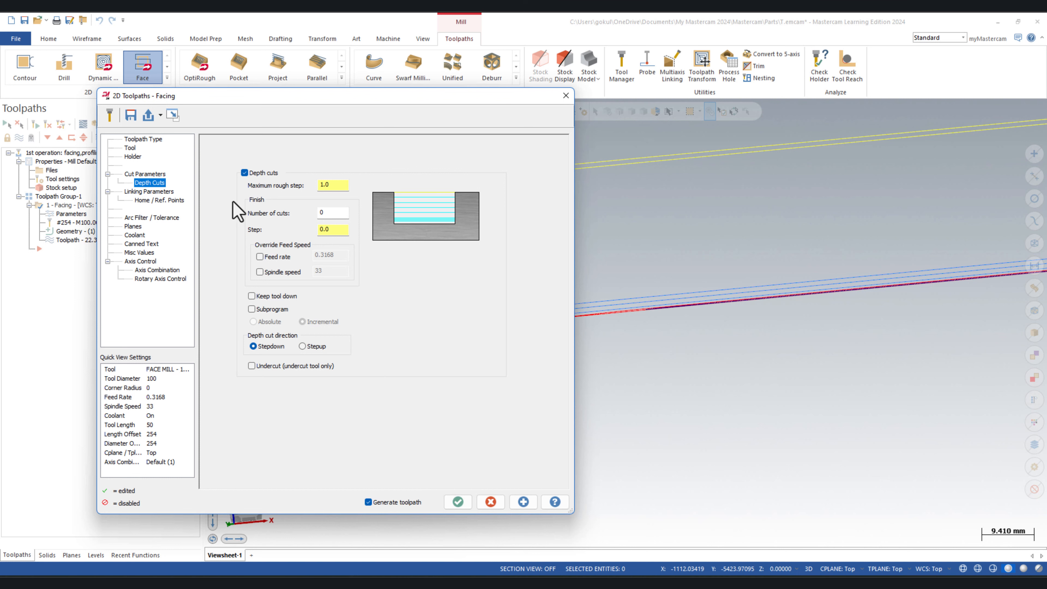
click(457, 502)
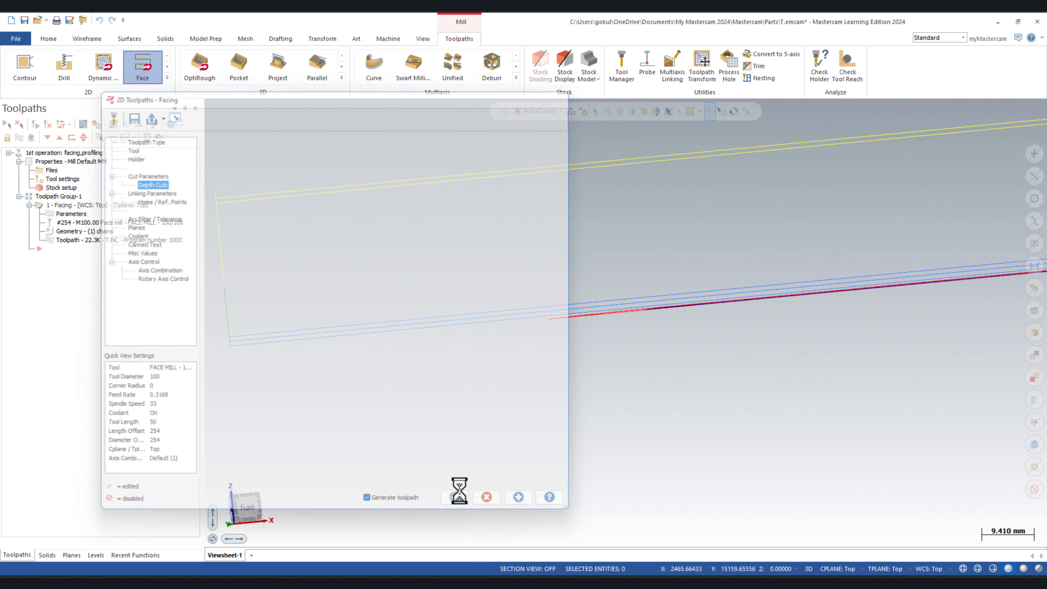
scroll(484, 364, down, 3)
scroll(462, 327, down, 3)
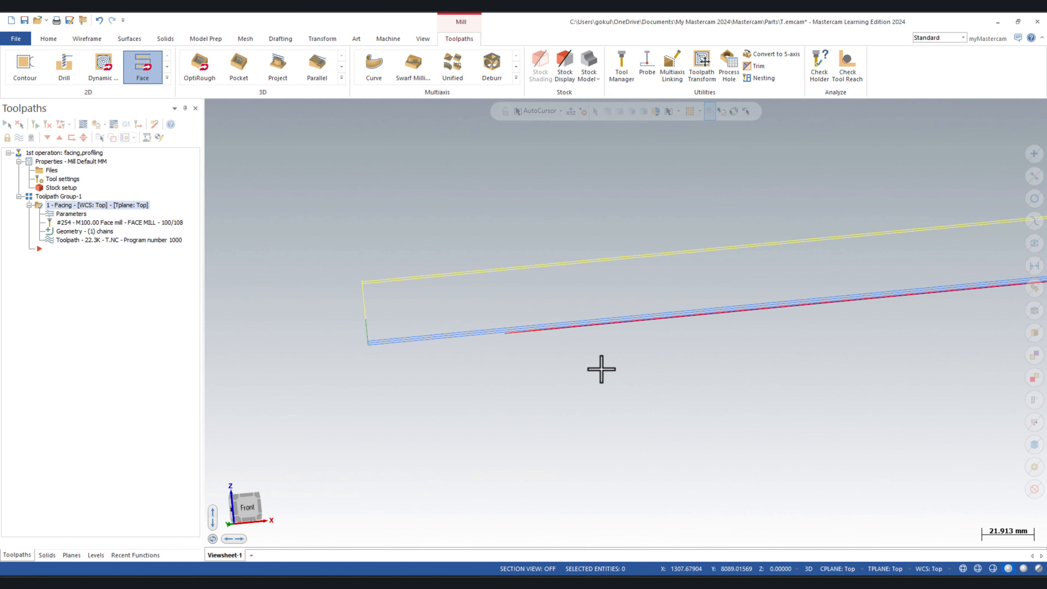
middle_drag(601, 370, 530, 403)
scroll(428, 332, down, 5)
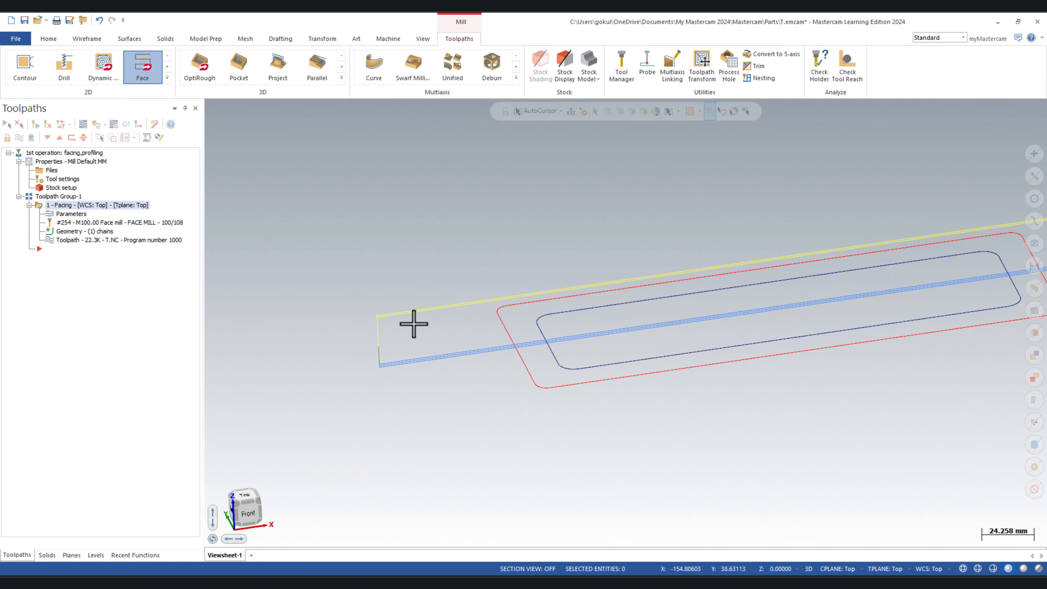
middle_drag(294, 354, 519, 265)
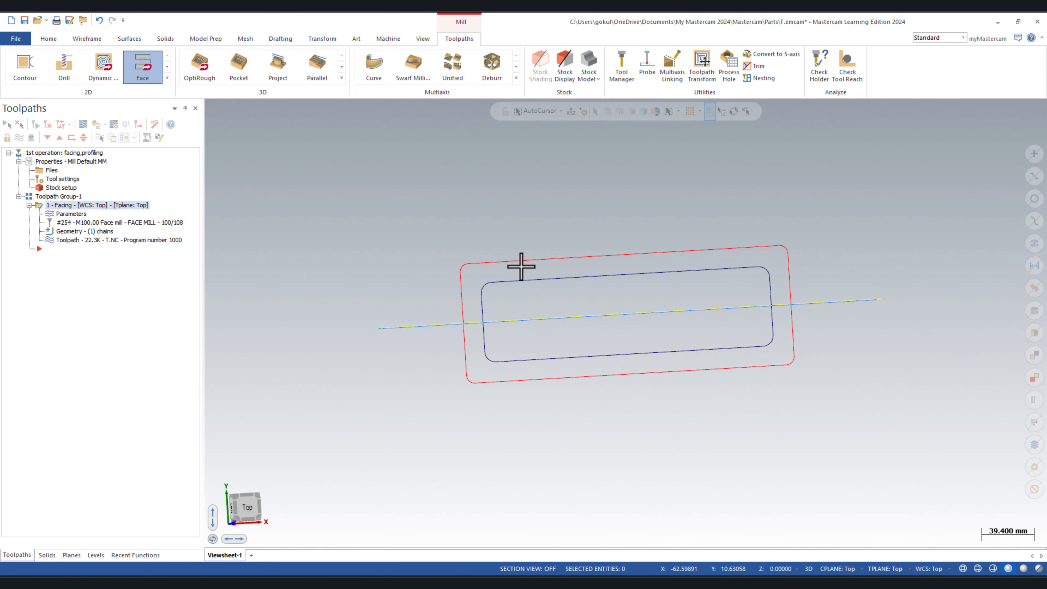
click(242, 509)
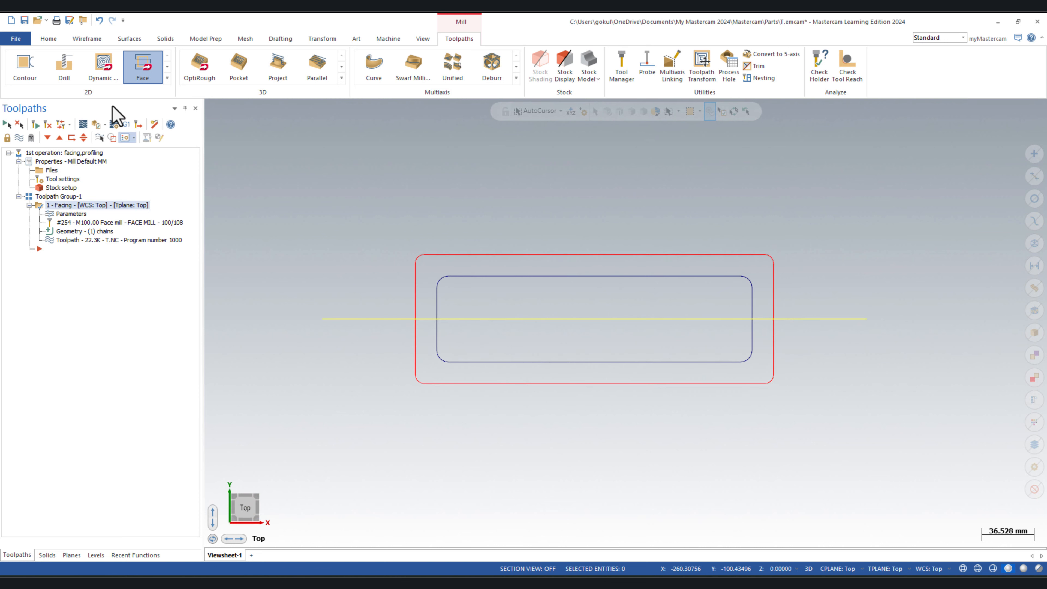
Try to run the material-removal simulation of the facing operation.
click(114, 123)
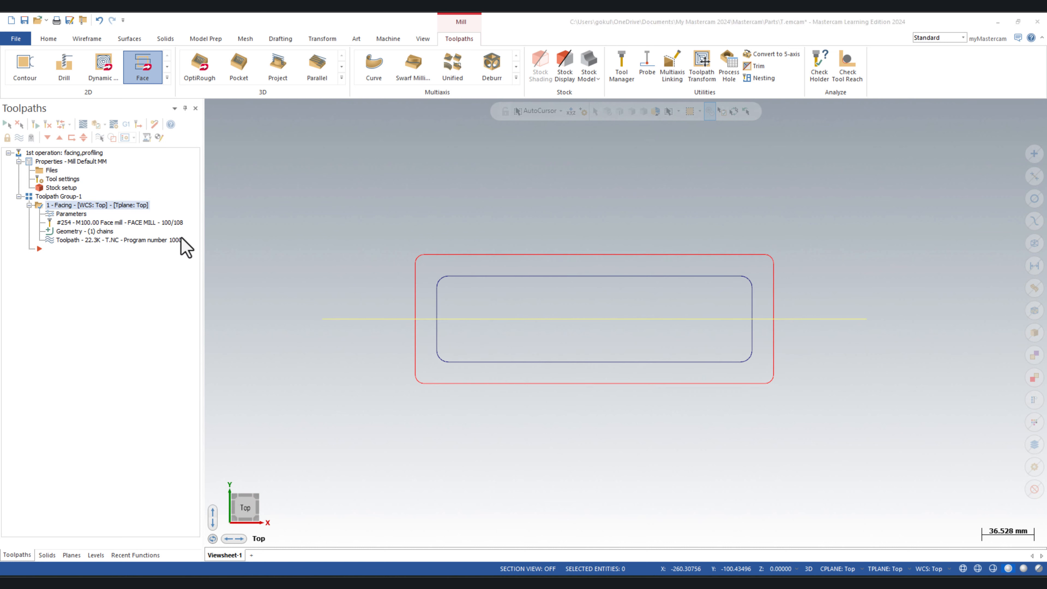
click(89, 125)
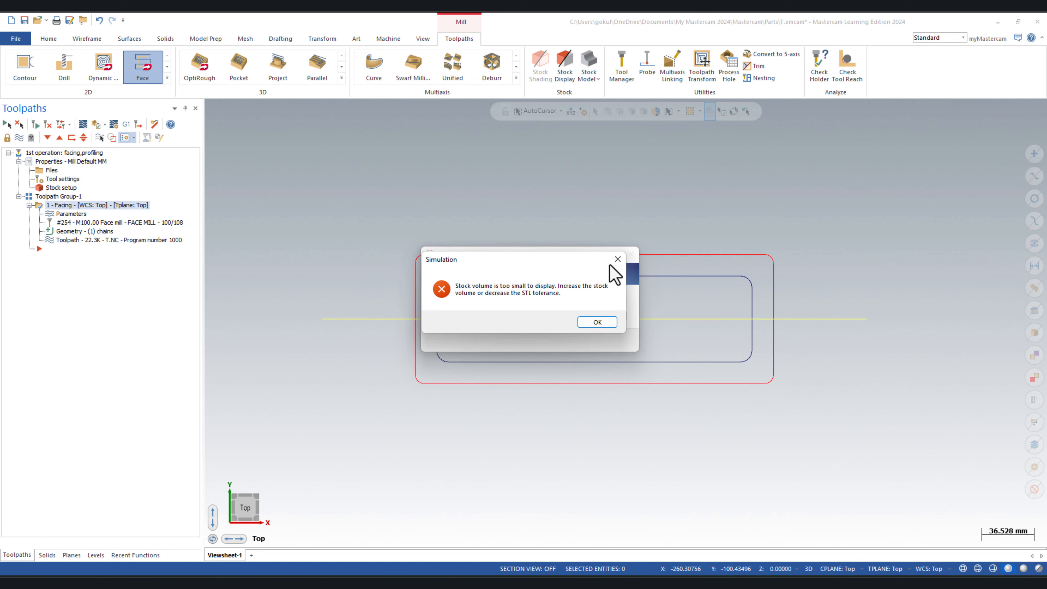
click(618, 259)
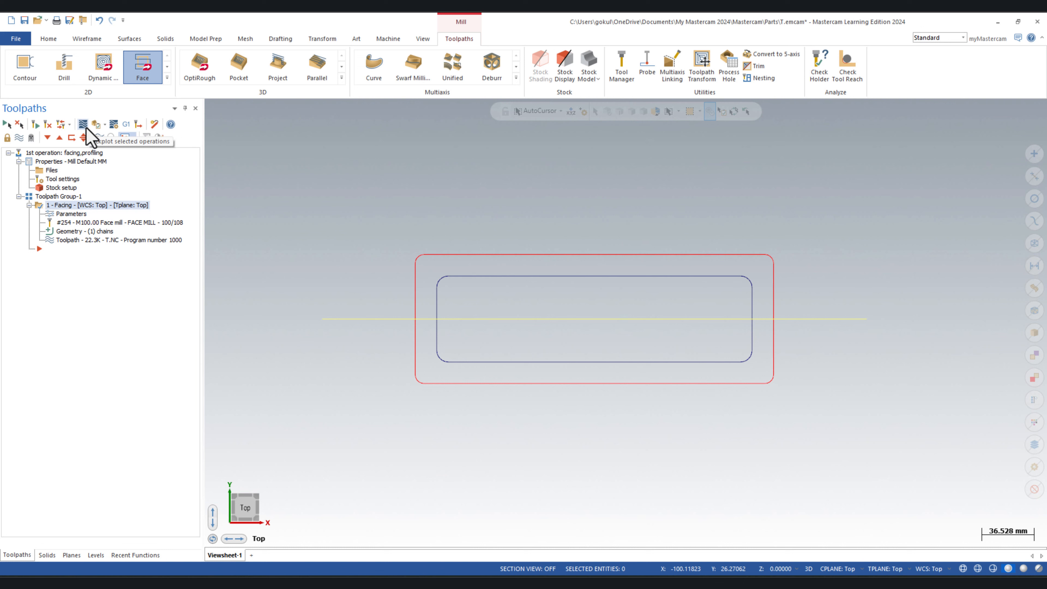
Open the backplot of the facing operation and expand it to review the cycle time and path length information.
click(86, 128)
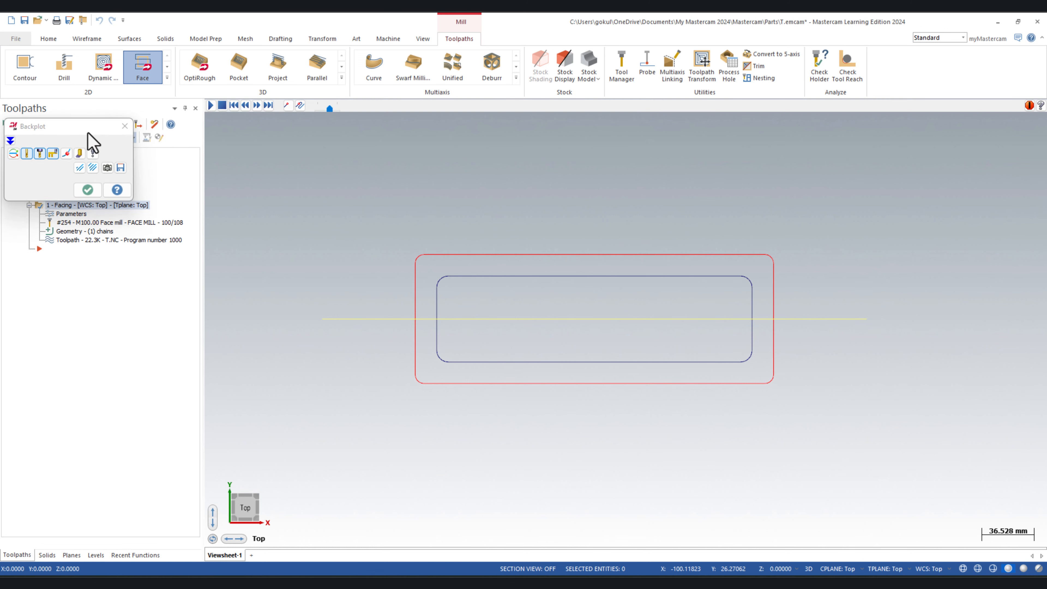
click(346, 295)
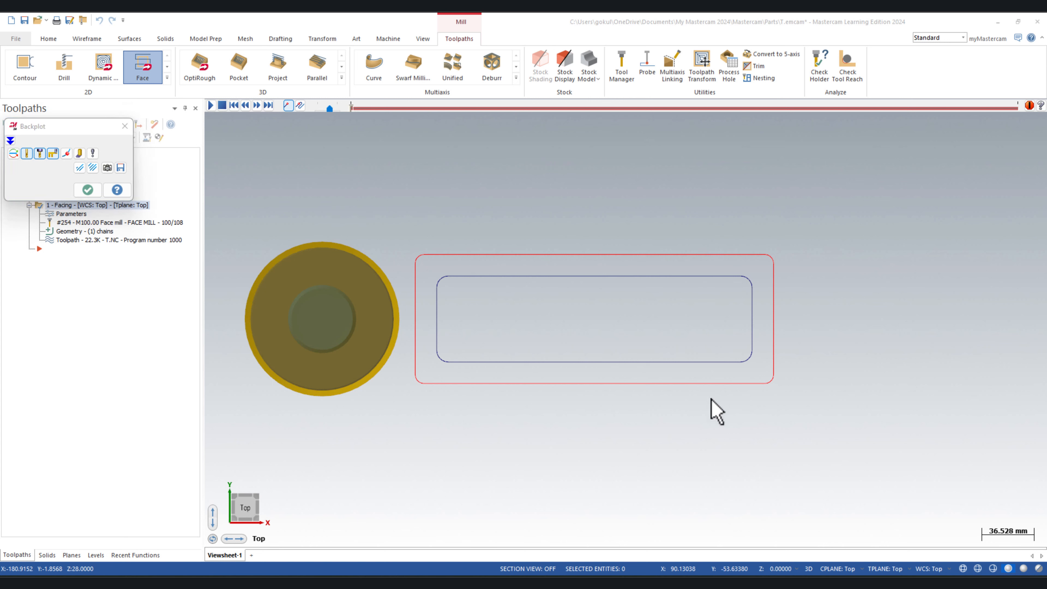
click(11, 141)
click(47, 358)
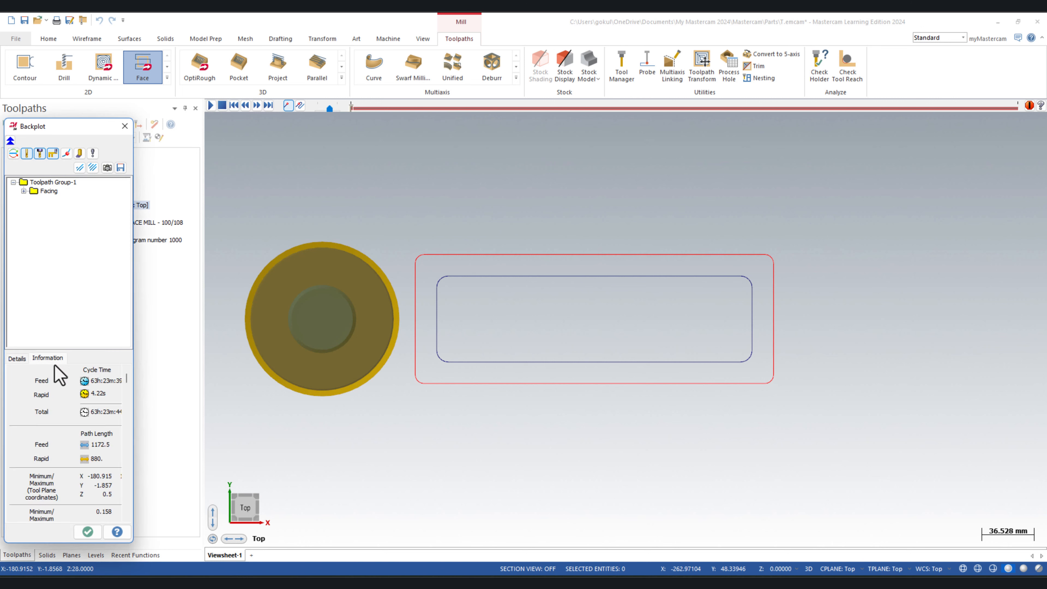
drag(134, 428, 165, 428)
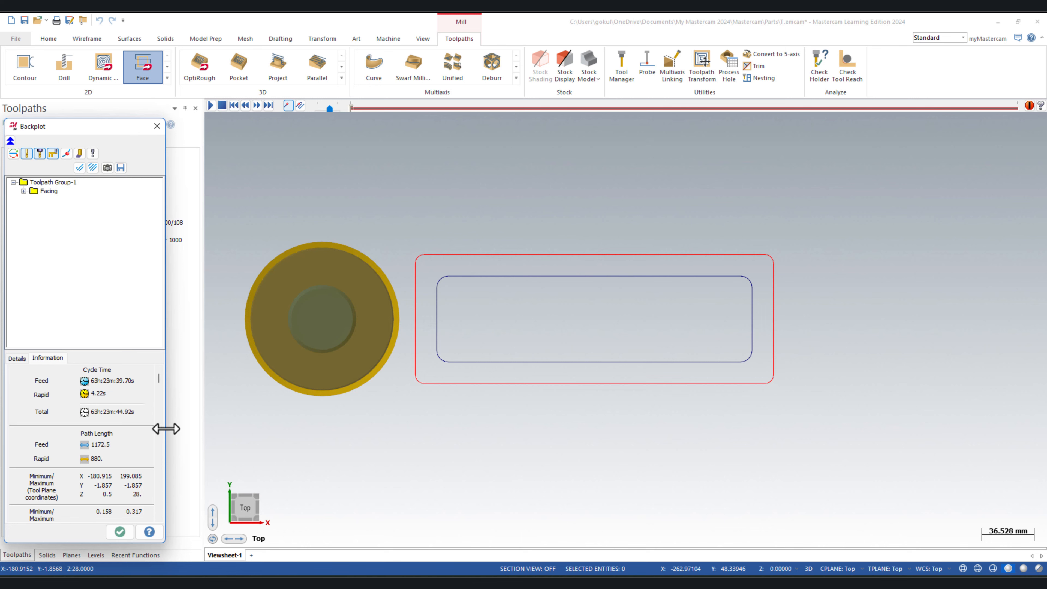
Play the facing backplot with simple verify turned on, checking the swept area in a 3D view and the Top view.
middle_drag(286, 455, 225, 353)
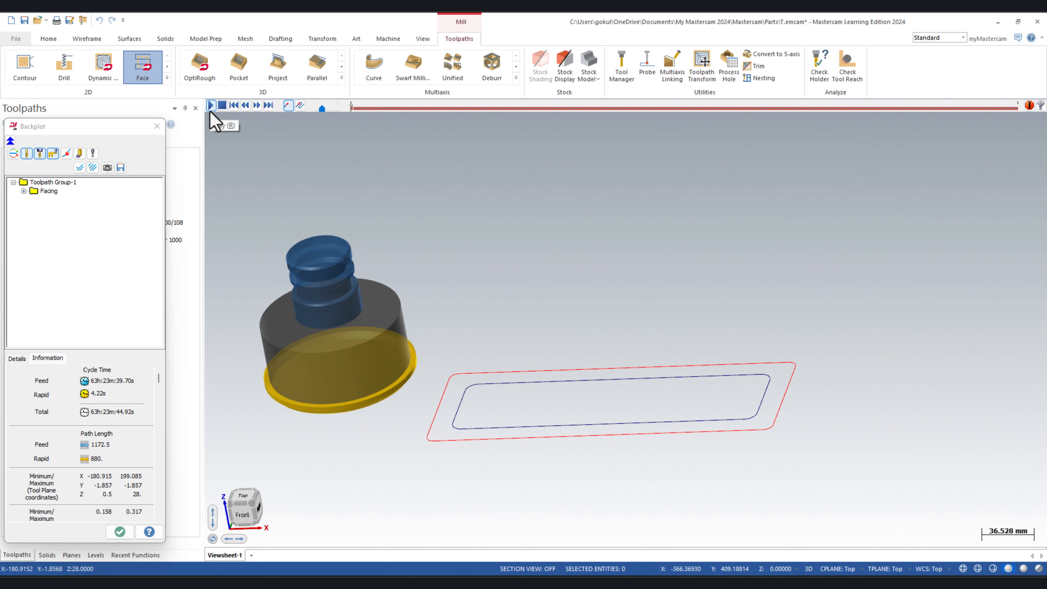
click(210, 105)
mouse_move(498, 487)
middle_down()
mouse_move(515, 470)
mouse_move(540, 486)
middle_up()
click(77, 158)
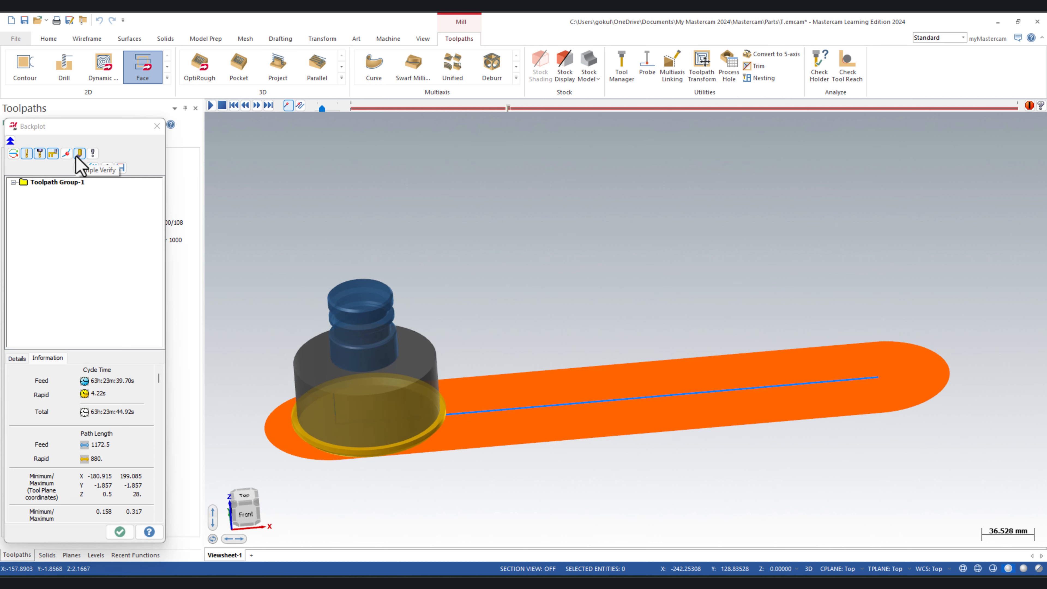
mouse_move(404, 363)
middle_down()
mouse_move(441, 446)
mouse_move(438, 402)
mouse_move(385, 416)
mouse_move(342, 450)
middle_up()
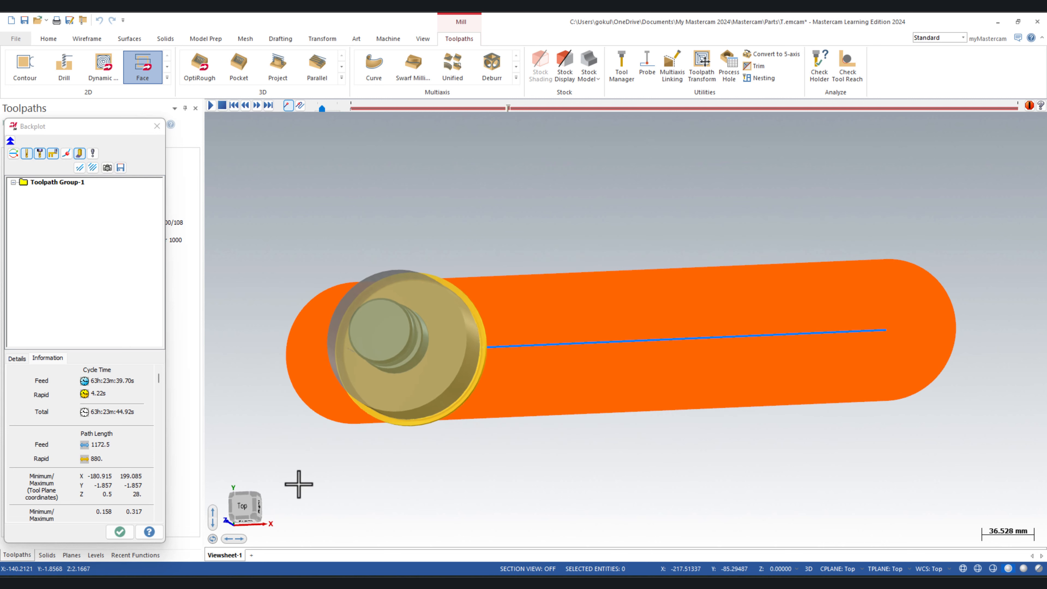
click(246, 507)
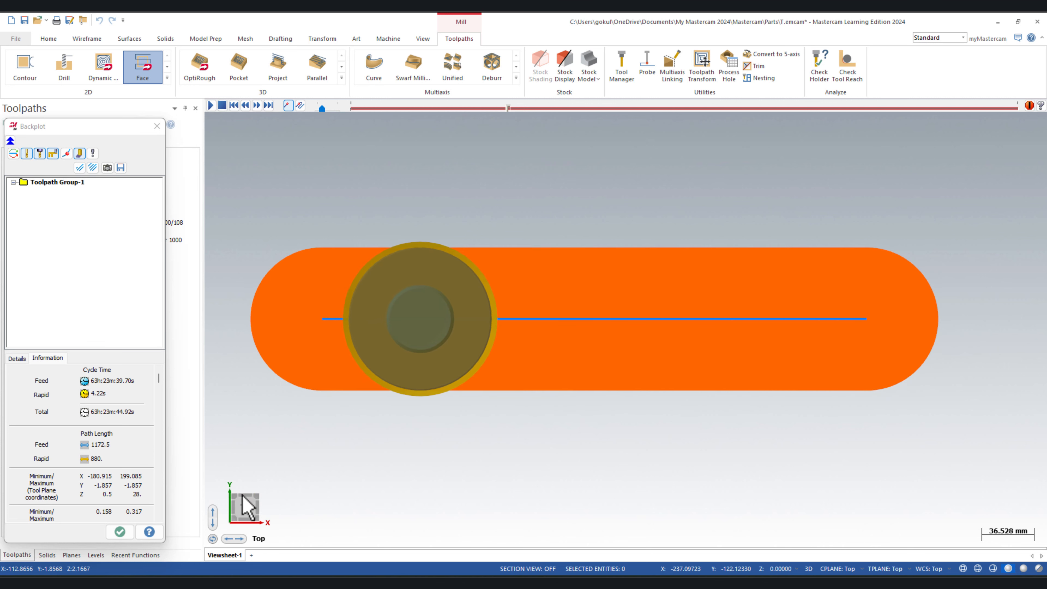
Show the toolpath end points briefly, hide them again, and look through the backplot's cycle information.
click(71, 155)
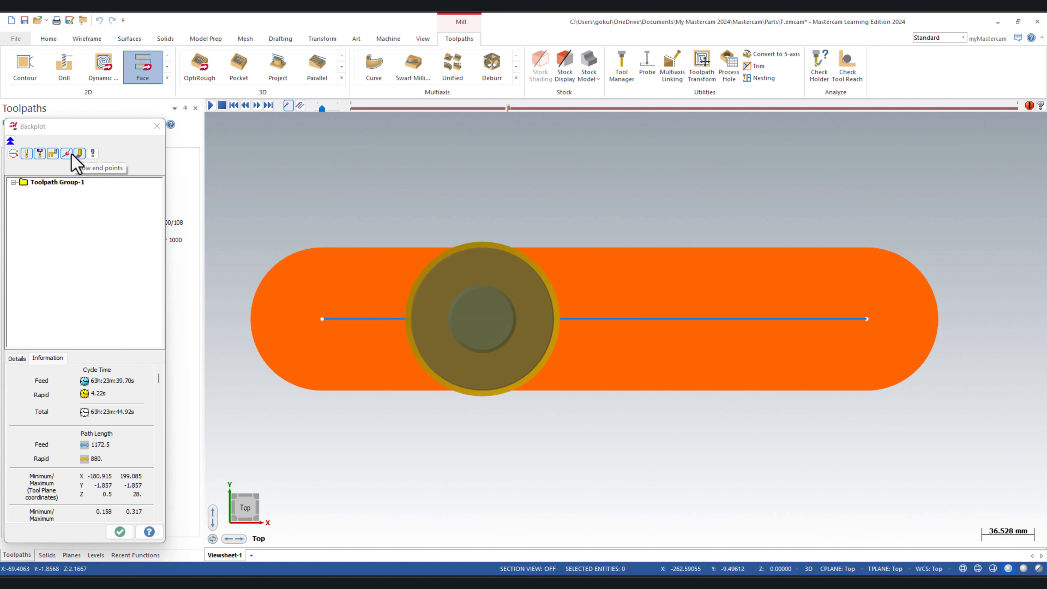
click(71, 155)
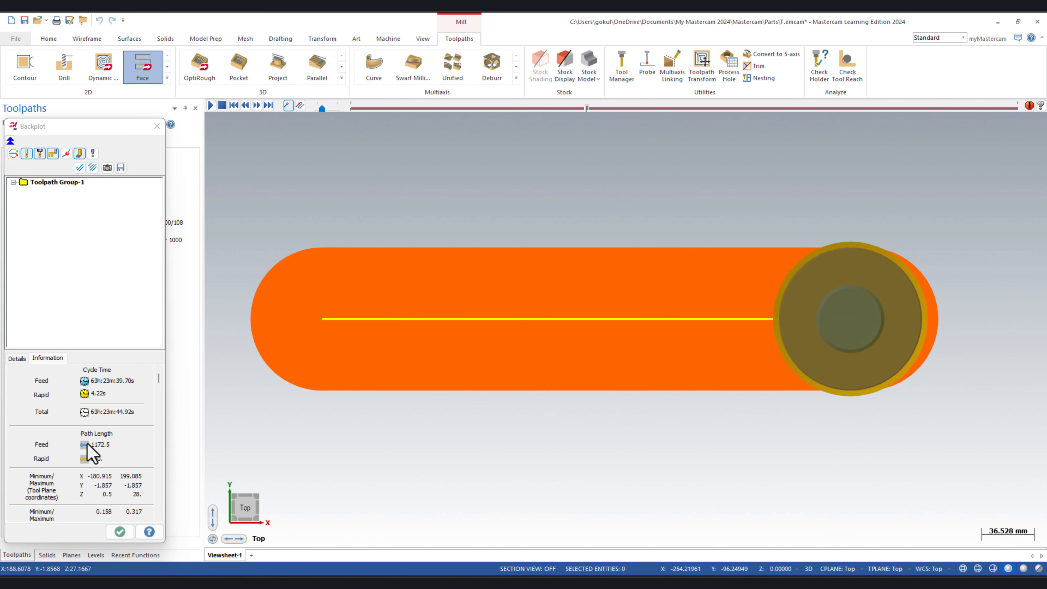
click(158, 379)
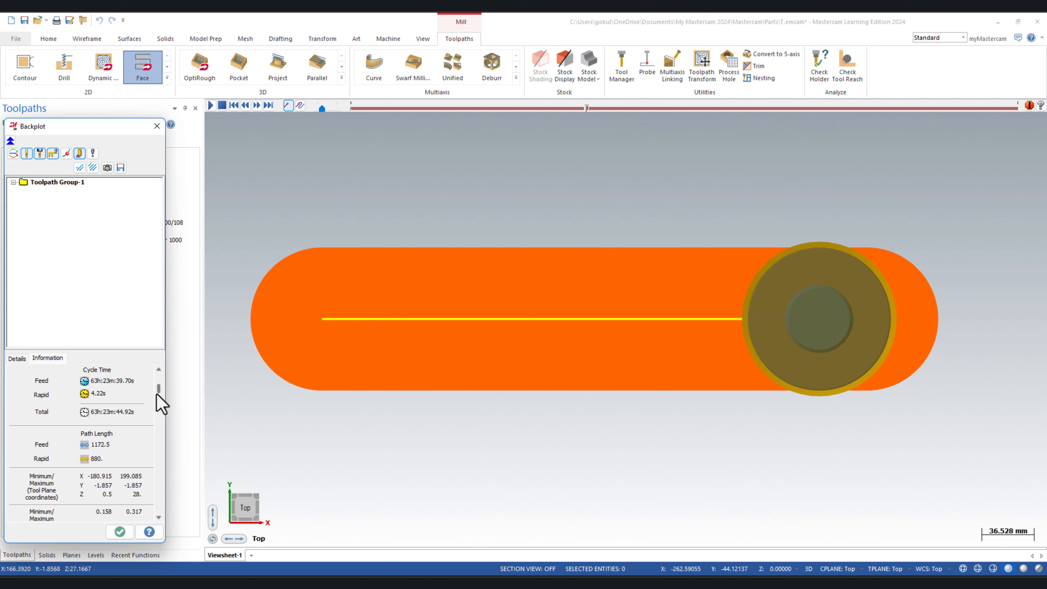
drag(156, 388, 157, 422)
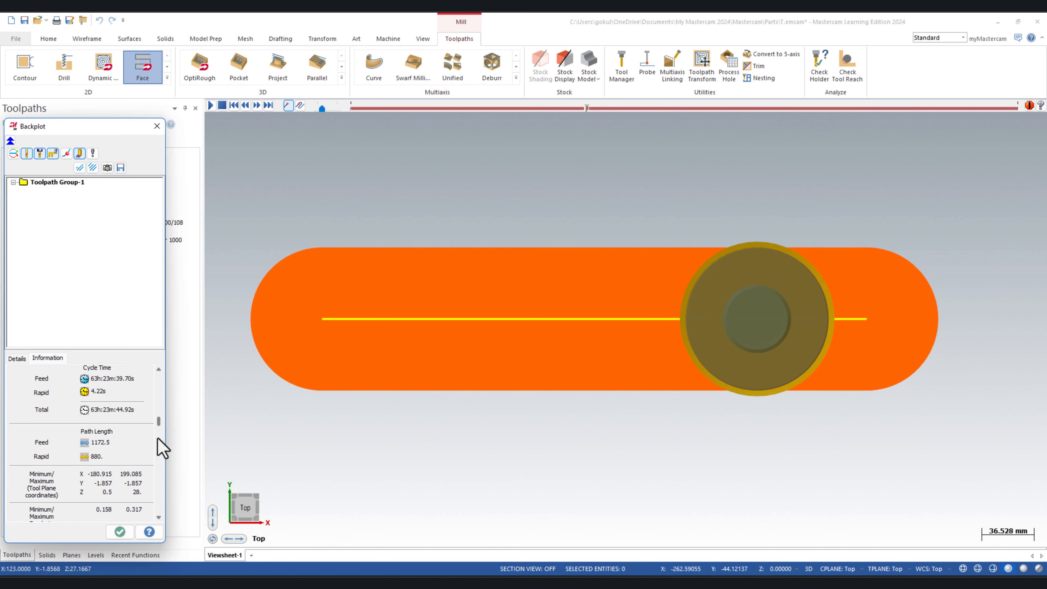
Raise the backplot playback speed, watch the remaining facing passes from a front-facing view, and close the backplot.
click(329, 109)
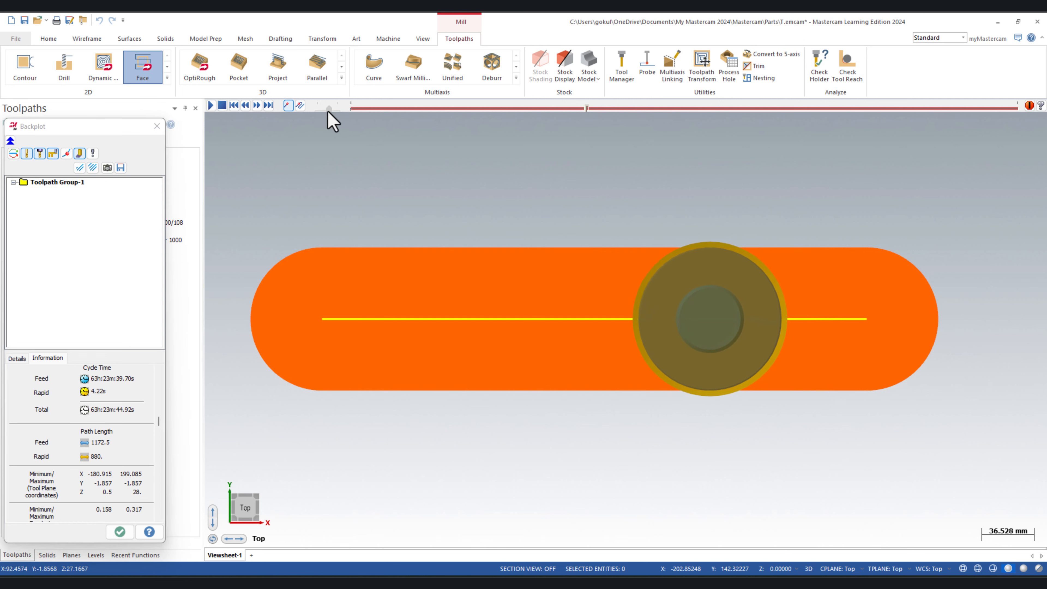
drag(329, 109, 334, 109)
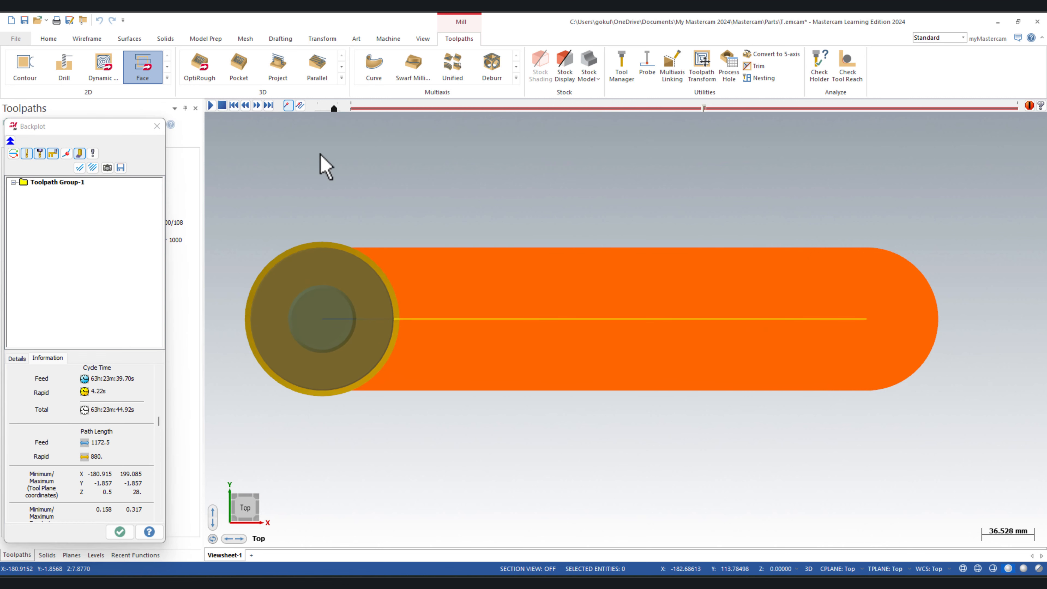
middle_drag(390, 463, 494, 406)
scroll(483, 416, up, 4)
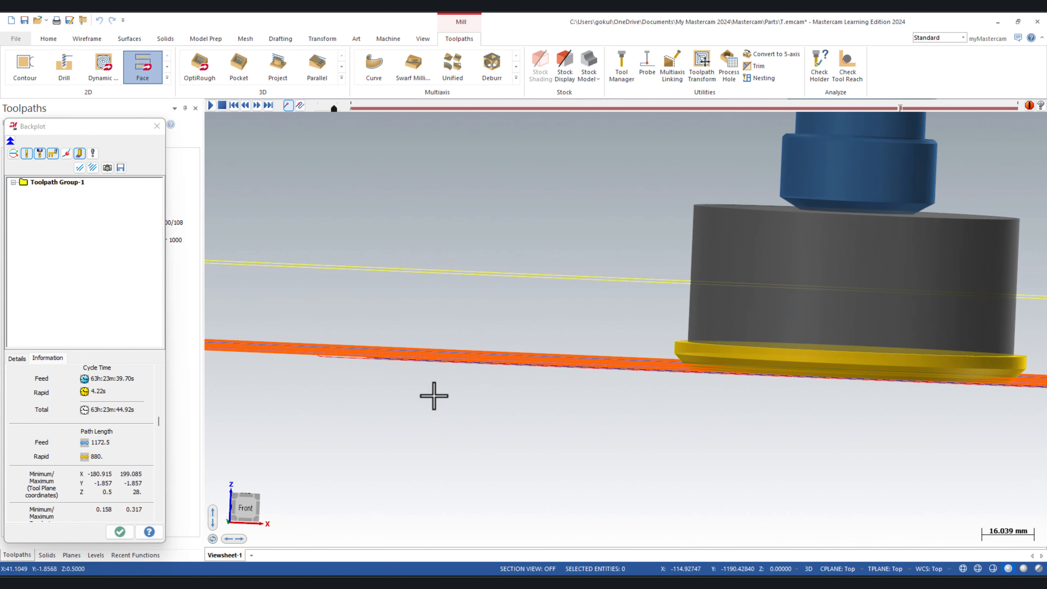
scroll(394, 349, down, 4)
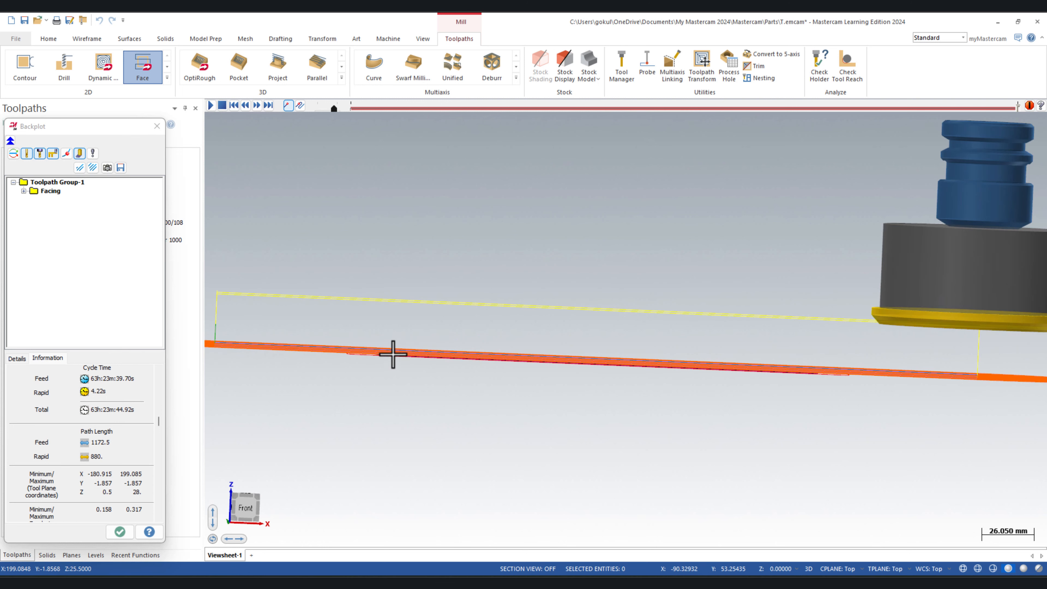
click(157, 125)
Start a 2D Contour toolpath on the inner rounded rectangle, chained counterclockwise from the upper end of its left edge.
middle_drag(432, 270, 358, 429)
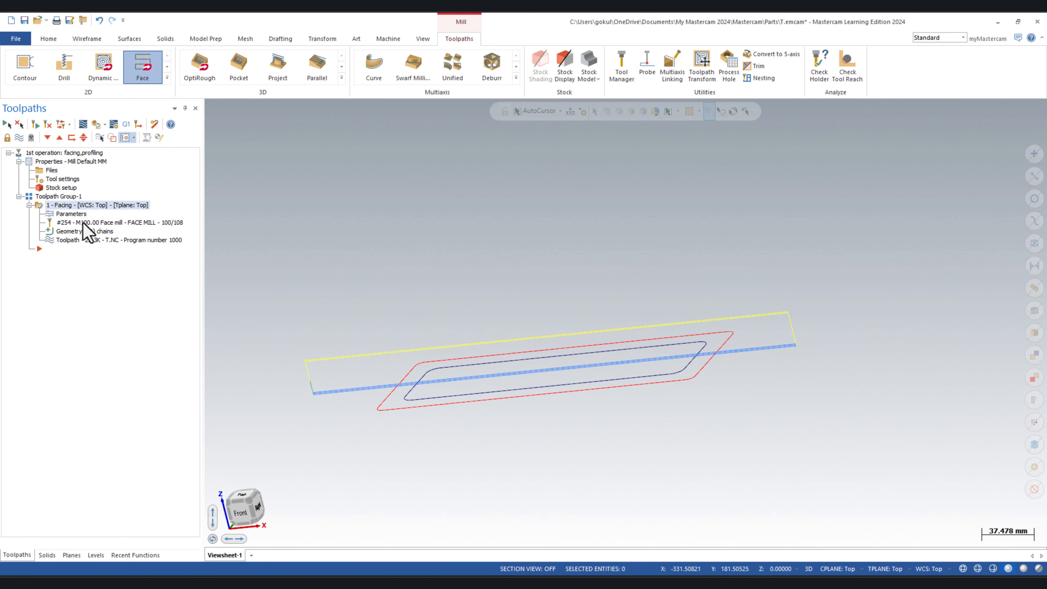
middle_drag(535, 350, 575, 438)
scroll(505, 443, down, 2)
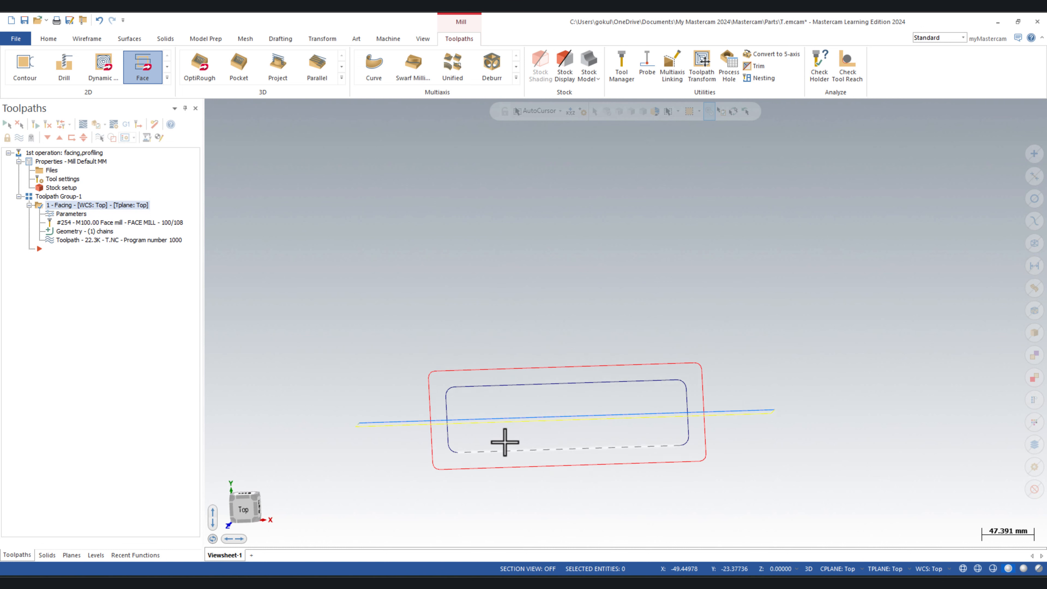
scroll(505, 442, up, 6)
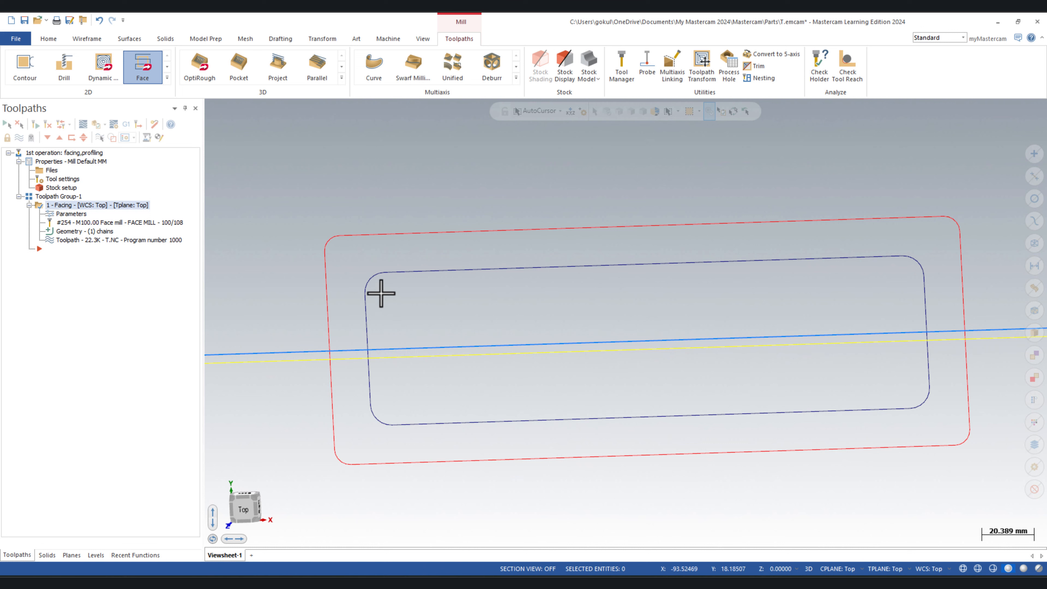
click(40, 69)
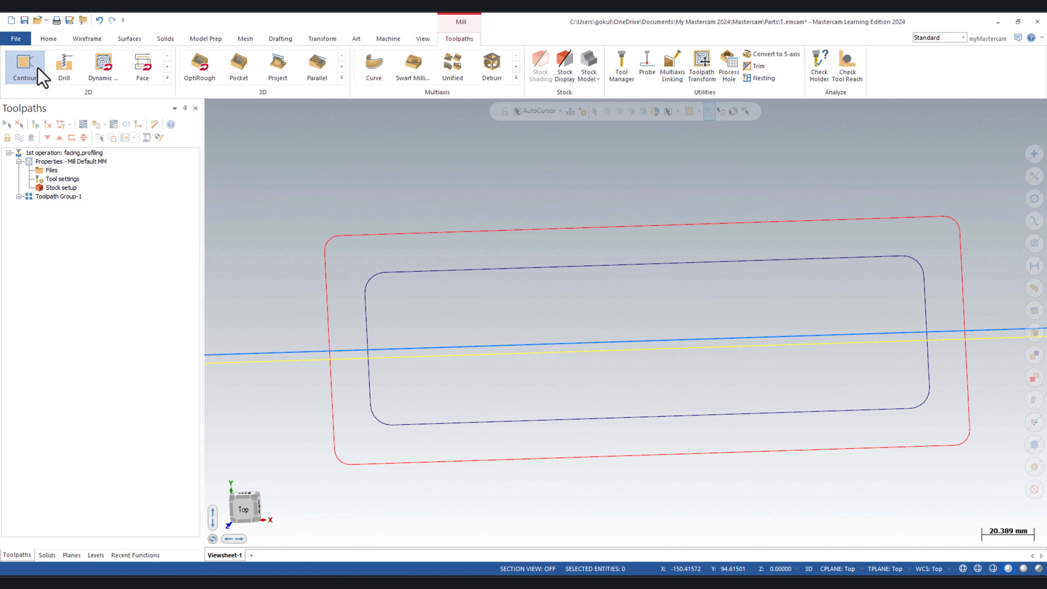
click(368, 289)
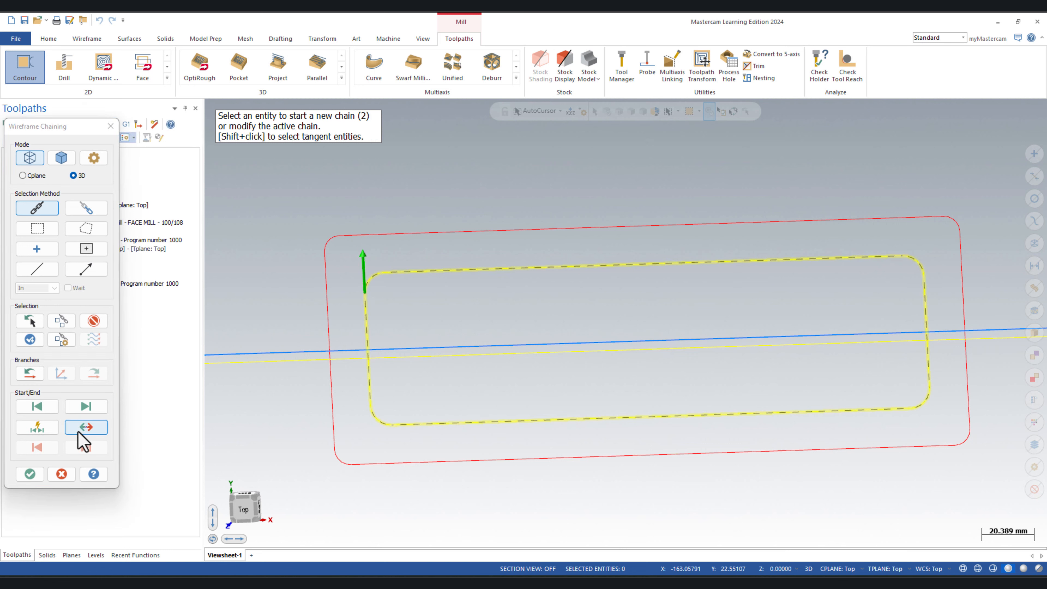
click(85, 429)
click(84, 428)
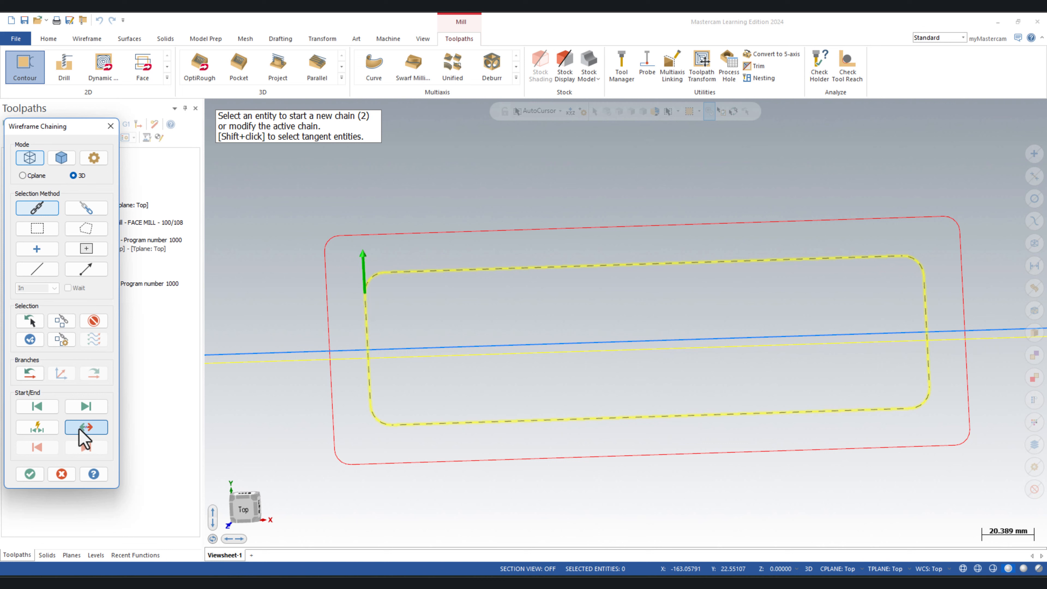
click(84, 428)
click(49, 430)
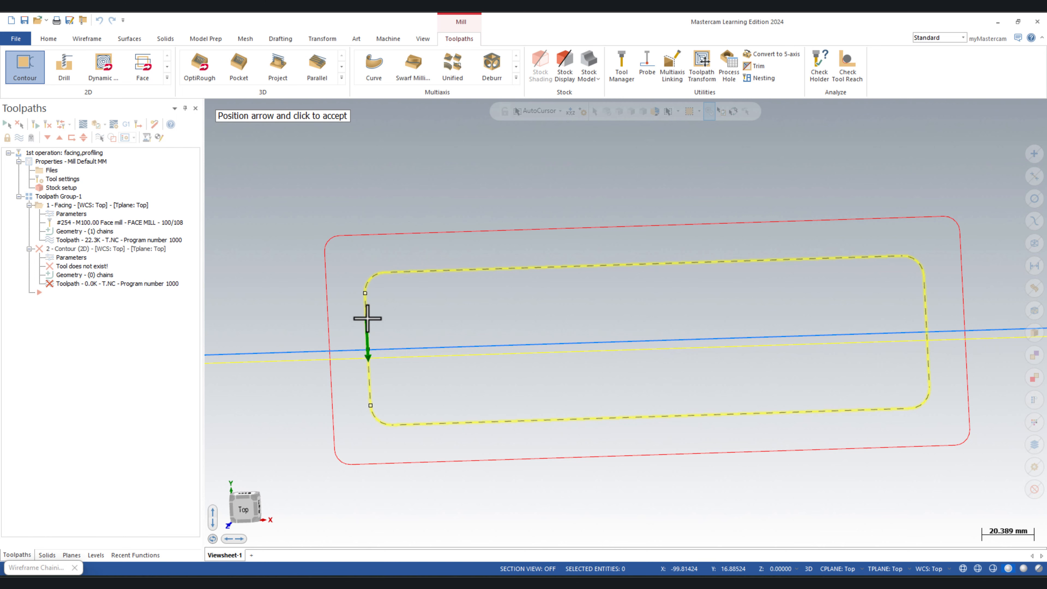
click(368, 297)
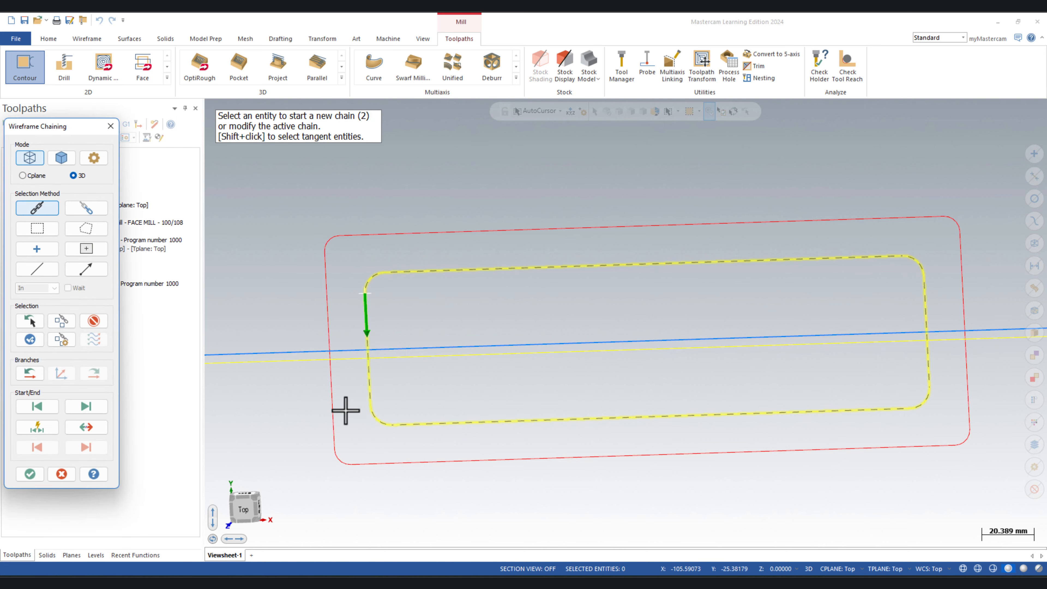
click(31, 474)
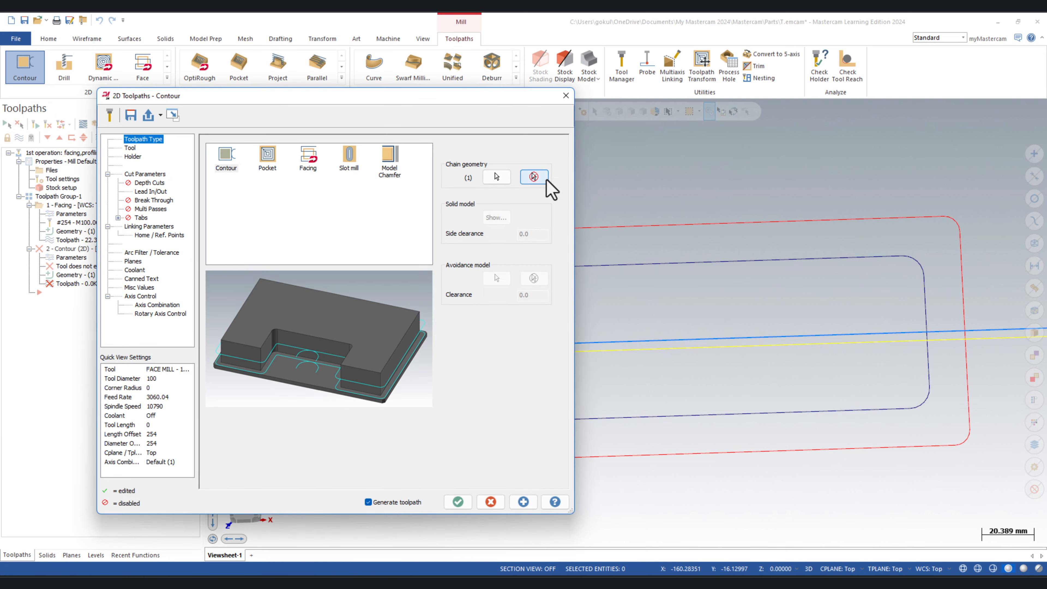
Filter the tool library for the contour toolpath to flat end mills only, with Millimeter unit masking.
click(129, 149)
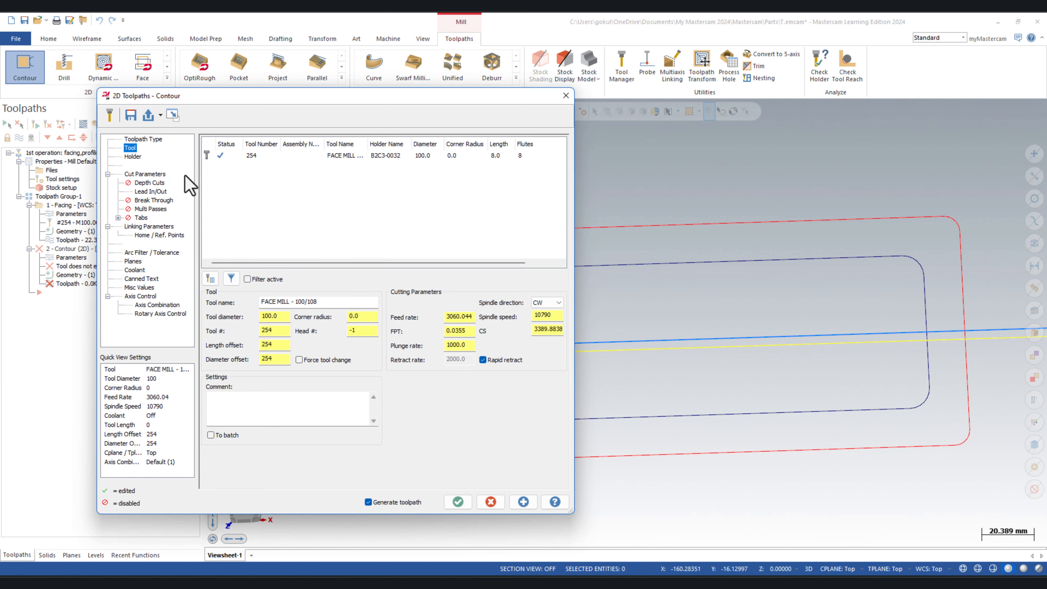
right_click(259, 231)
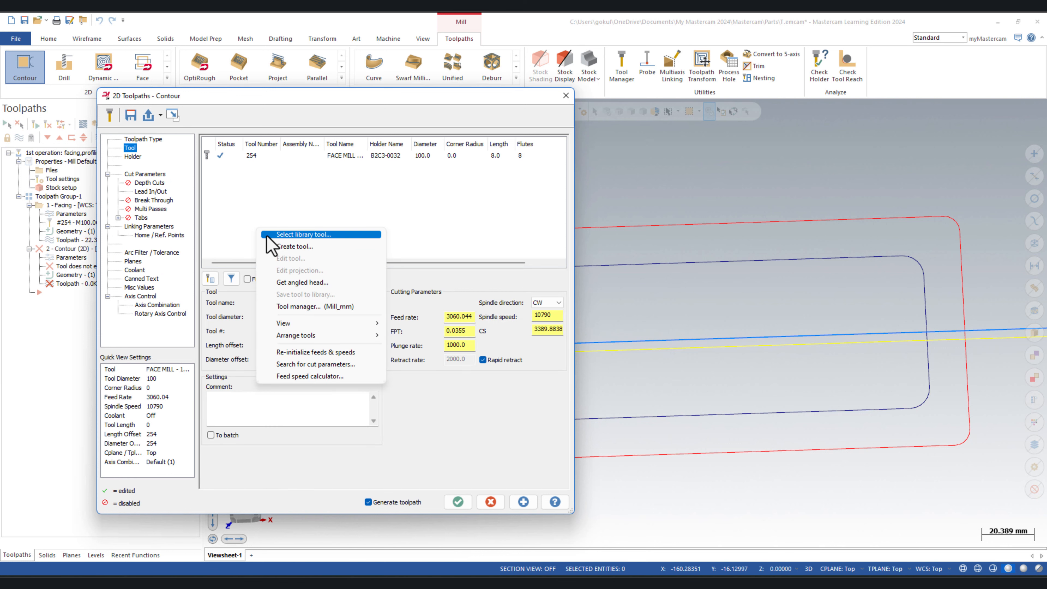
click(266, 236)
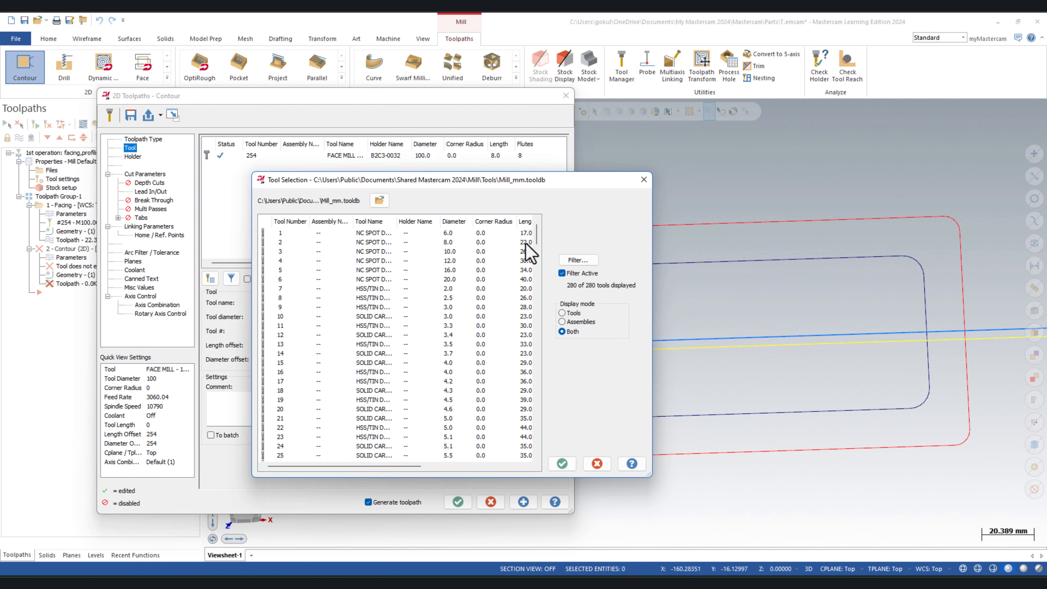
click(577, 261)
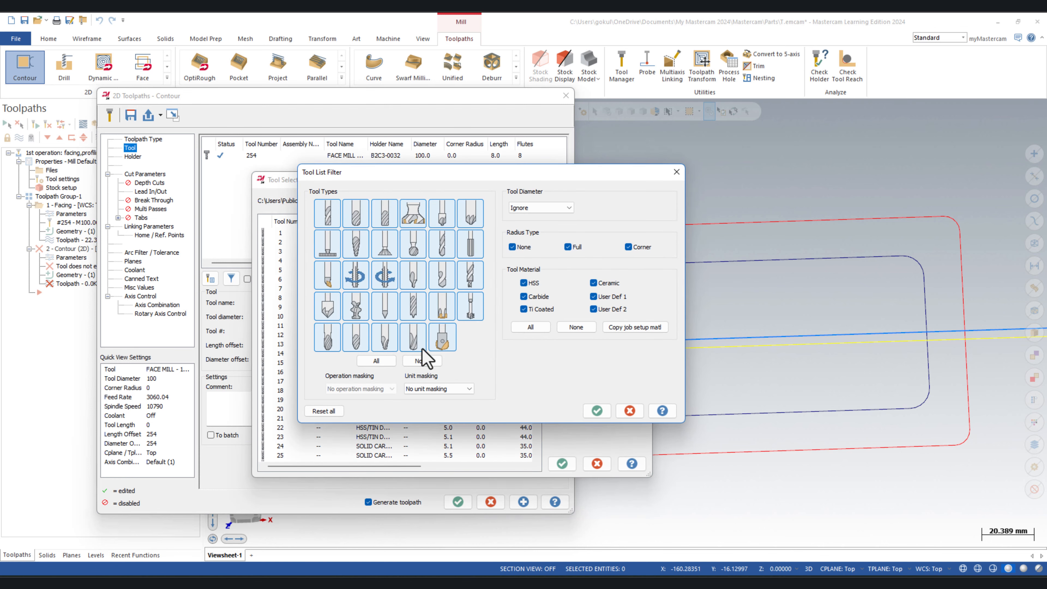
click(421, 361)
click(328, 221)
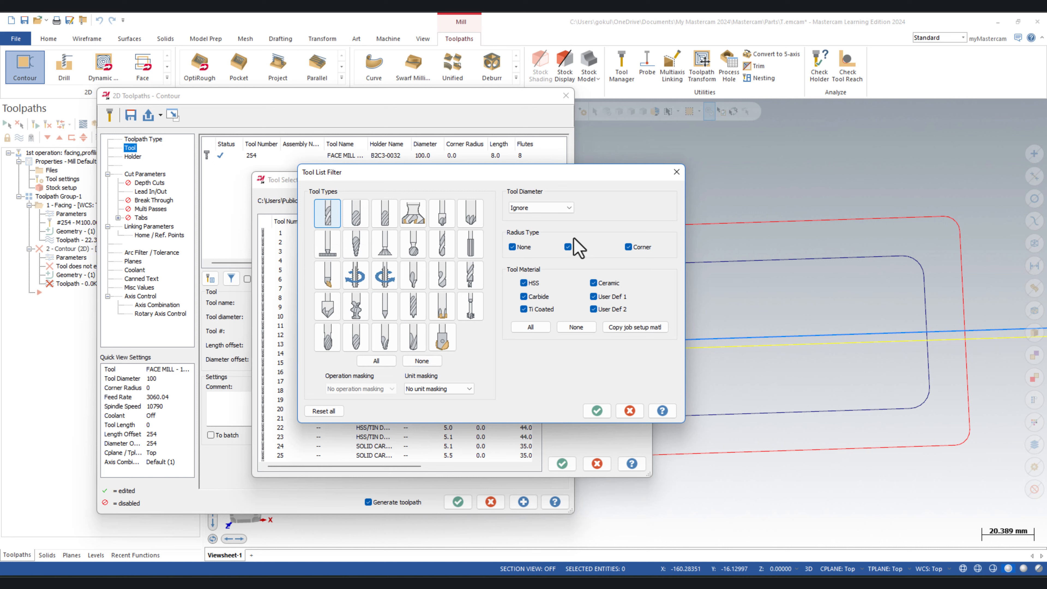
click(457, 388)
click(452, 410)
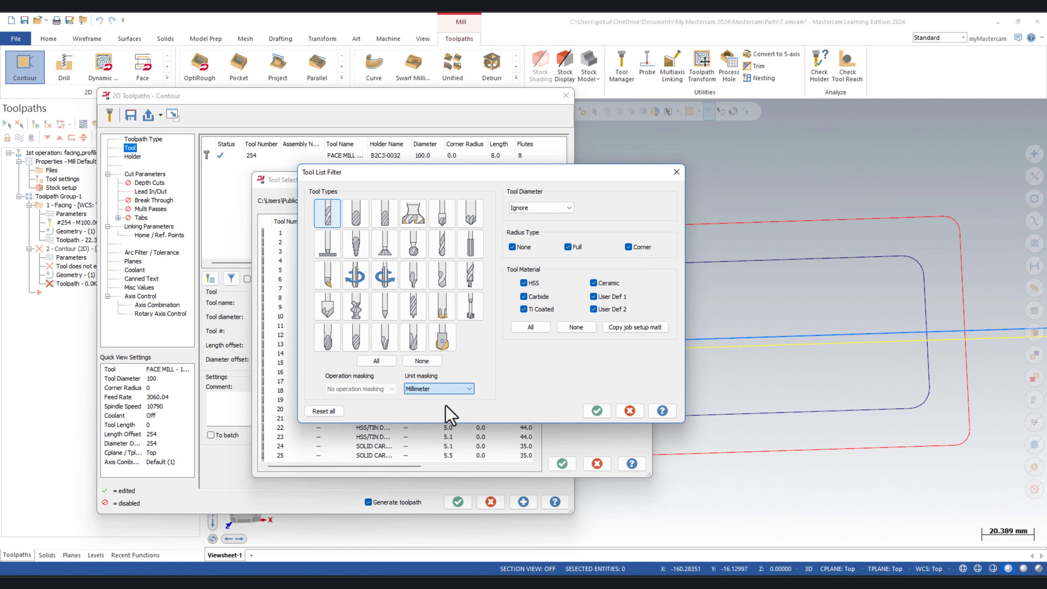
click(598, 410)
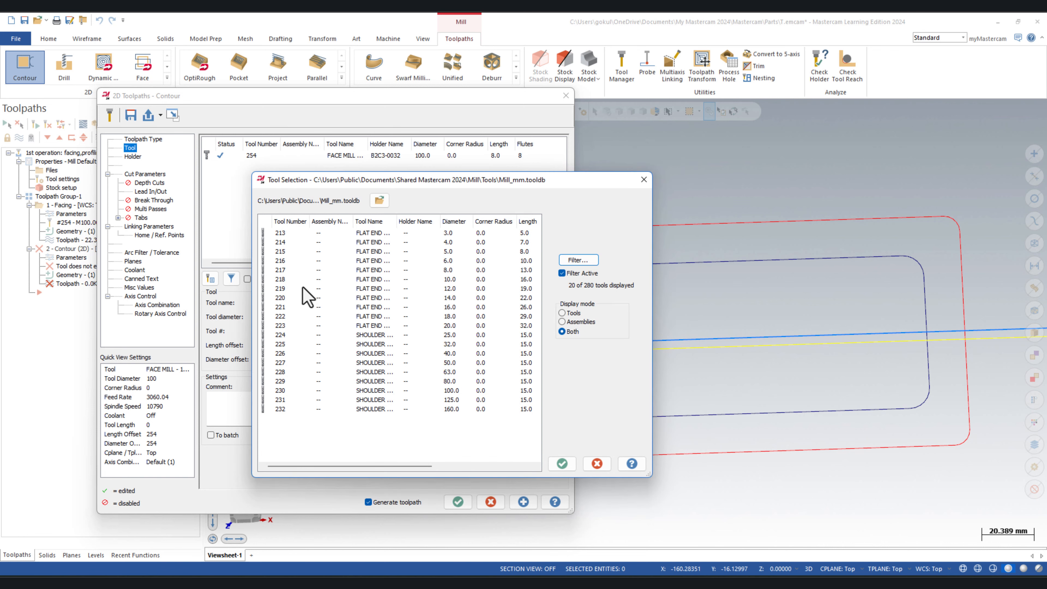
Select the 16 mm flat end mill, tool number 221, as the contour toolpath's tool.
click(454, 316)
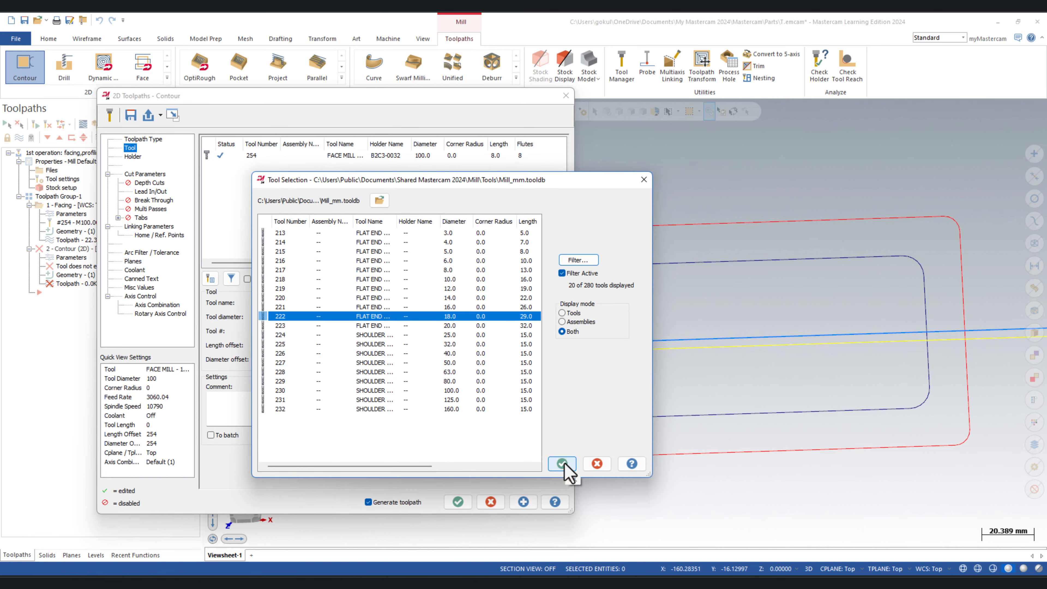
click(443, 308)
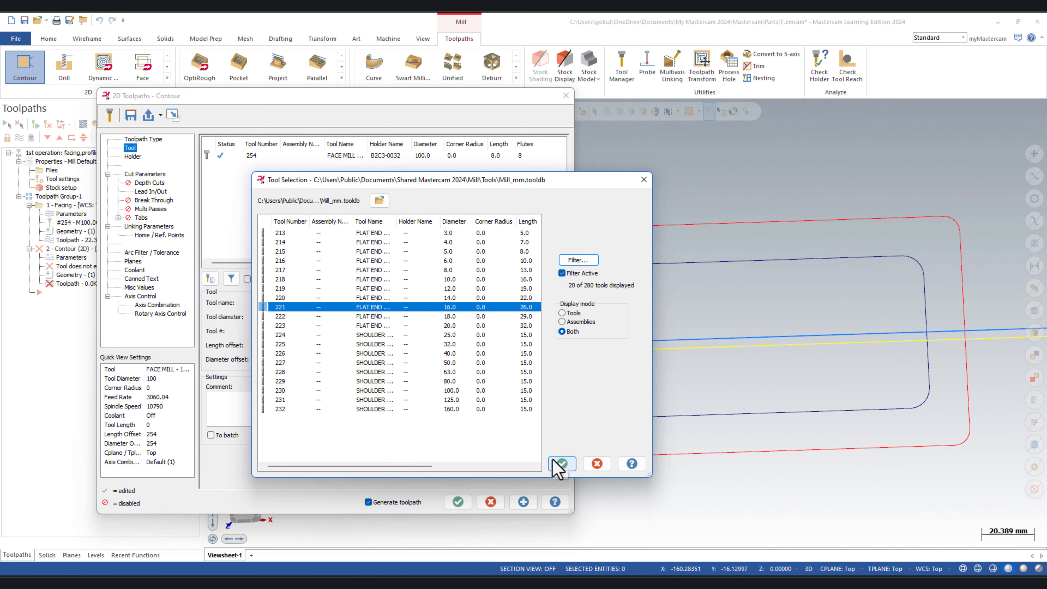
click(560, 463)
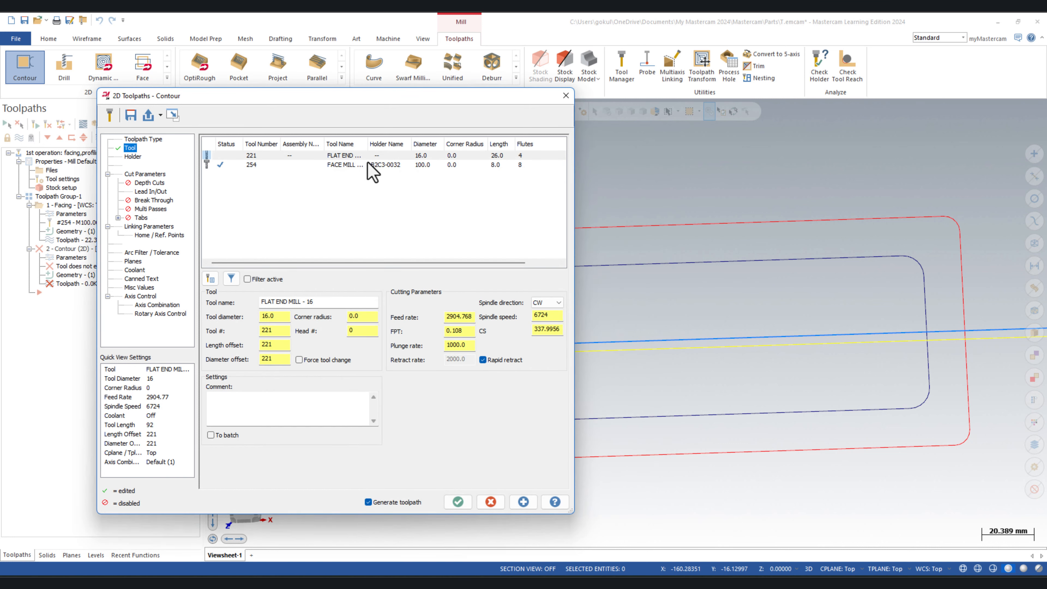
Edit the 16 mm flat end mill's geometry, setting the cutting length to 55 and the overall length to 110.
double_click(348, 158)
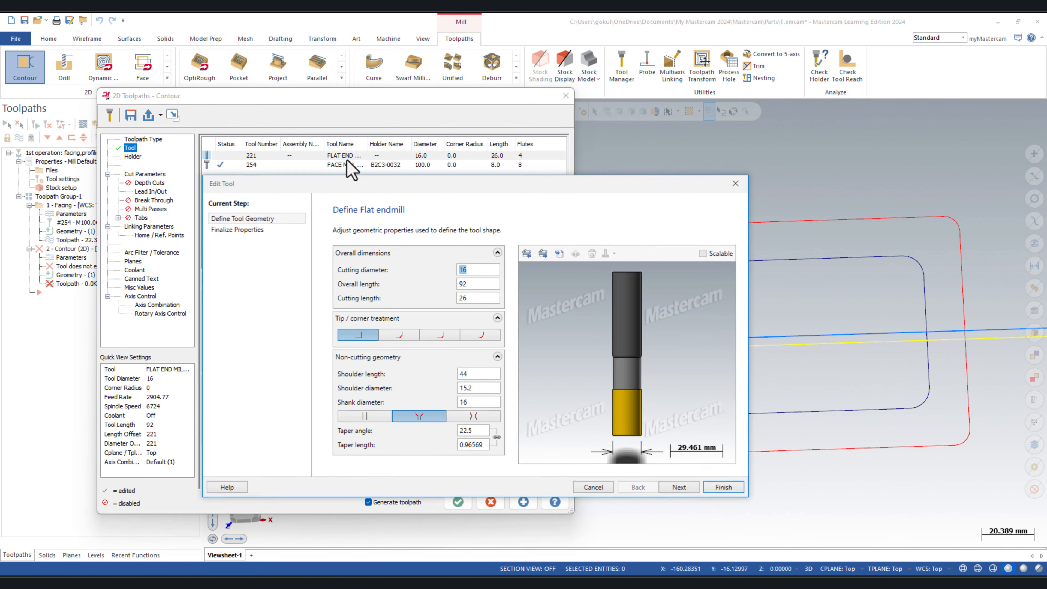
click(478, 271)
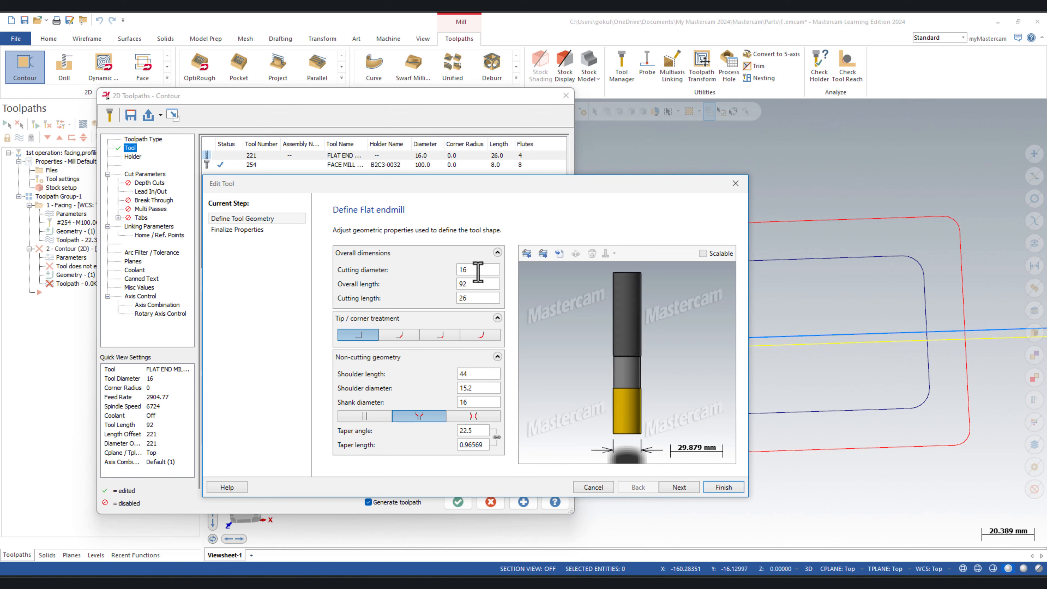
click(482, 284)
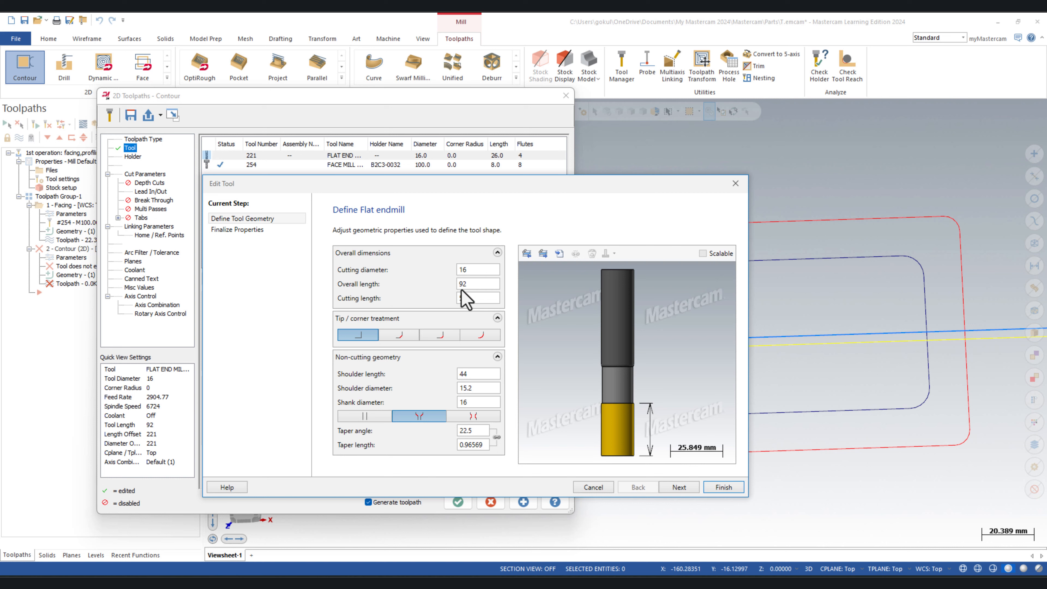
click(480, 283)
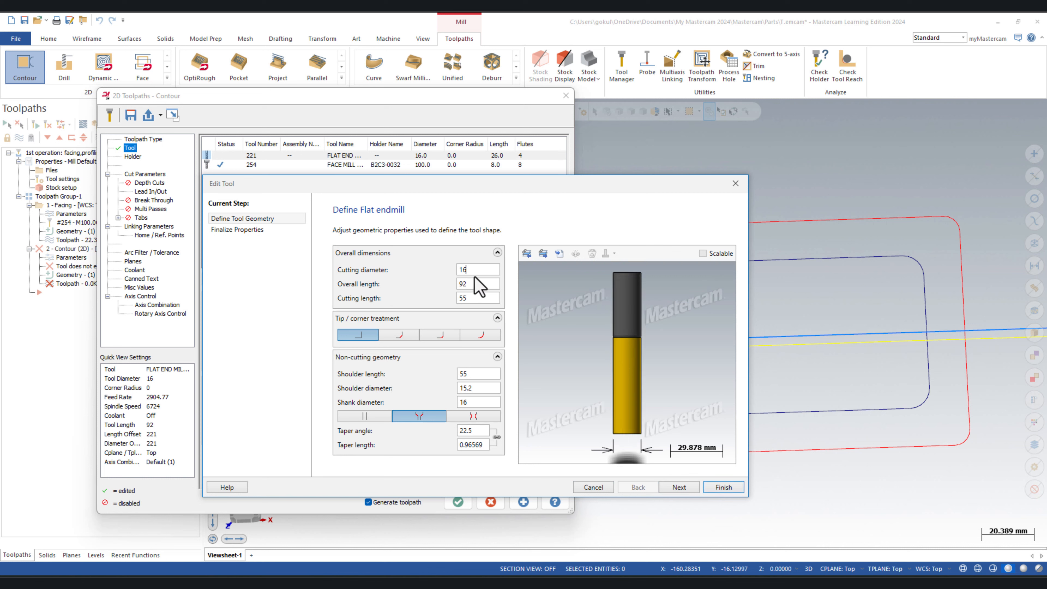
double_click(470, 283)
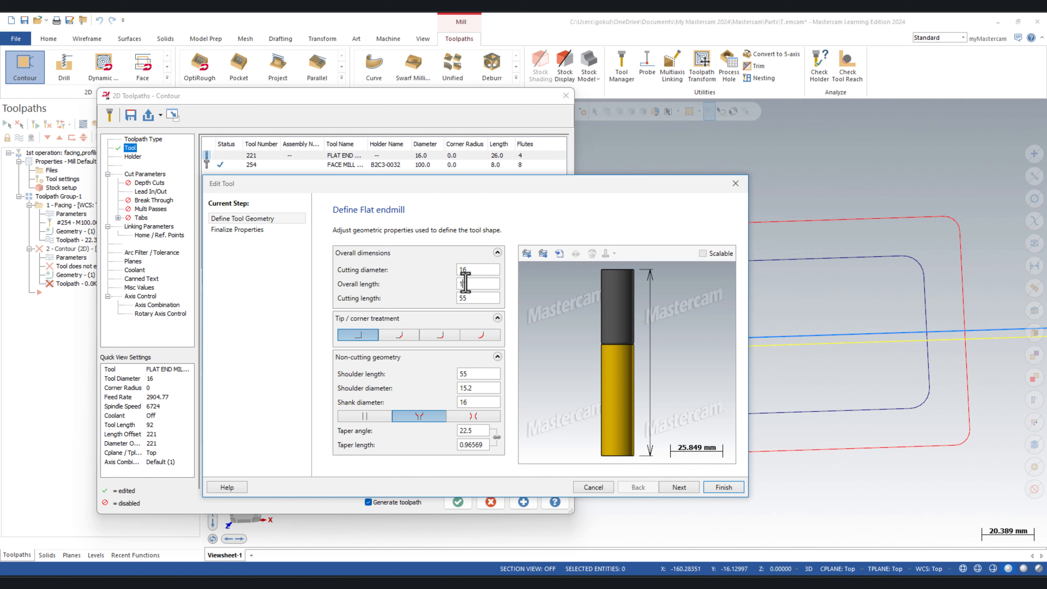
click(473, 269)
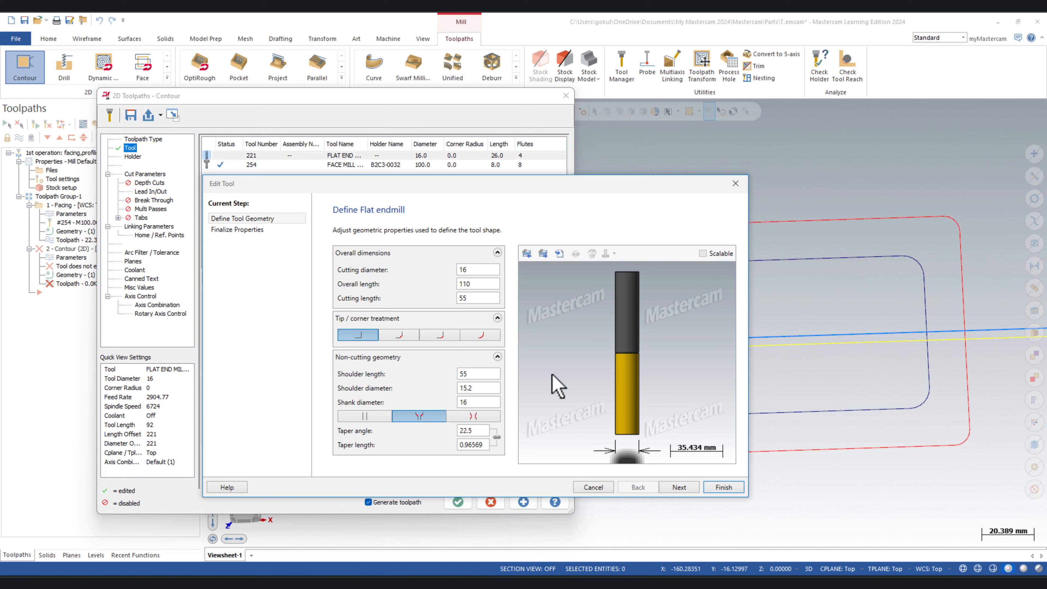
Set the tool's feed rate to 290.768 and its manufacturer to Walter Valenite, and generate the contour toolpath.
click(691, 487)
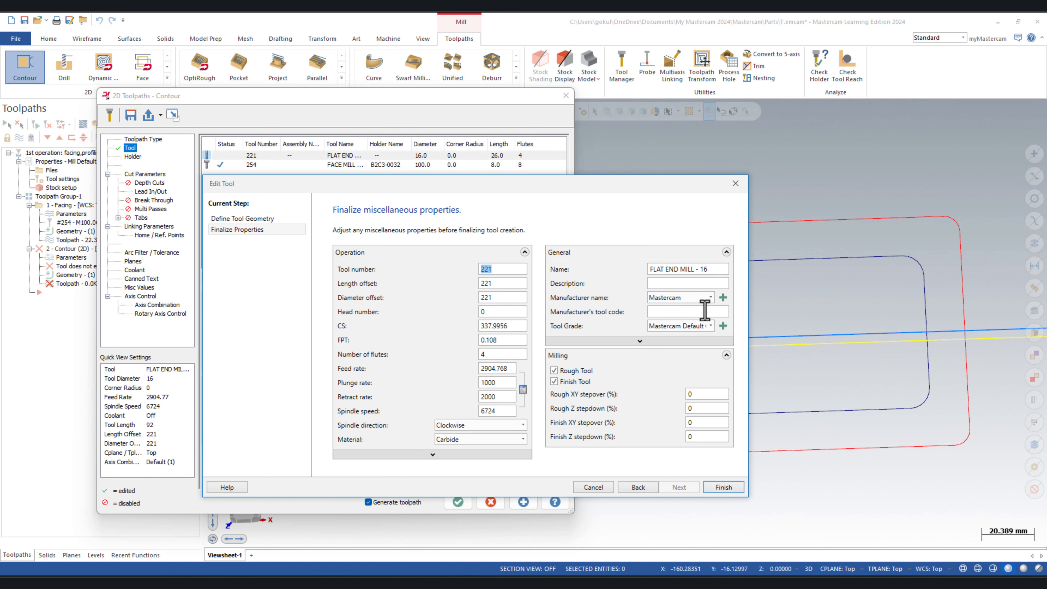
click(710, 298)
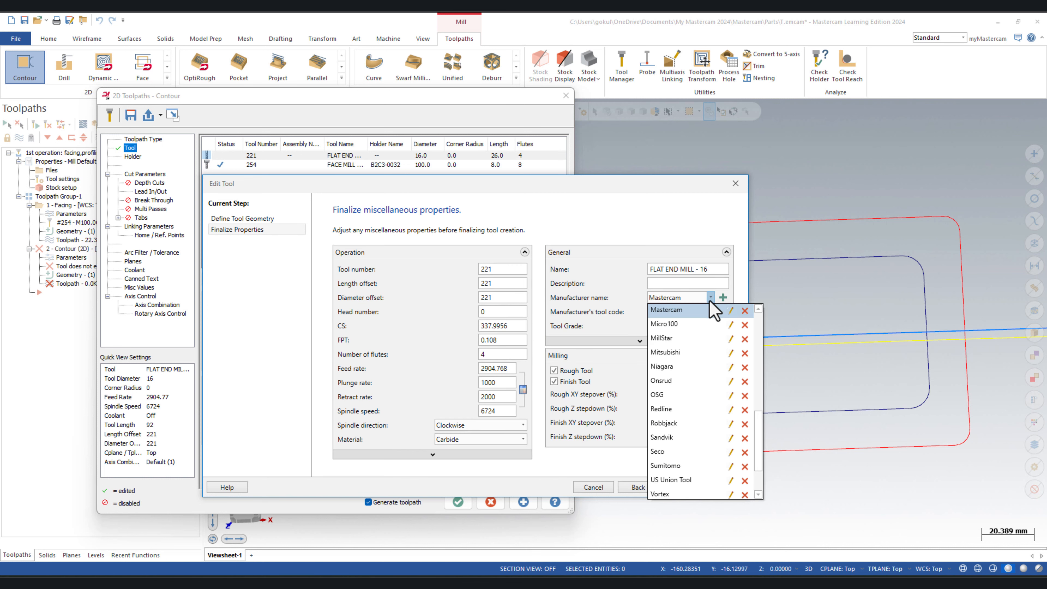
click(489, 368)
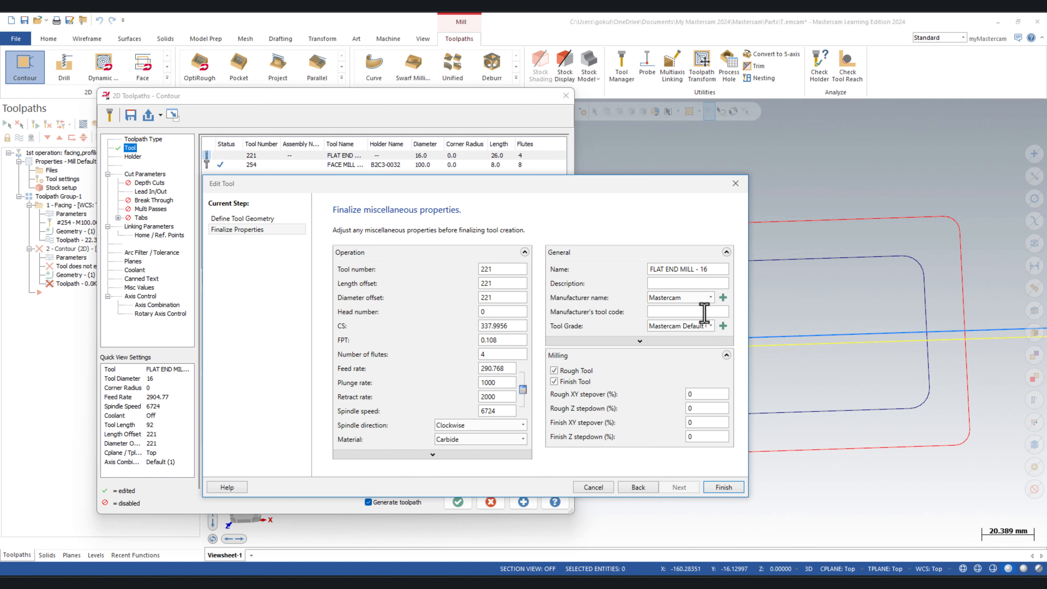
click(710, 298)
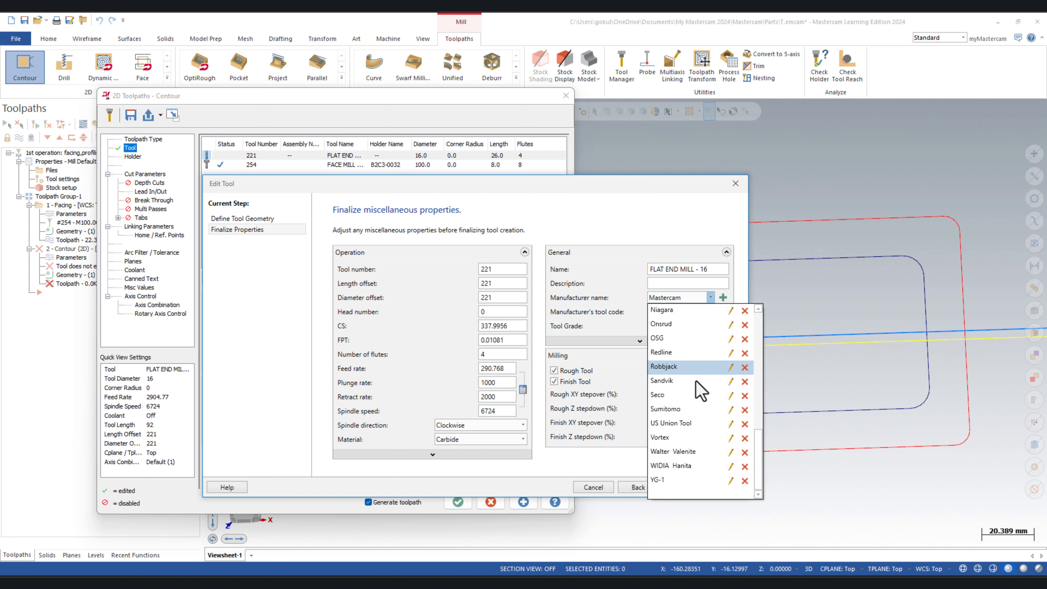
click(687, 454)
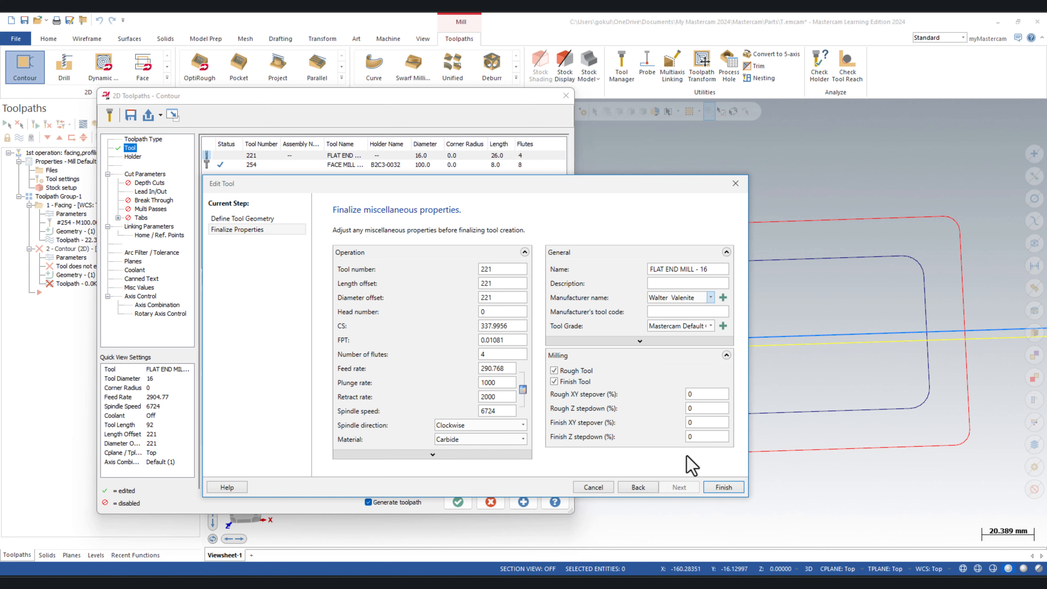
click(724, 488)
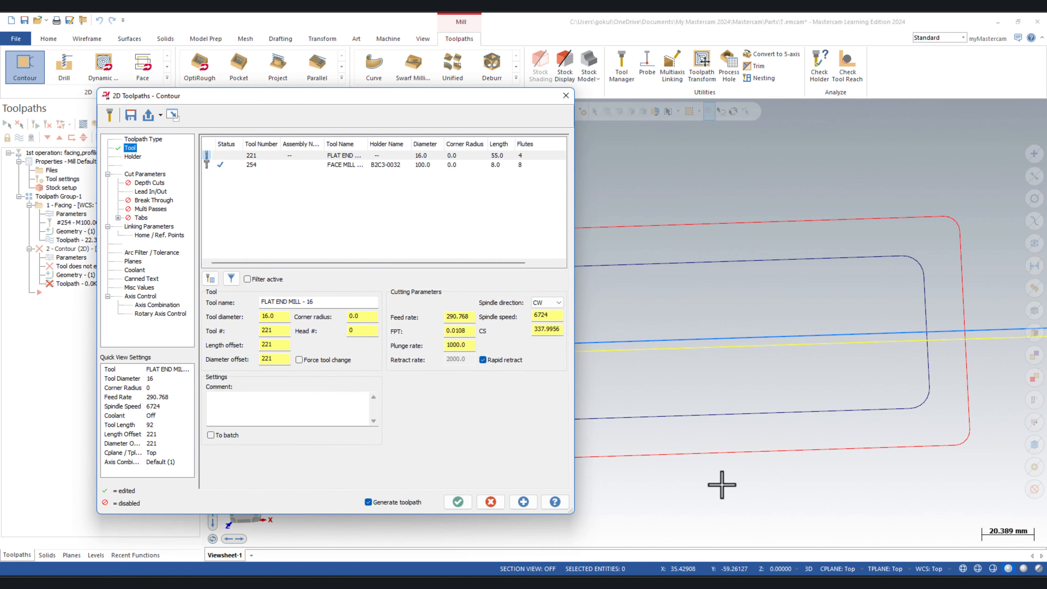
click(457, 502)
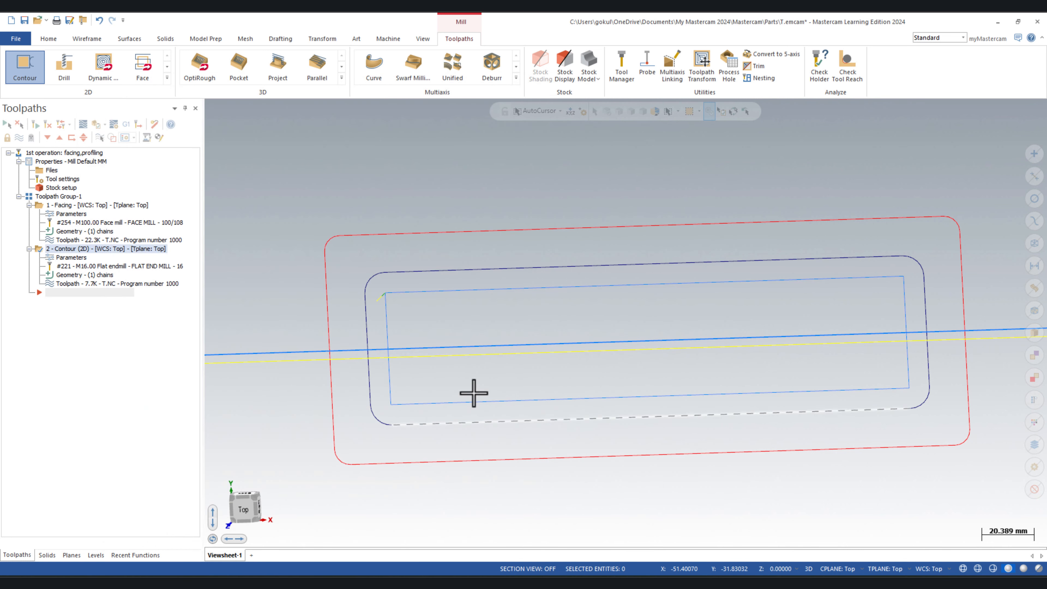
Reopen the contour toolpath's parameters and check the toolpath type and the 16 mm flat end mill's definition.
click(77, 258)
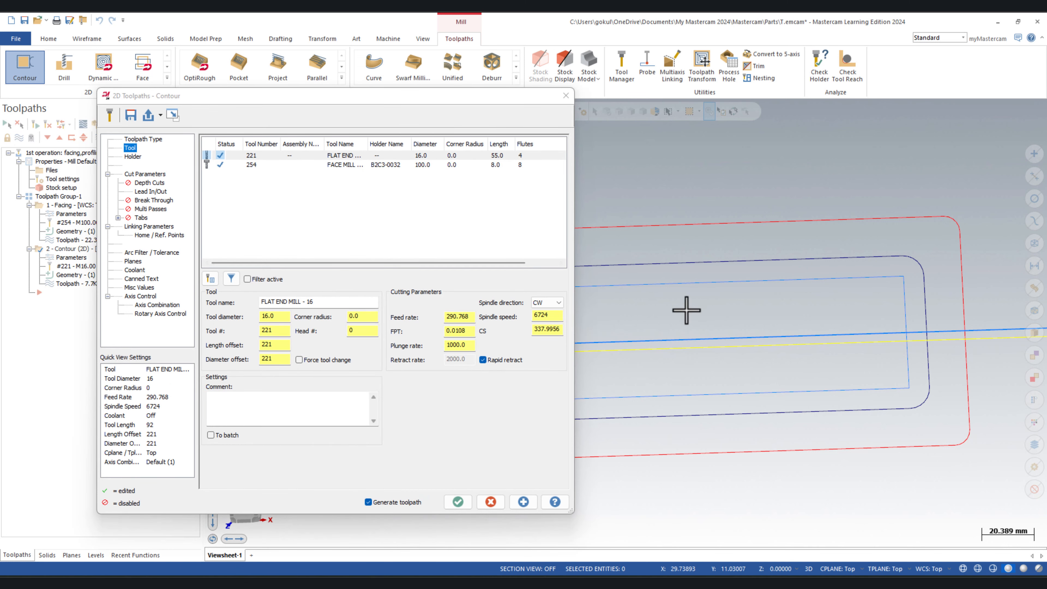
click(136, 140)
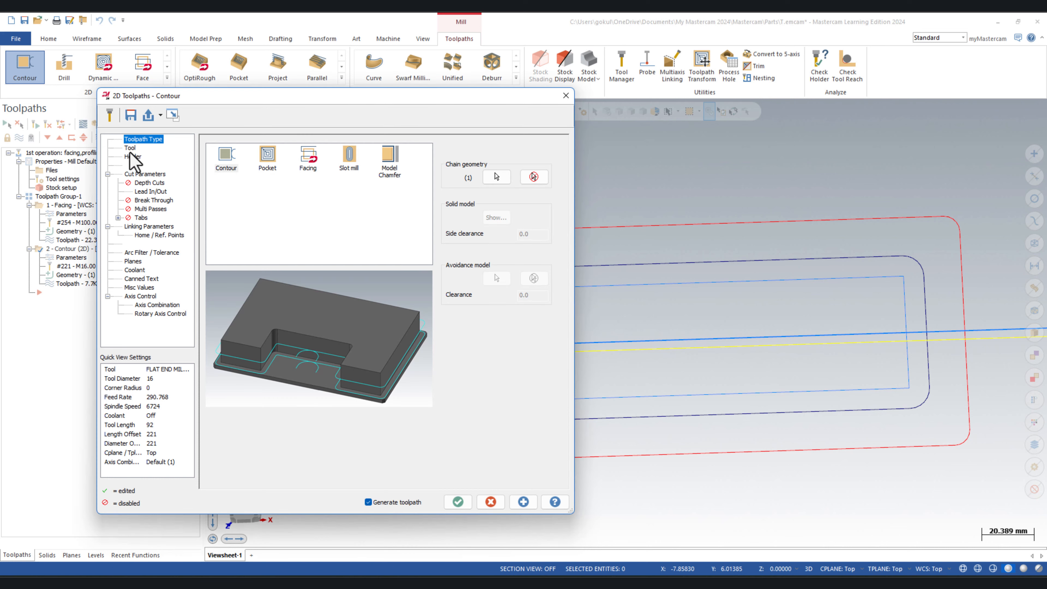
click(129, 148)
click(268, 157)
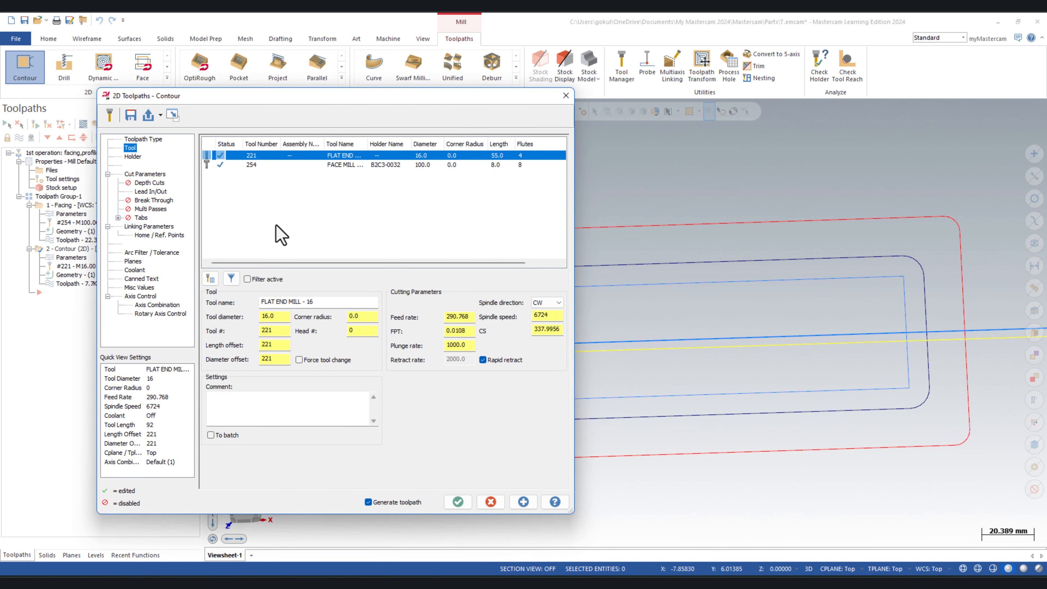
double_click(280, 158)
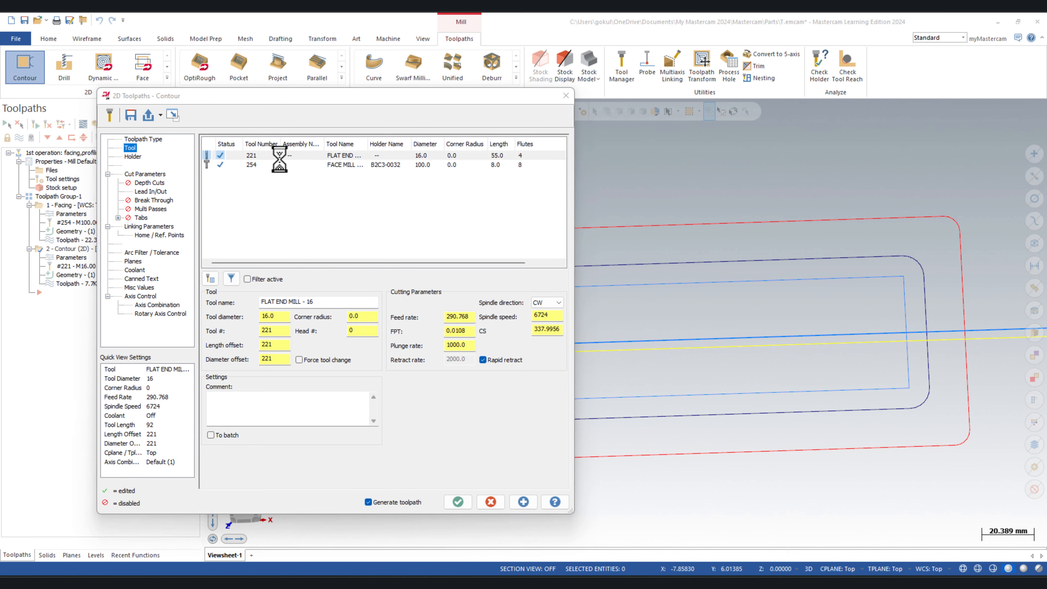
click(689, 488)
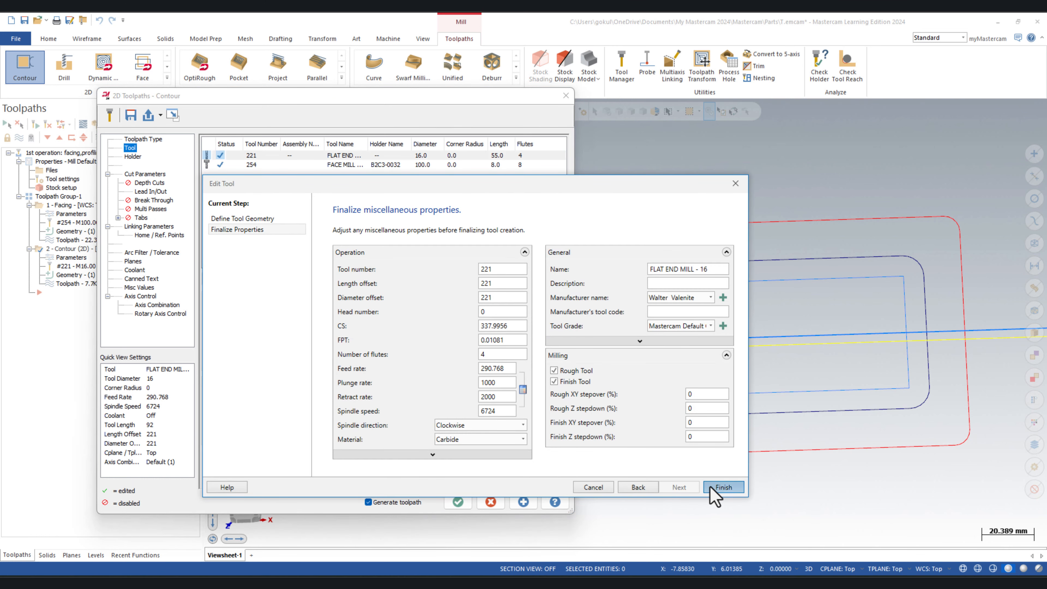
click(715, 489)
Assign the first B2C3-0020 holder to the end mill and set the tool projection to 90.0.
click(132, 157)
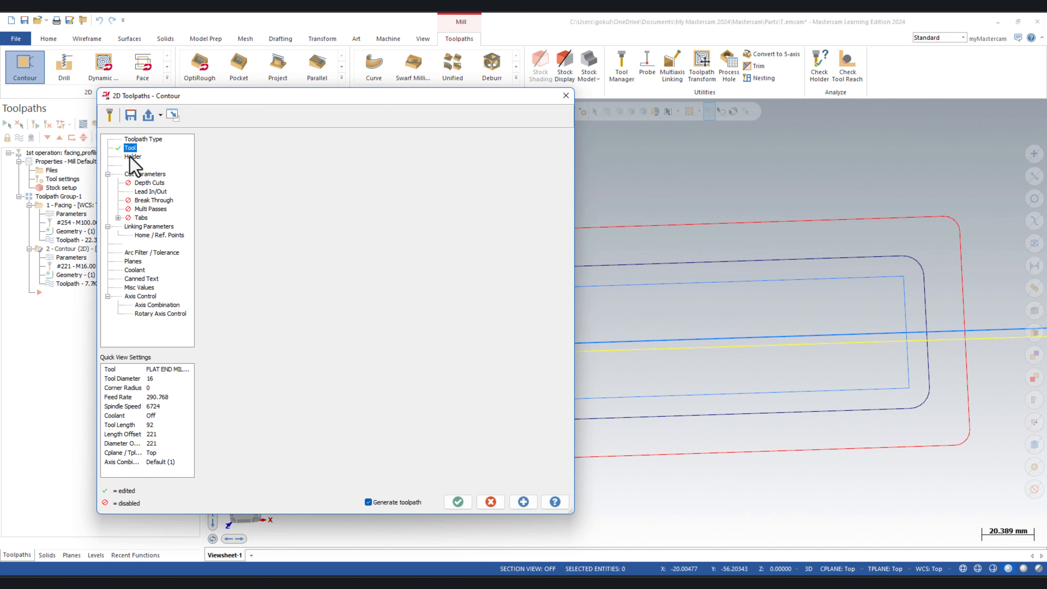
click(234, 171)
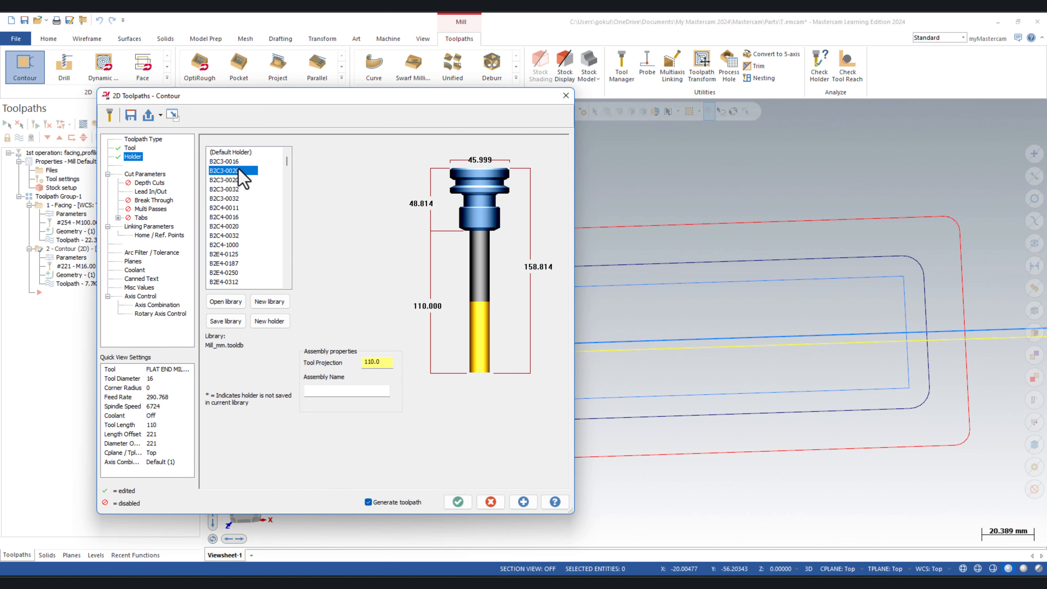
double_click(372, 363)
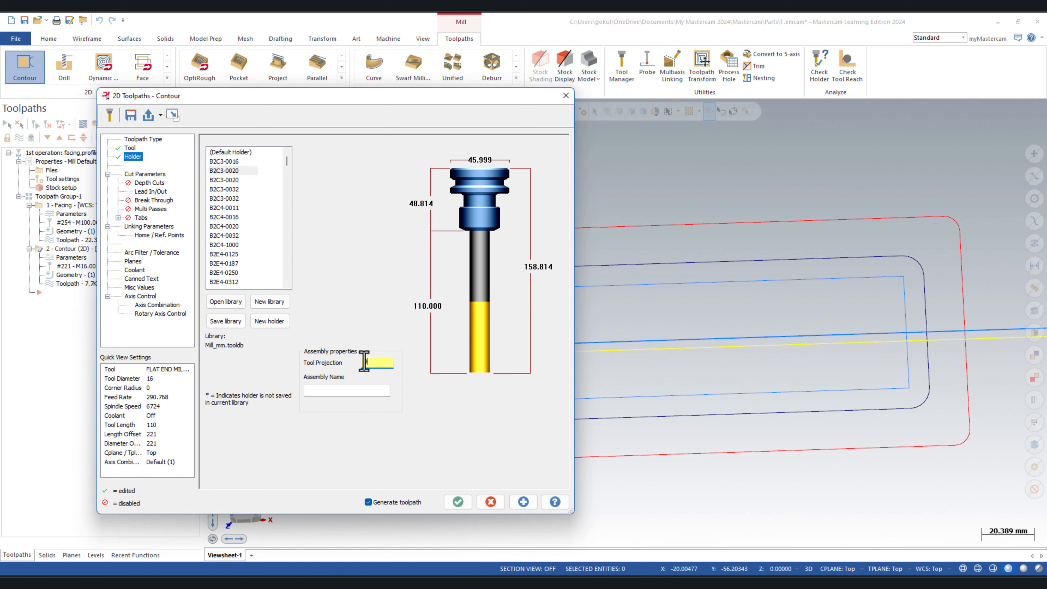
key(Tab)
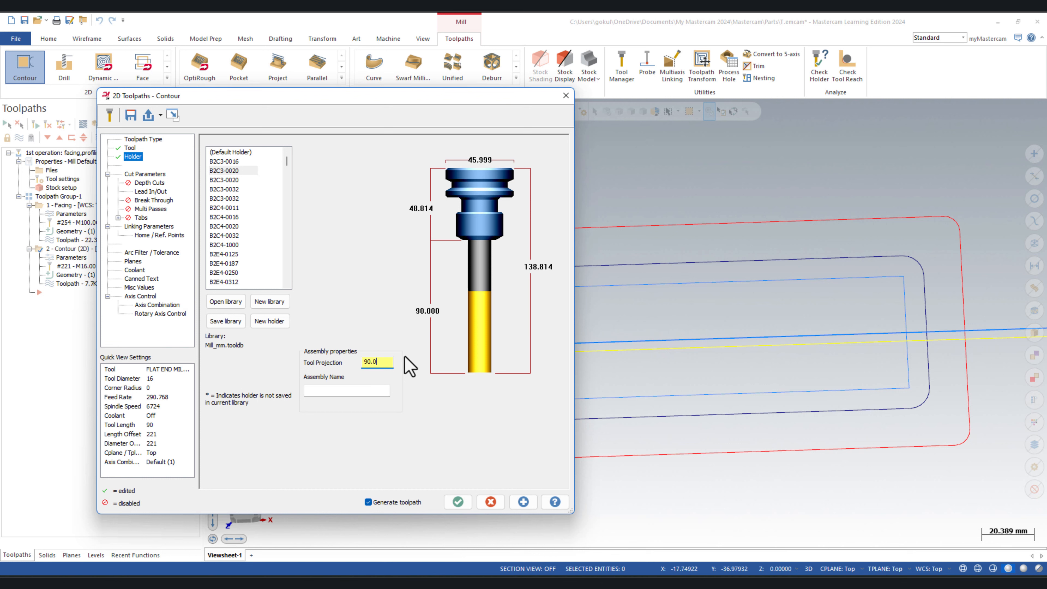
Check the compensation type options and the stock to leave on walls in the contour's cut parameters.
click(146, 174)
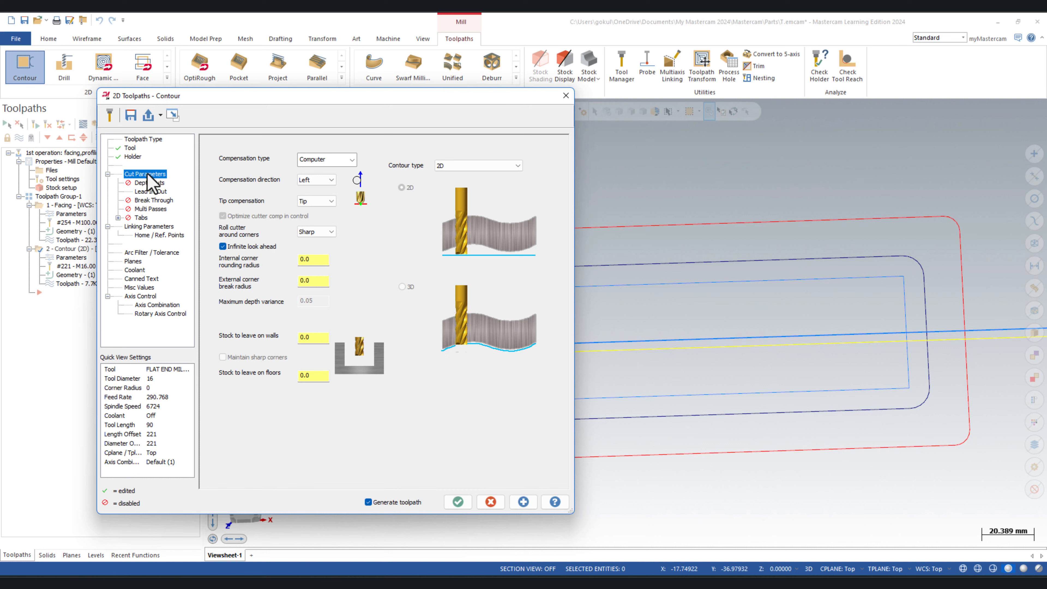
click(349, 161)
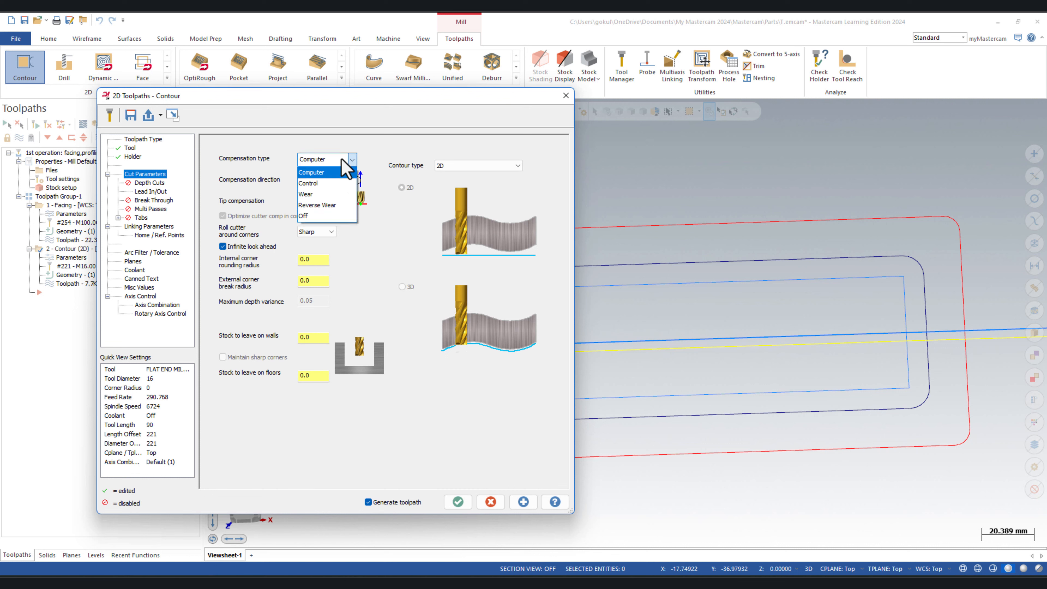
click(340, 159)
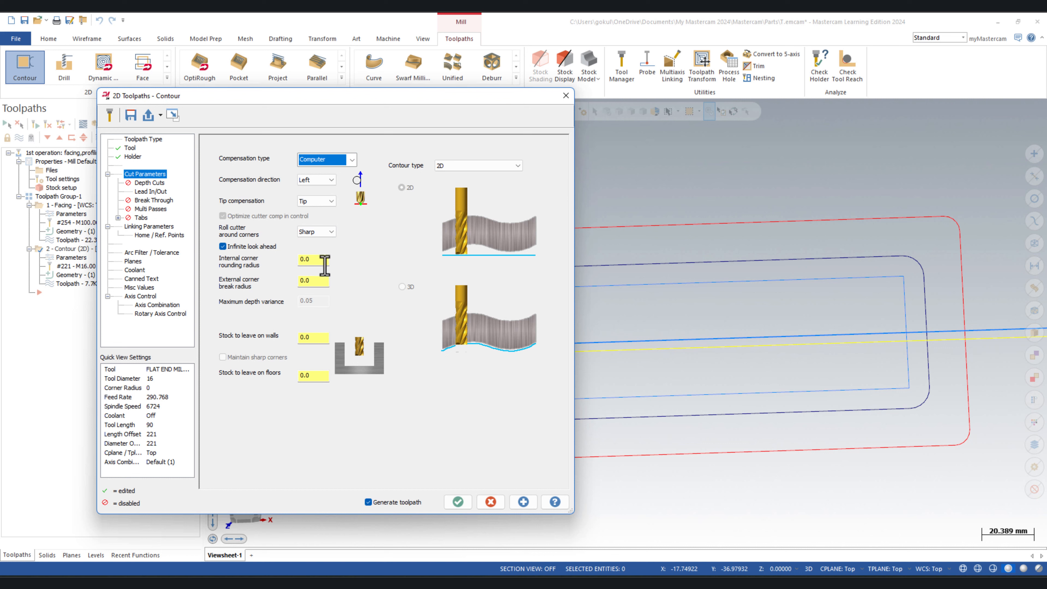
click(316, 338)
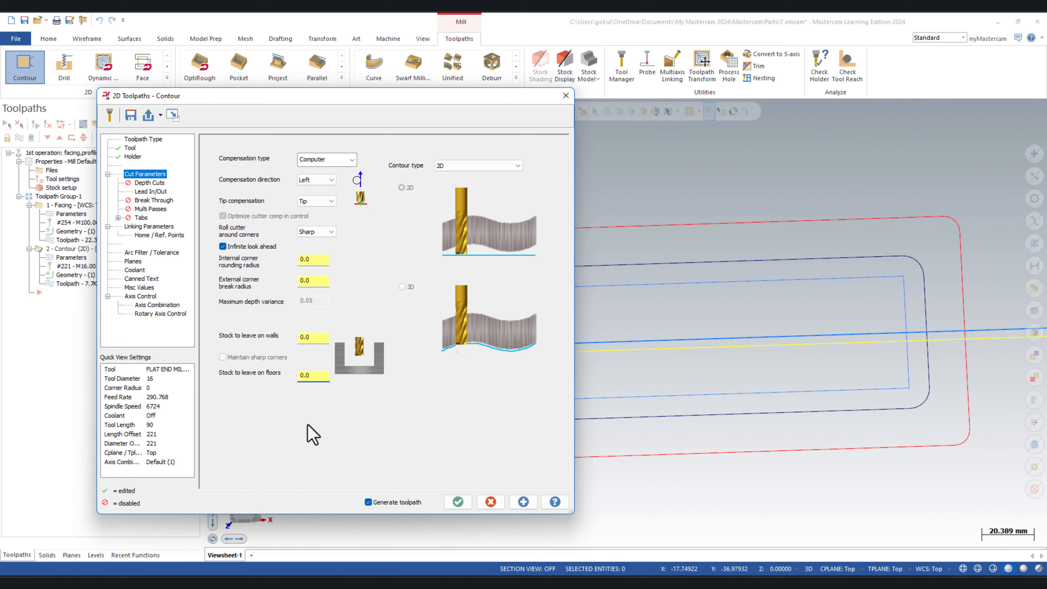
Enable depth cuts for the contour toolpath and open its maximum rough step for editing.
click(142, 183)
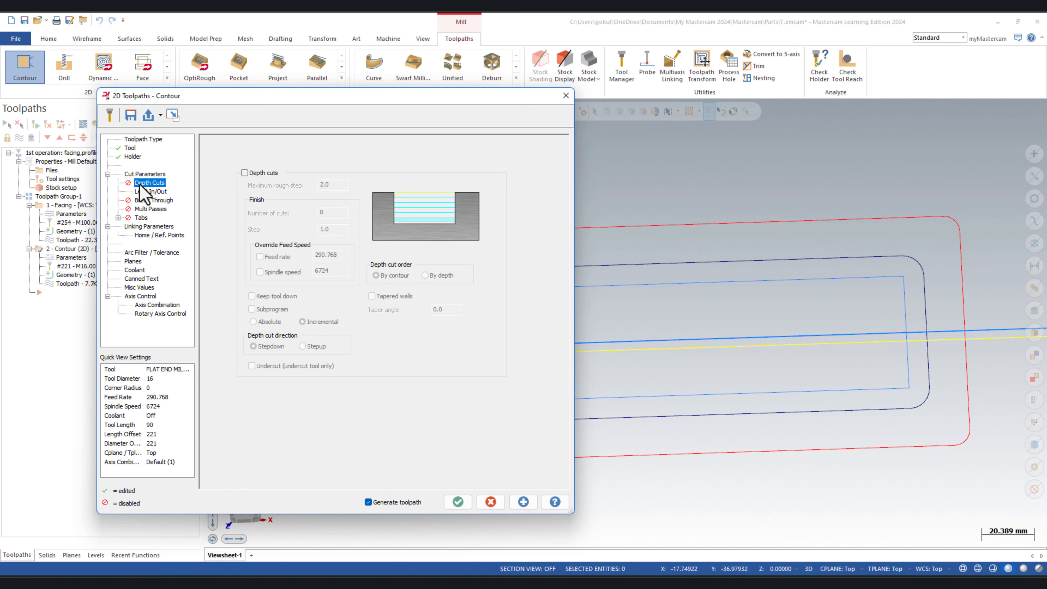
click(245, 173)
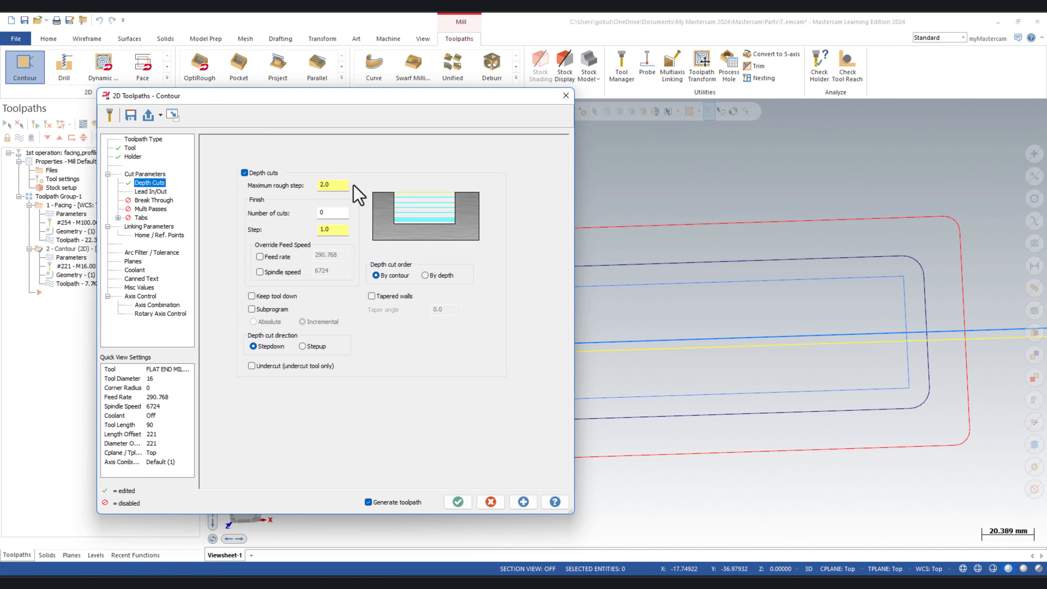
click(344, 184)
Check the lead in/out and break through settings, and enable multi passes with zigzag as the rough pass cut direction.
click(149, 192)
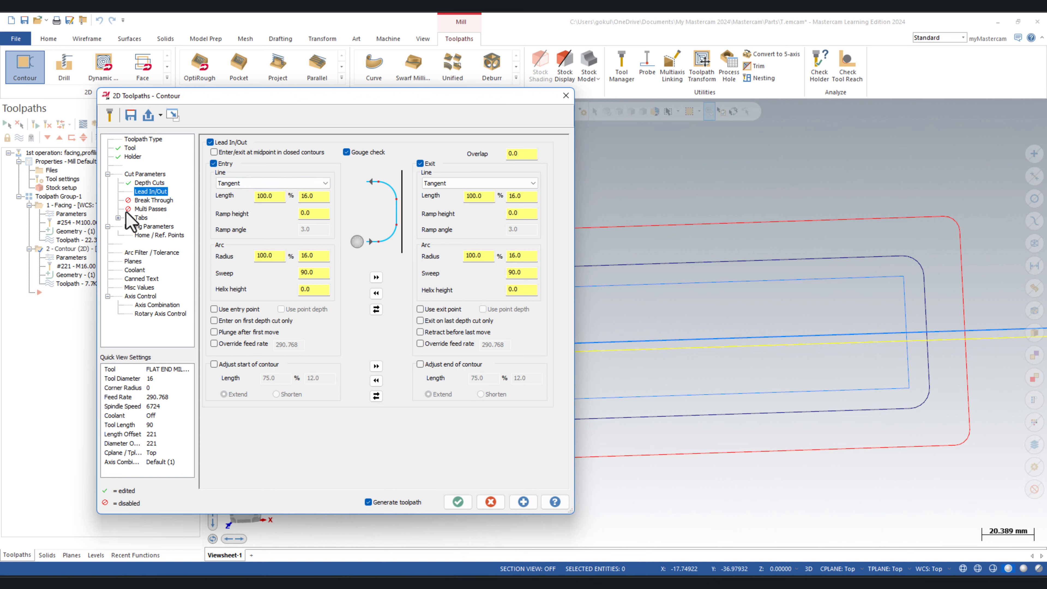
click(138, 200)
click(145, 209)
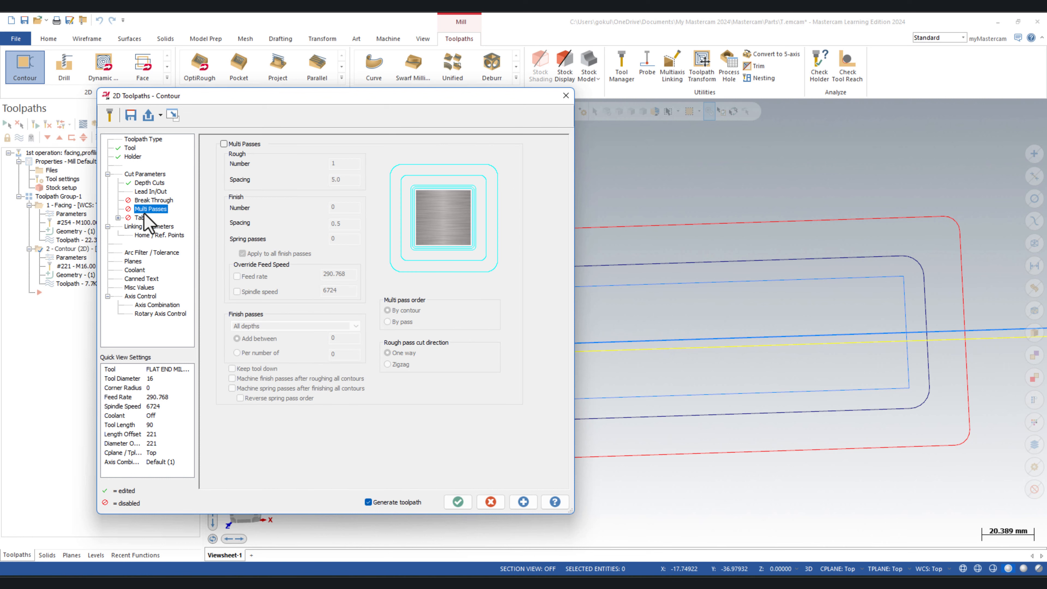
click(224, 143)
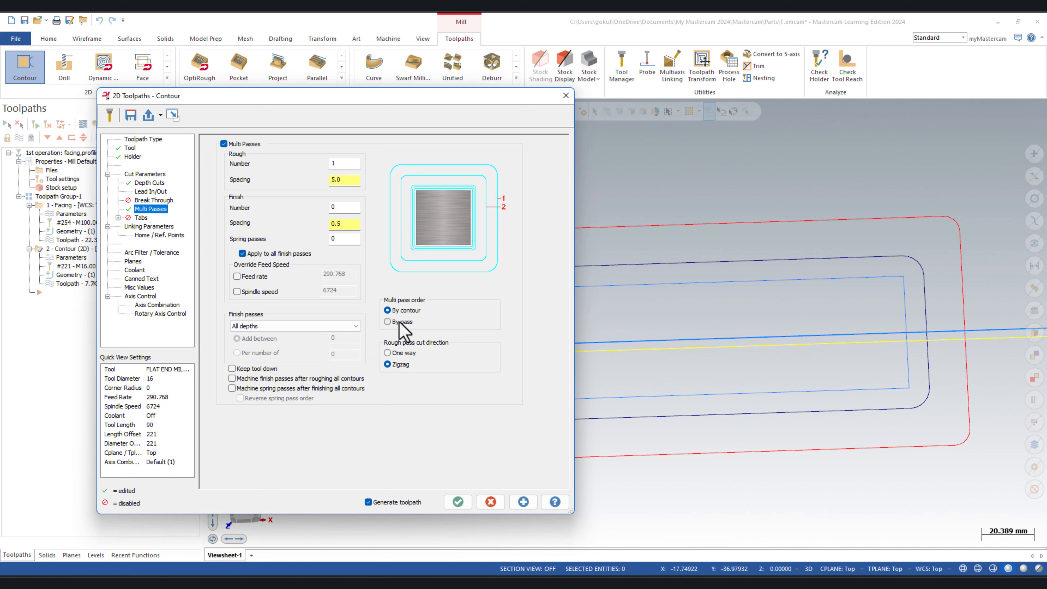
Set the contour's linking depth to -50.0 incremental with top of stock at 0.0 absolute, and take the home position from the machine.
click(147, 226)
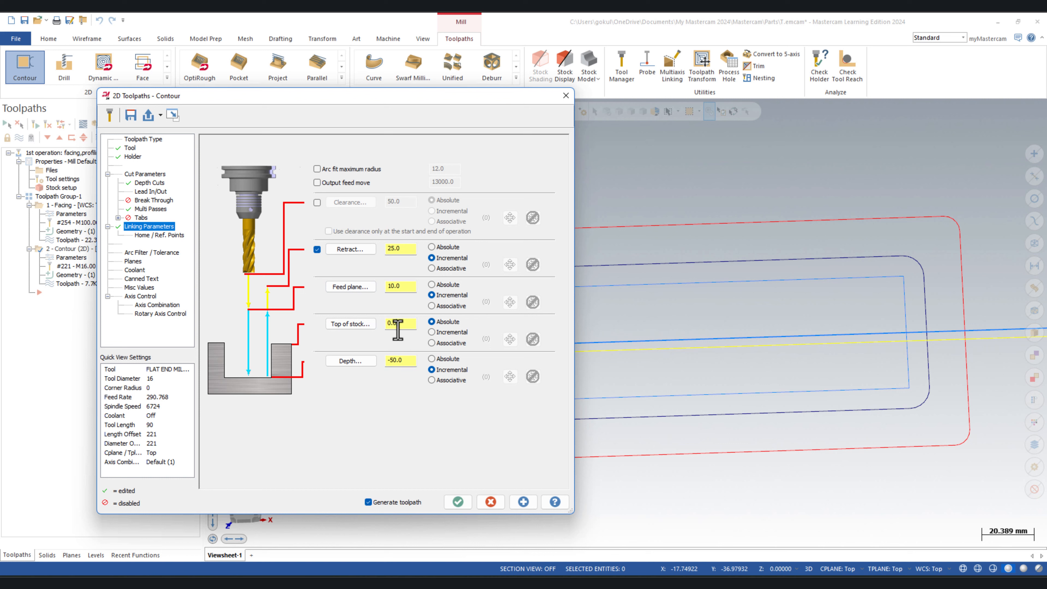
click(160, 235)
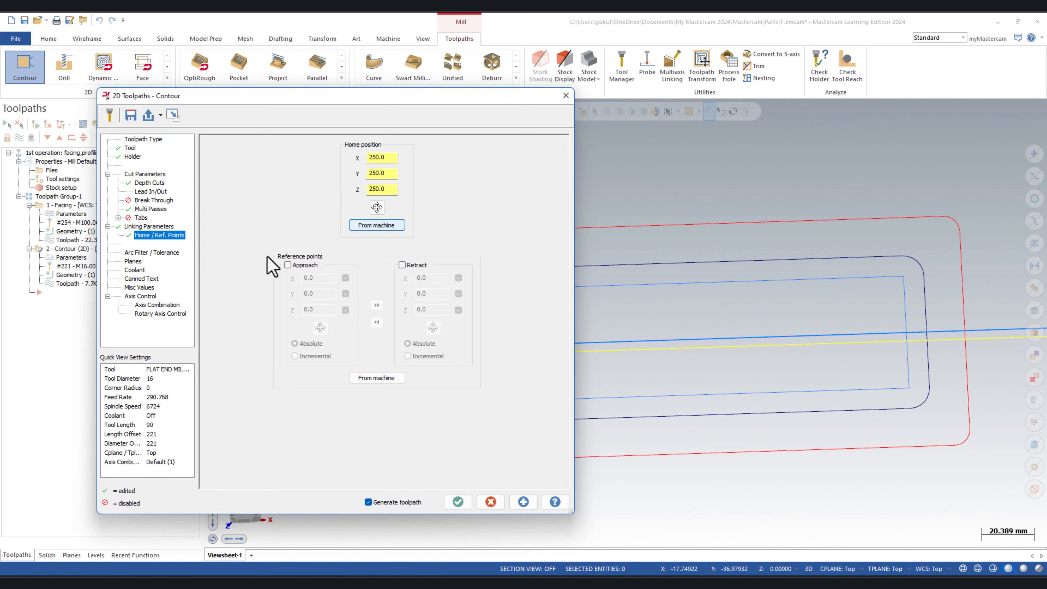
Check the contour's plane settings, turn Thru-tool coolant on and accept the parameters to generate the toolpath.
click(154, 253)
click(136, 261)
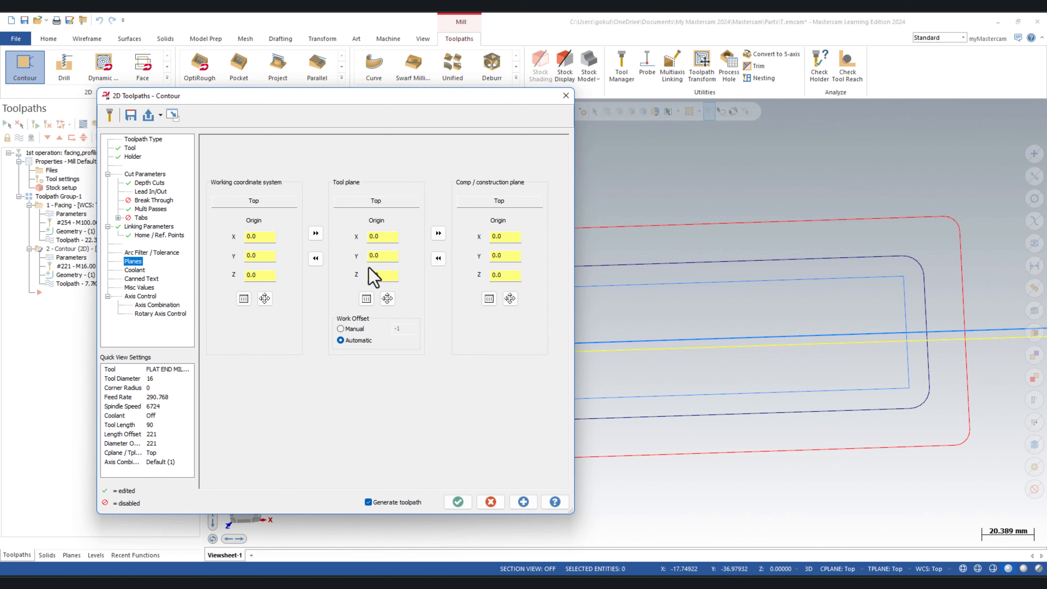
click(135, 270)
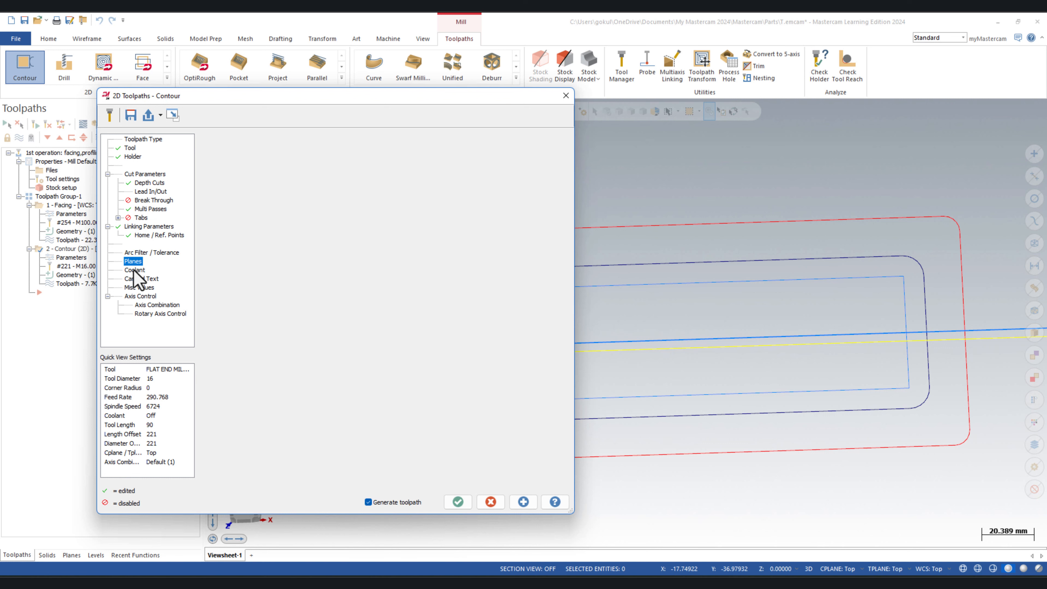
click(375, 231)
click(375, 234)
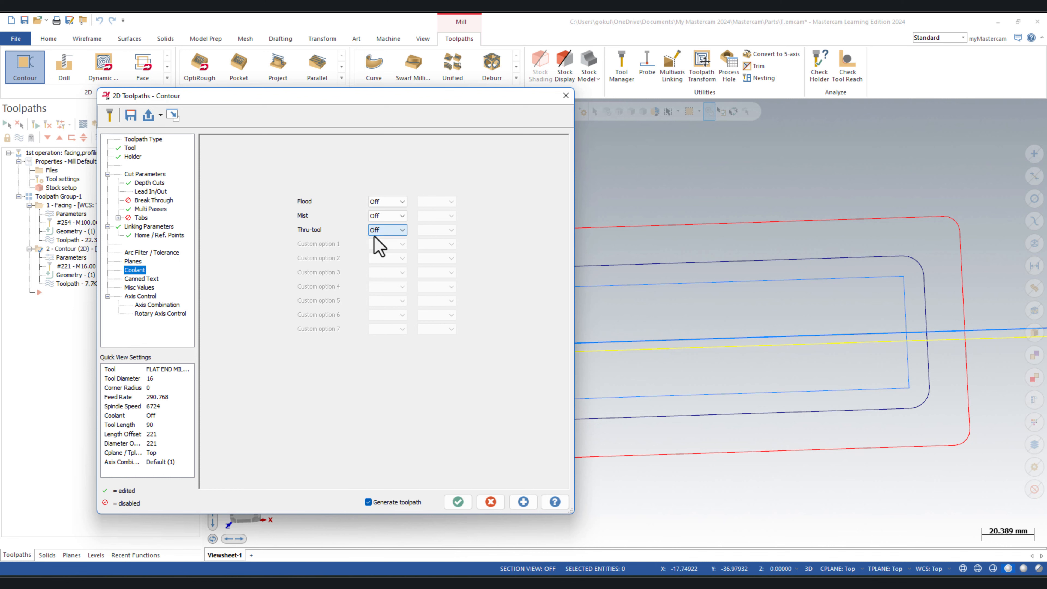
click(380, 232)
click(377, 246)
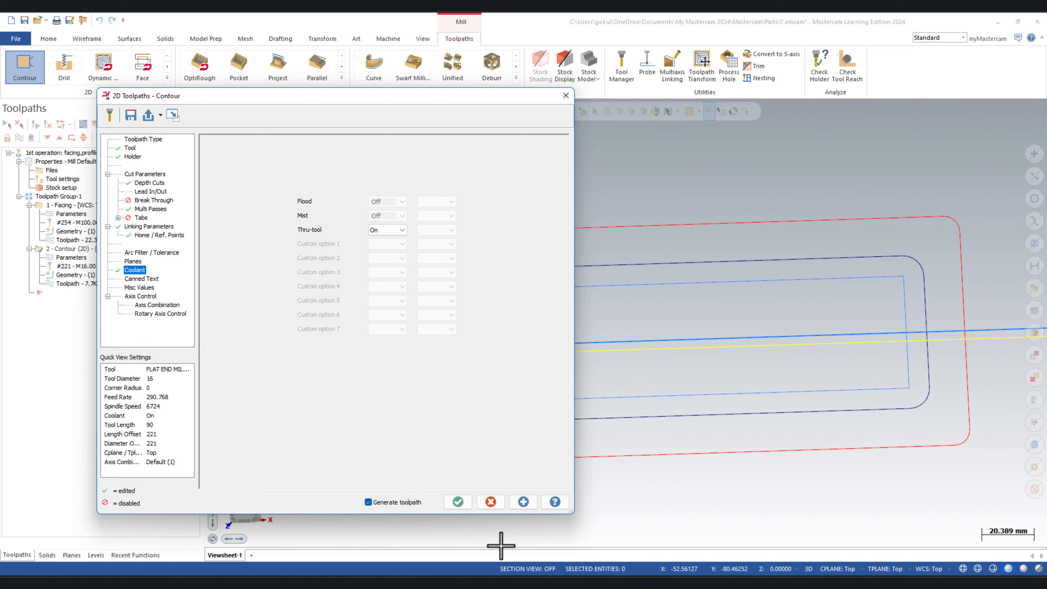
click(457, 502)
middle_drag(517, 443, 514, 333)
mouse_move(410, 362)
middle_down()
mouse_move(438, 423)
mouse_move(446, 391)
mouse_move(412, 309)
mouse_move(407, 407)
mouse_move(402, 379)
mouse_move(423, 410)
middle_up()
middle_drag(385, 339, 386, 374)
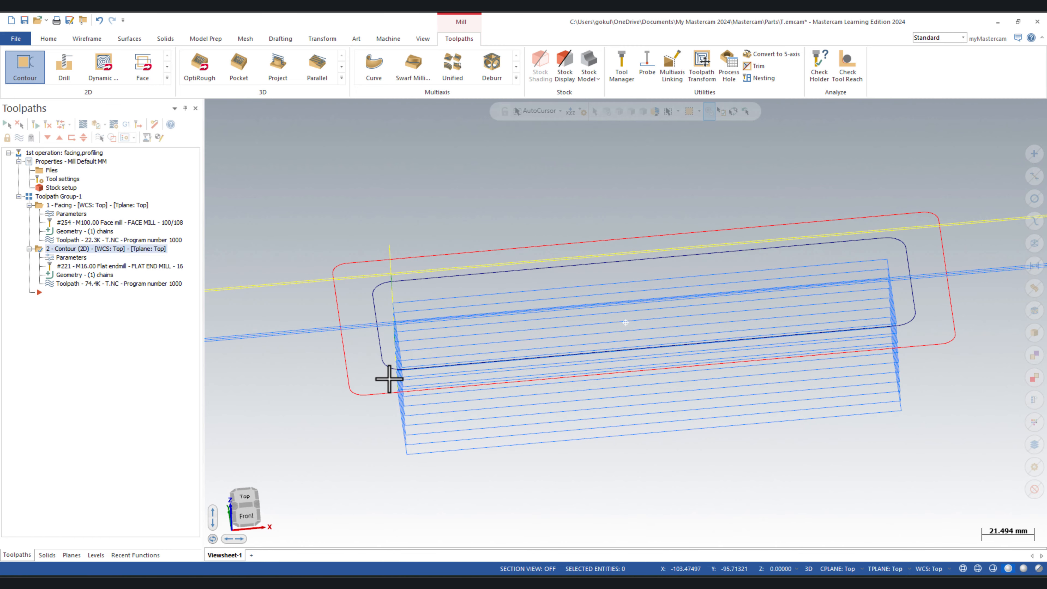
Backplot the contour operation and check its cycle time and path length information.
click(96, 125)
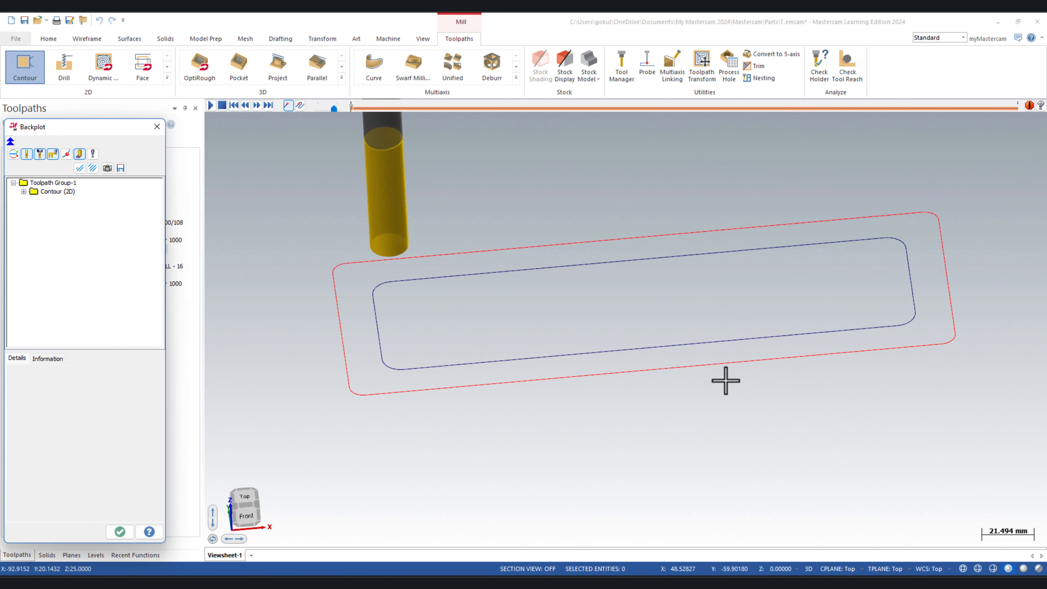
click(51, 192)
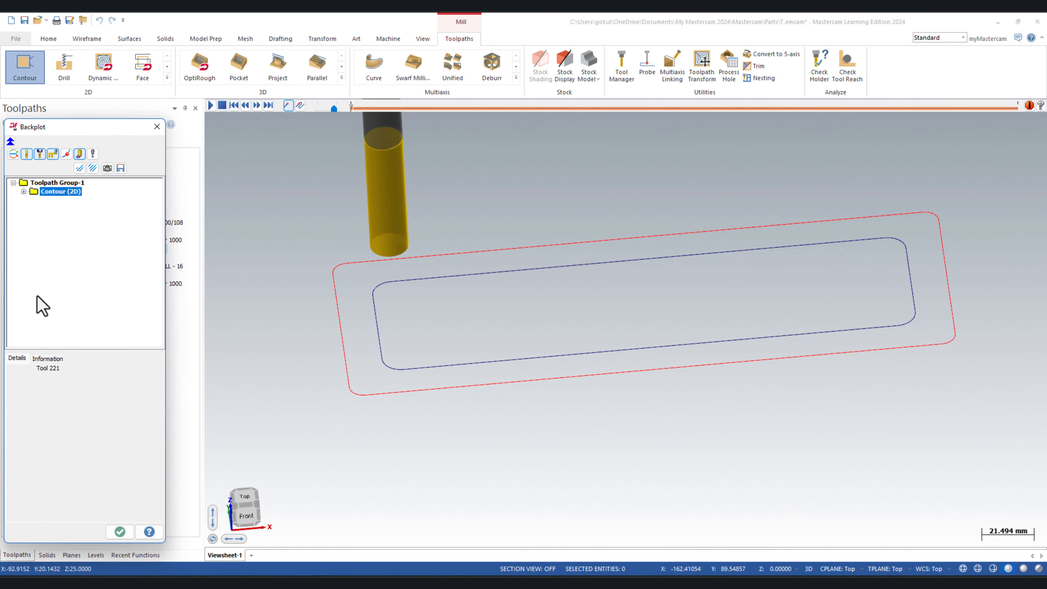
click(53, 358)
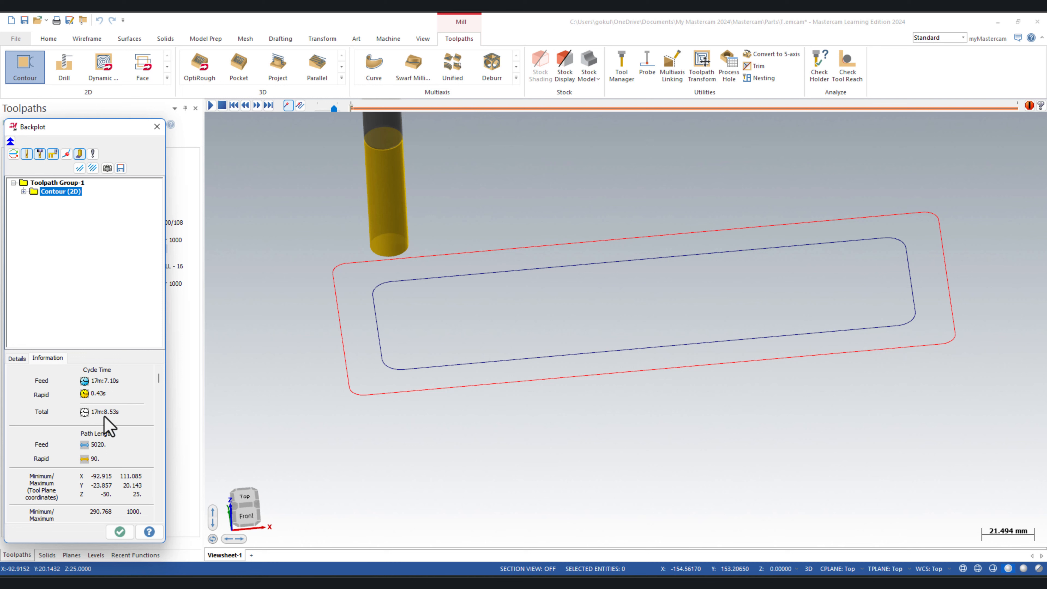
click(119, 532)
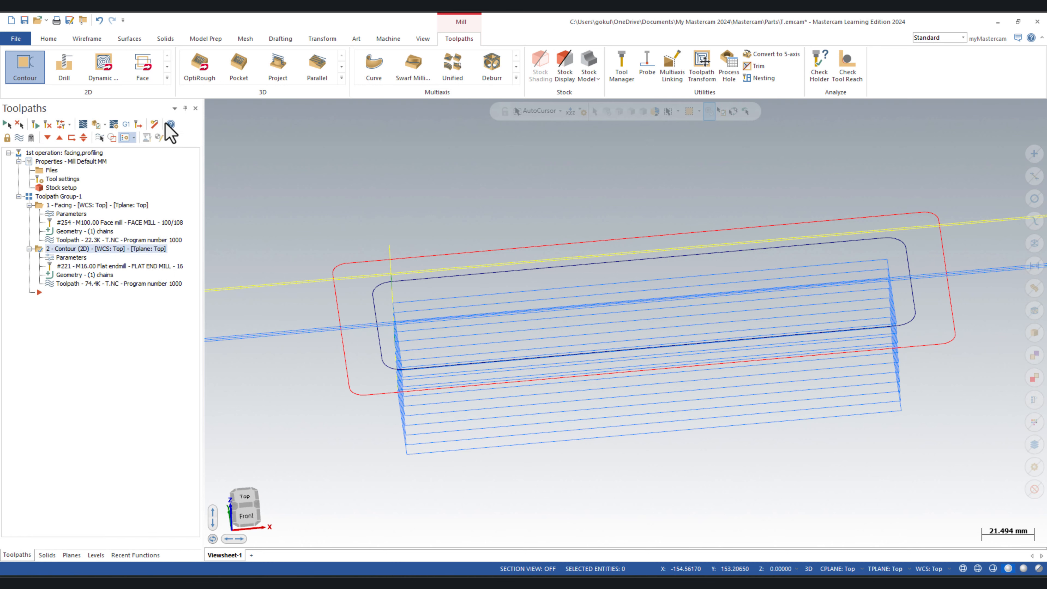
Play the contour backplot at a slightly reduced speed, inspect the cut from several angles and close the backplot.
click(82, 125)
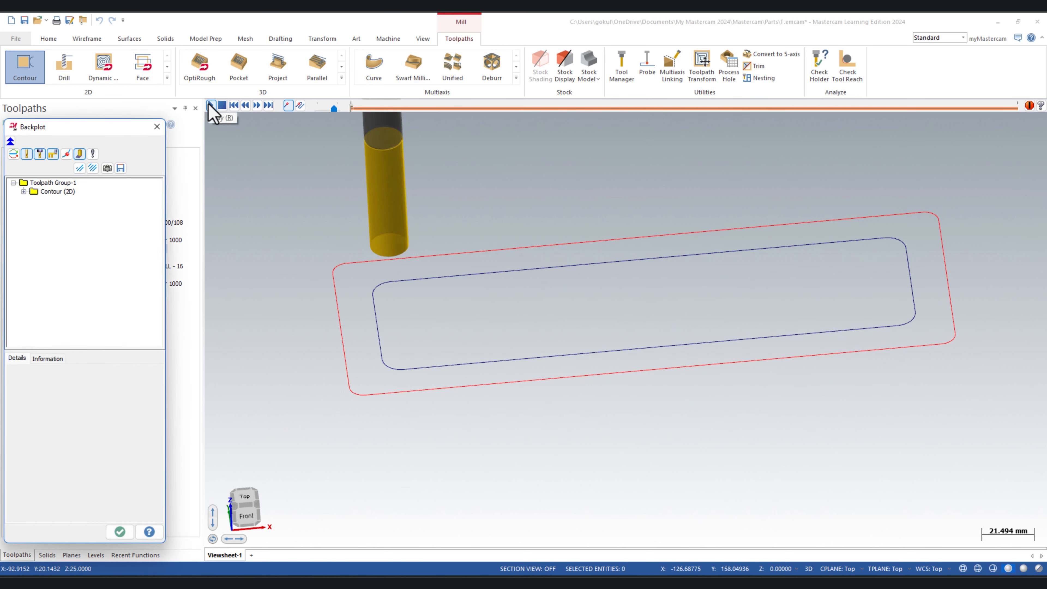
click(211, 105)
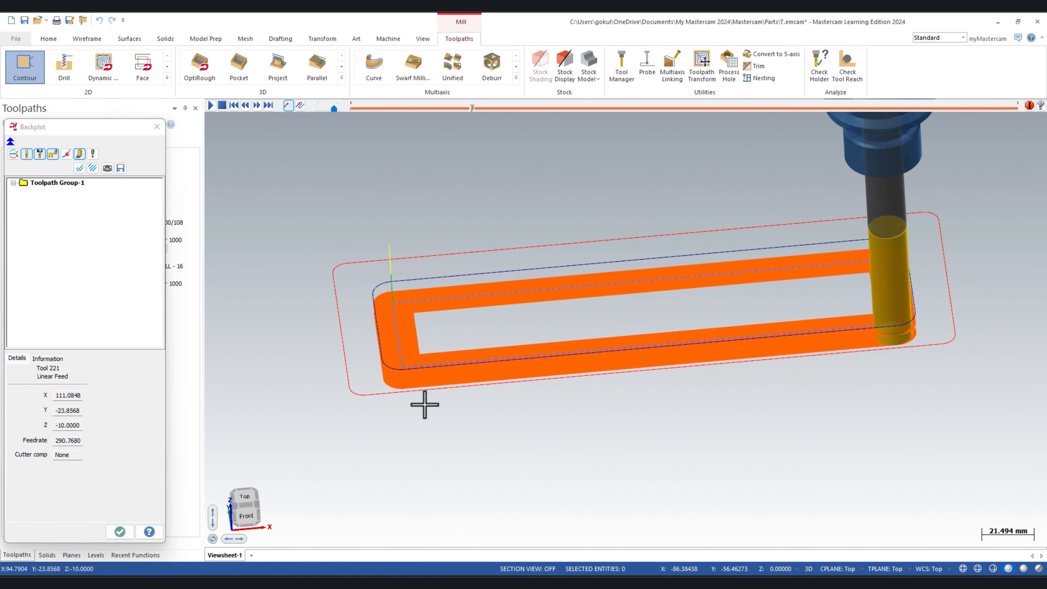
middle_drag(424, 405, 420, 466)
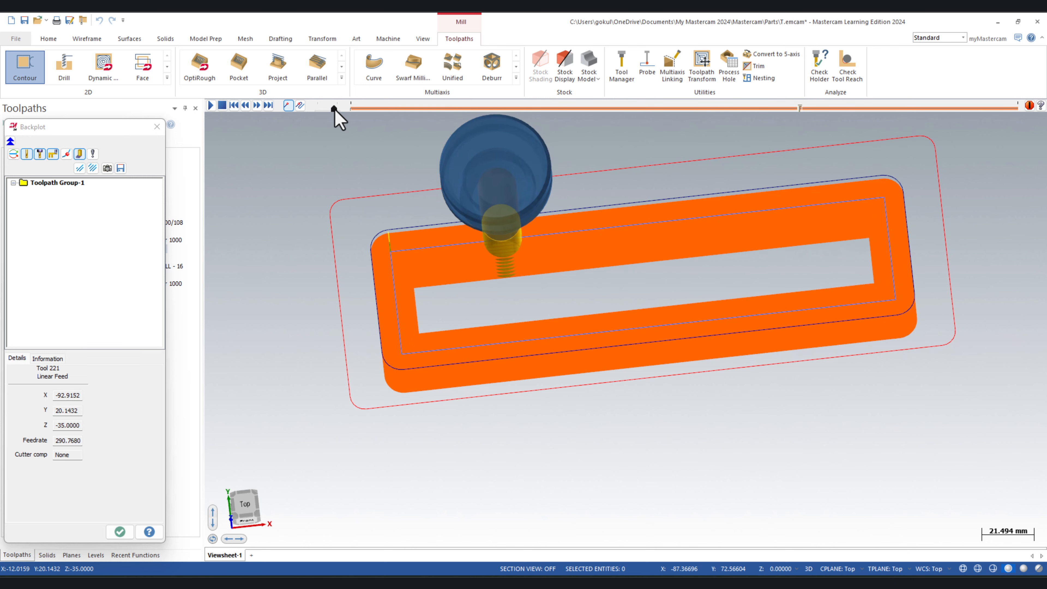
drag(334, 108, 331, 108)
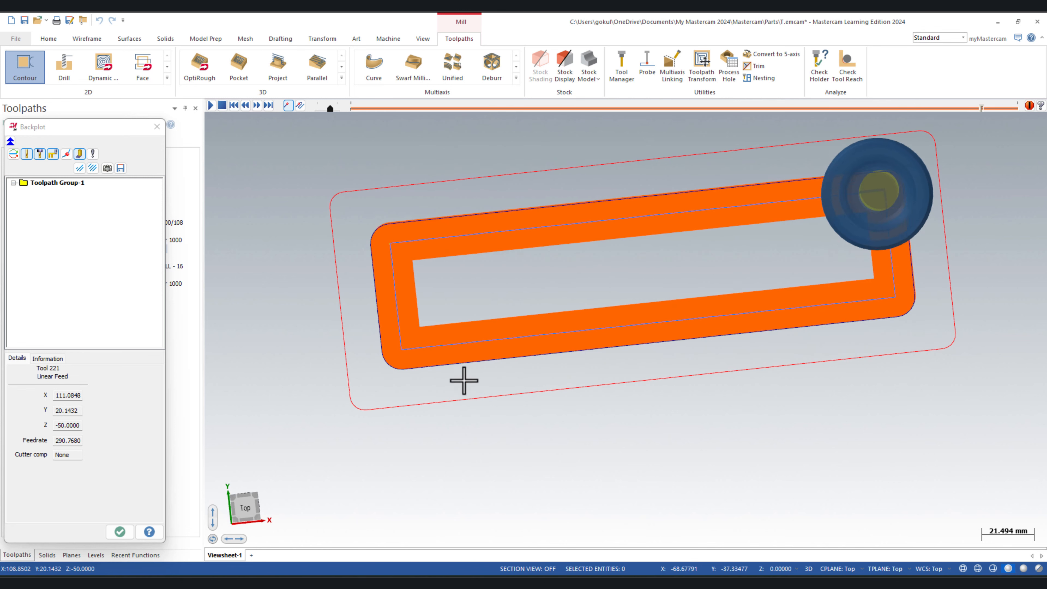
middle_drag(464, 380, 451, 332)
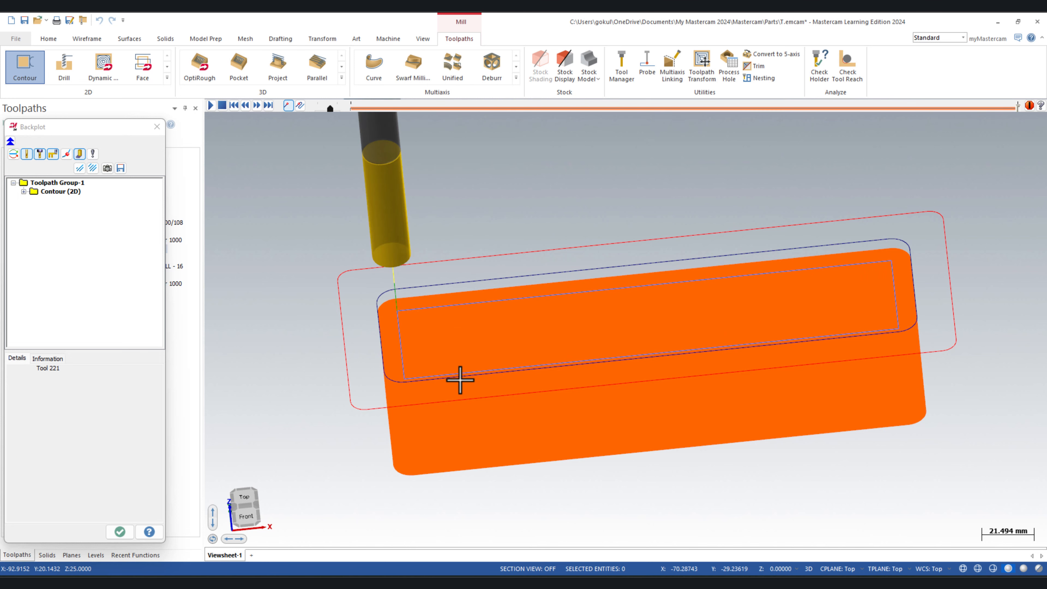
middle_drag(460, 380, 480, 494)
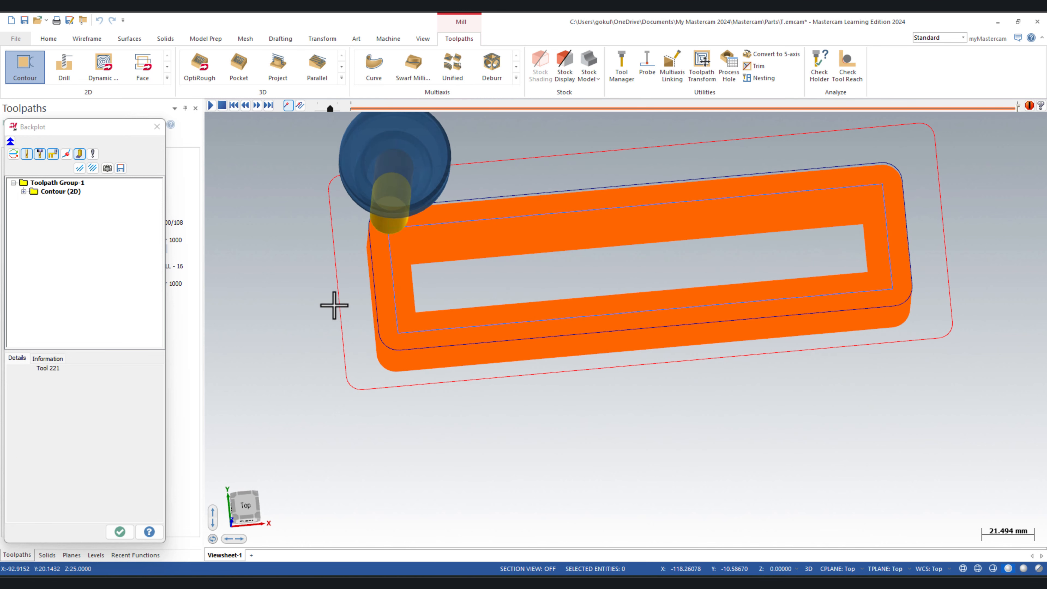
middle_drag(335, 305, 297, 292)
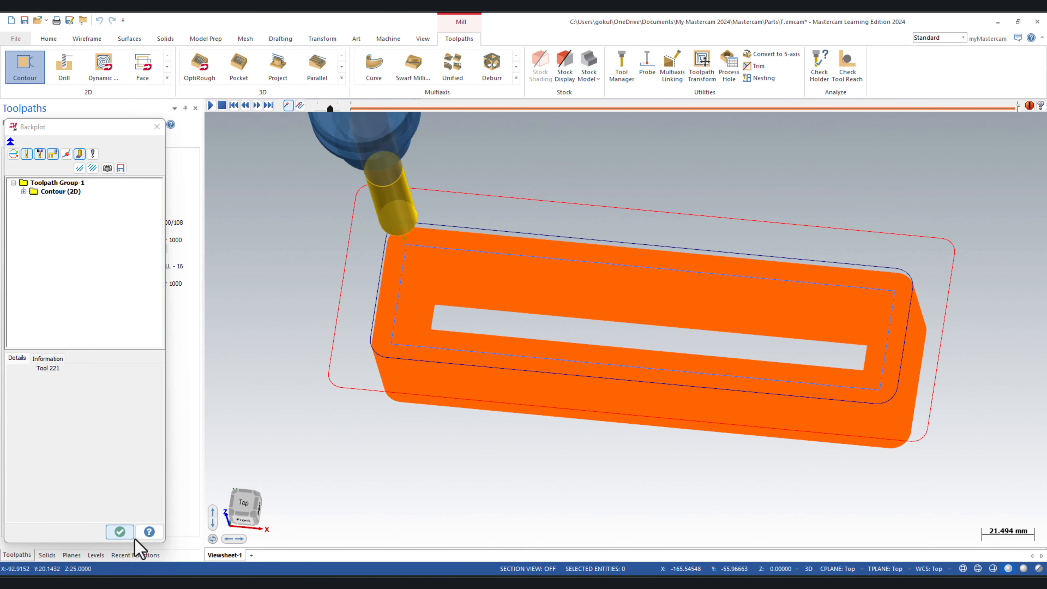
click(147, 532)
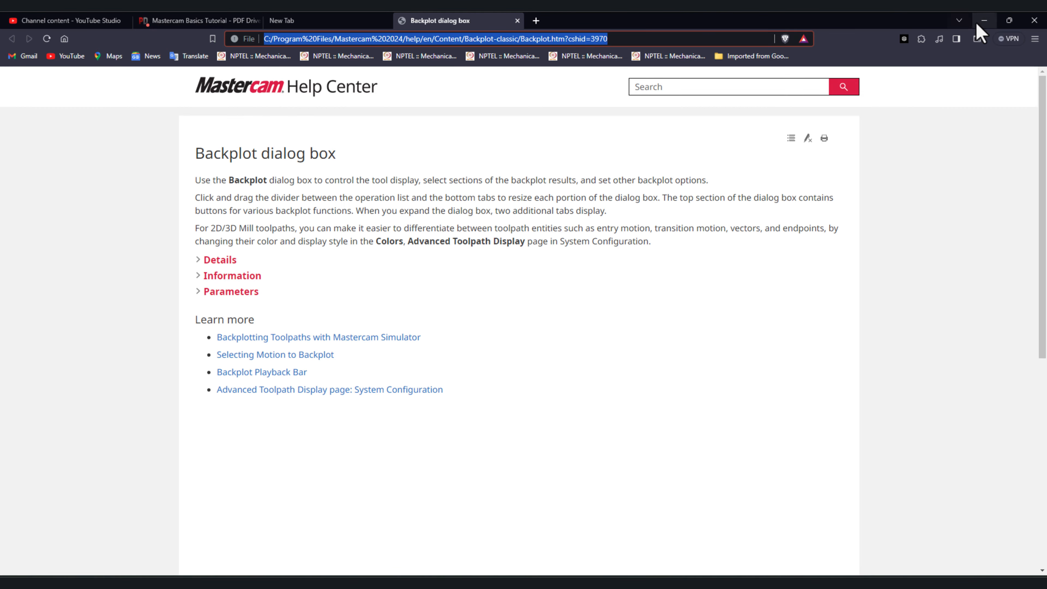
click(981, 22)
click(120, 533)
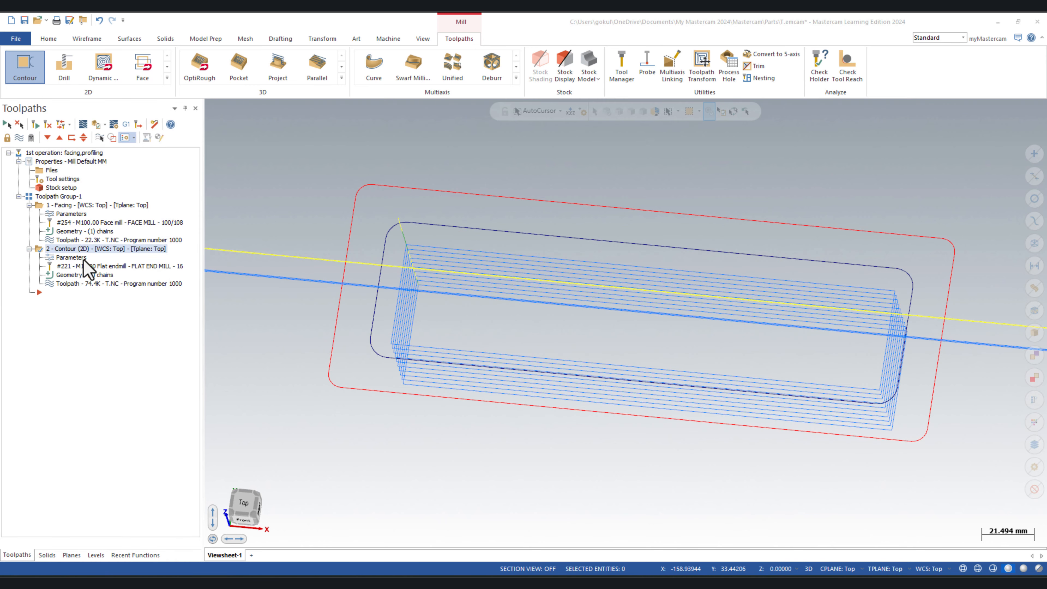
Open the contour's multi passes parameters and work out 65 ÷ 16 in the Windows Calculator.
click(84, 259)
click(150, 208)
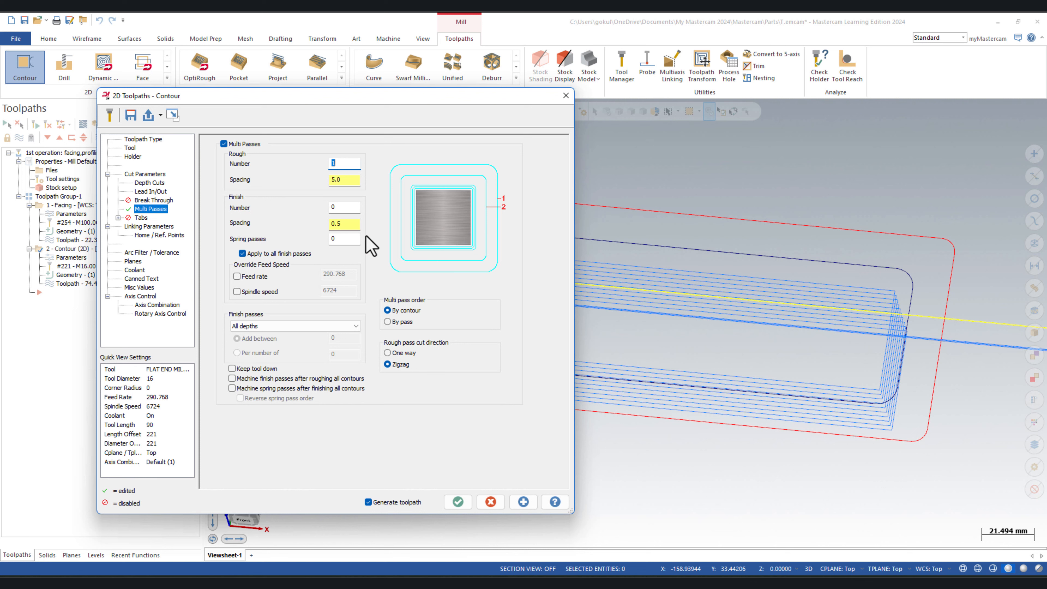
key(super+r)
text(ca)
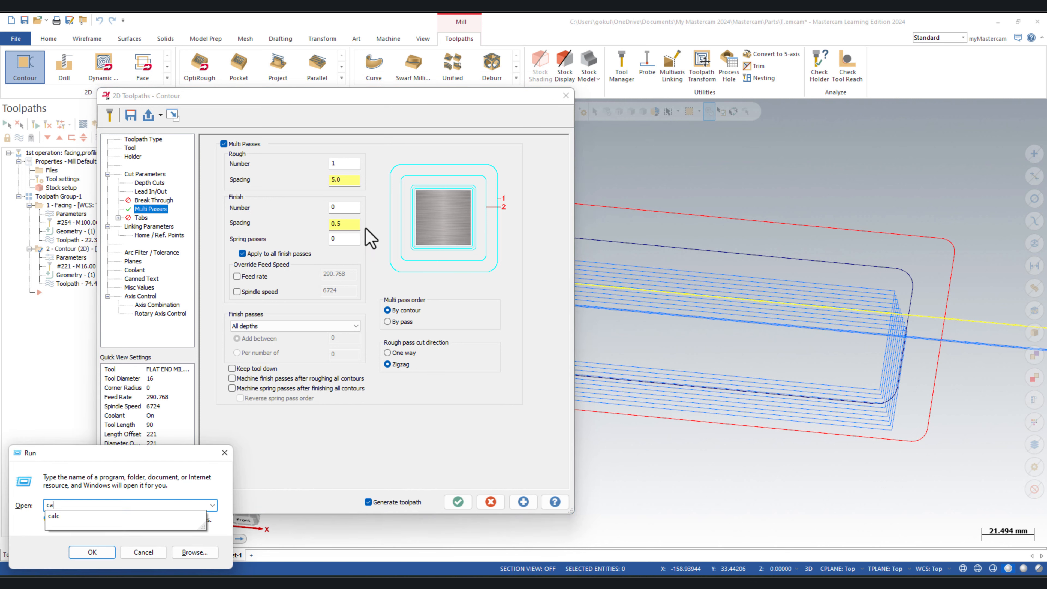
text(lc)
key(Return)
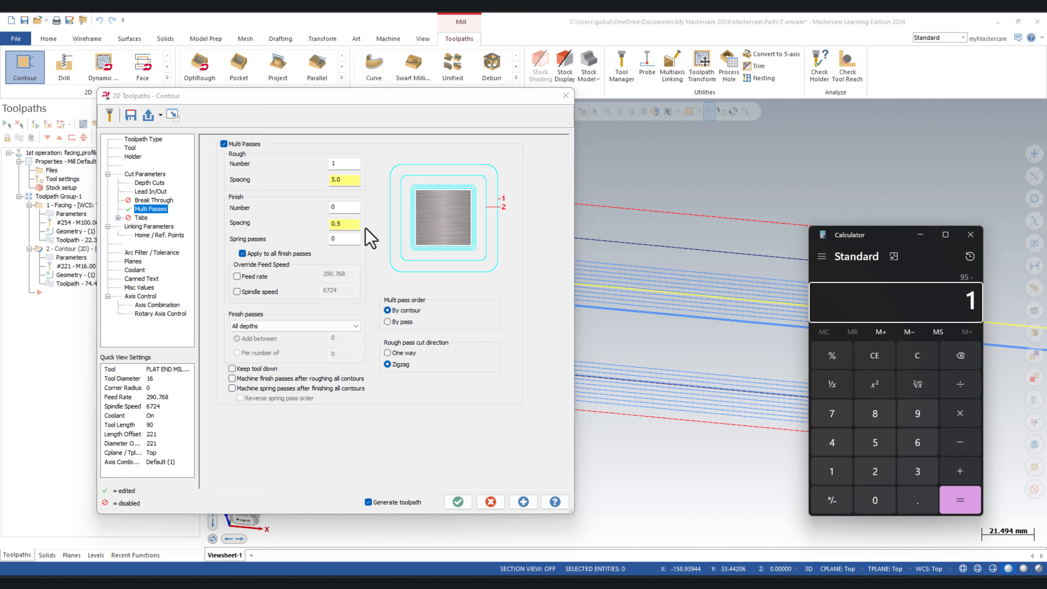
key(asterisk)
text(15)
key(Return)
text(16)
key(Return)
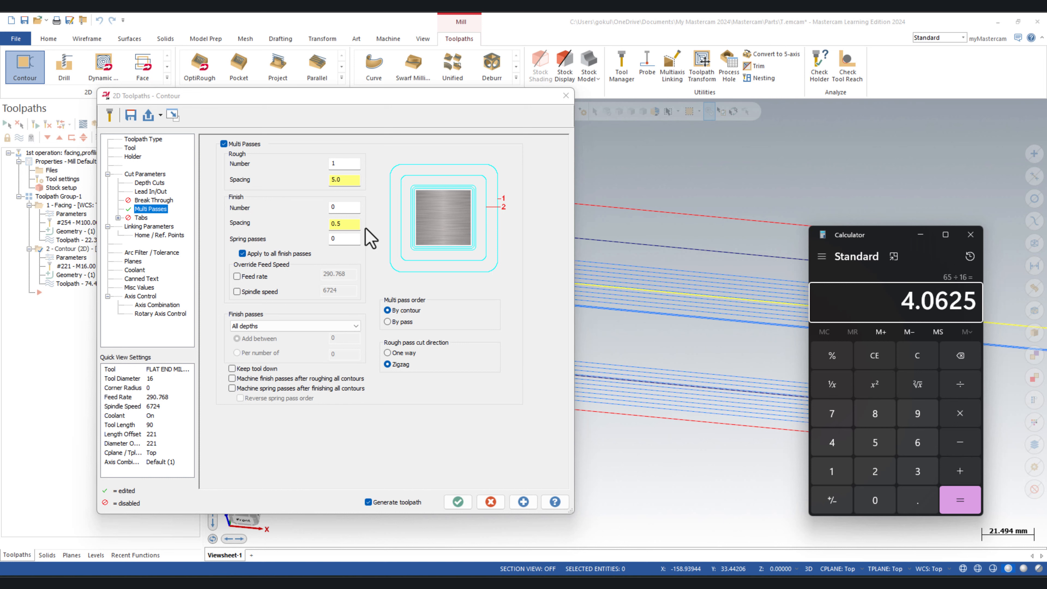
Set the contour's multi passes to 4 rough passes and 1 finish pass, and accept the parameters.
double_click(341, 163)
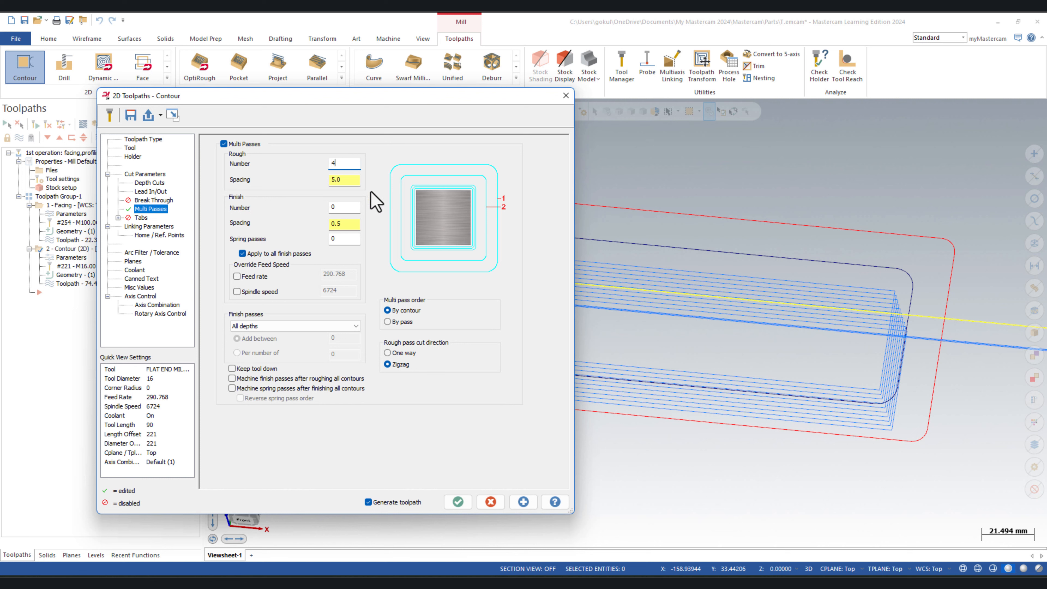
double_click(350, 181)
double_click(335, 207)
text(1)
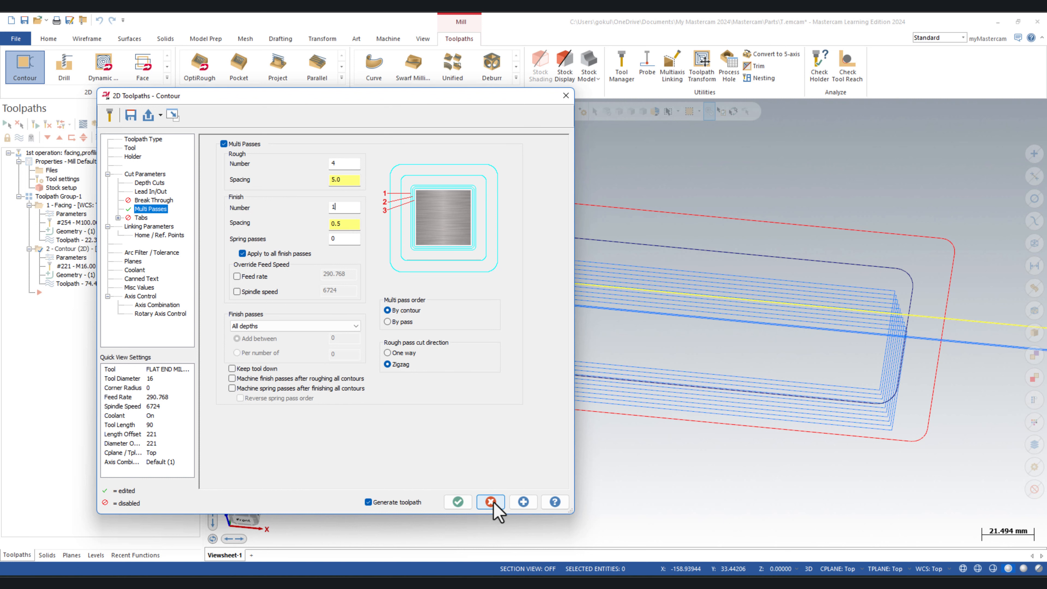
click(458, 502)
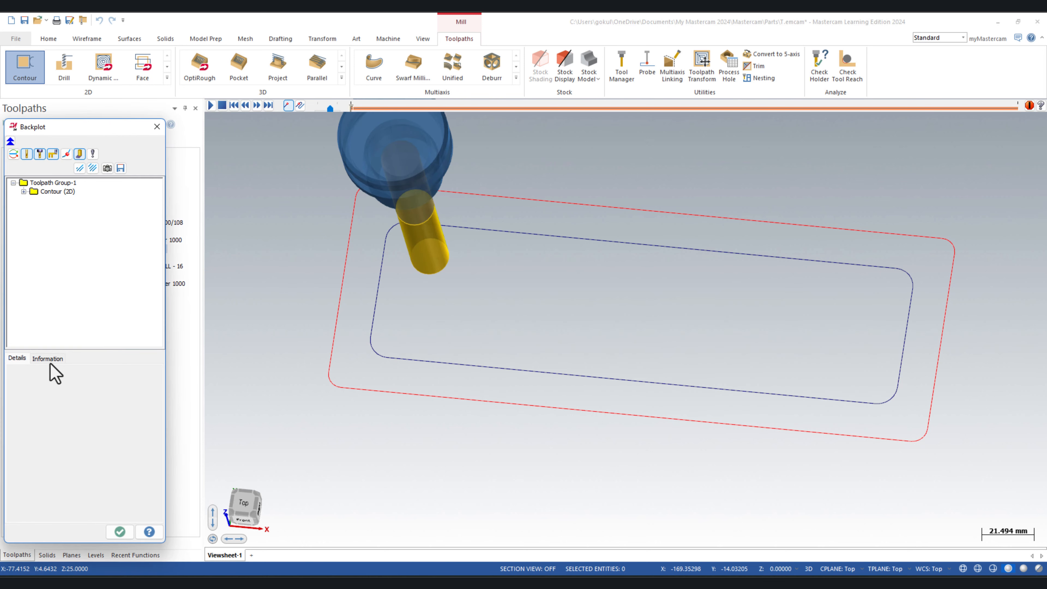
Check the updated contour's cycle time, play its backplot in the isometric reverse view, and close the backplot.
click(49, 360)
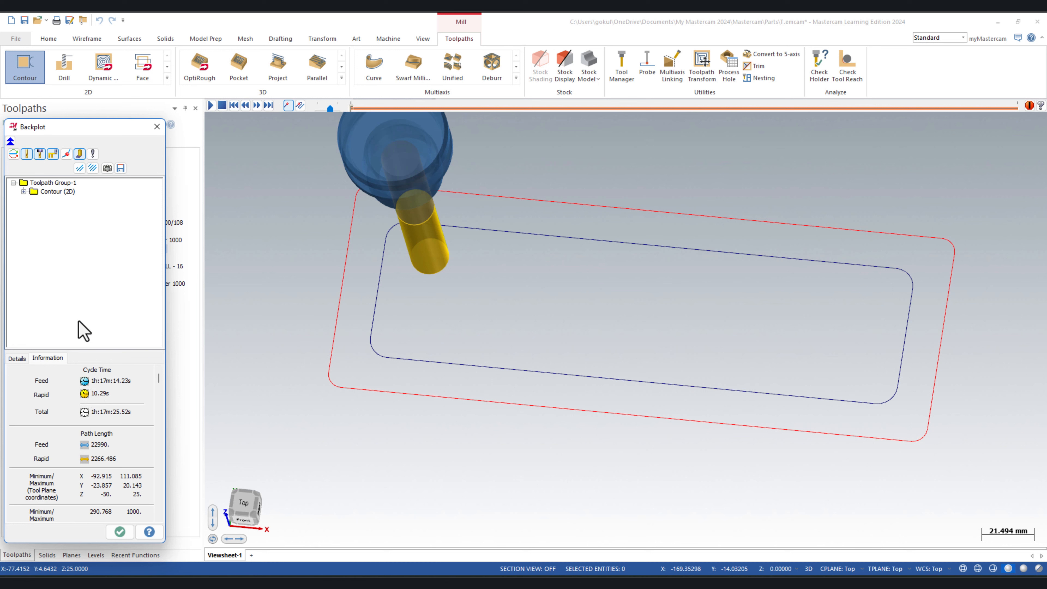
click(210, 106)
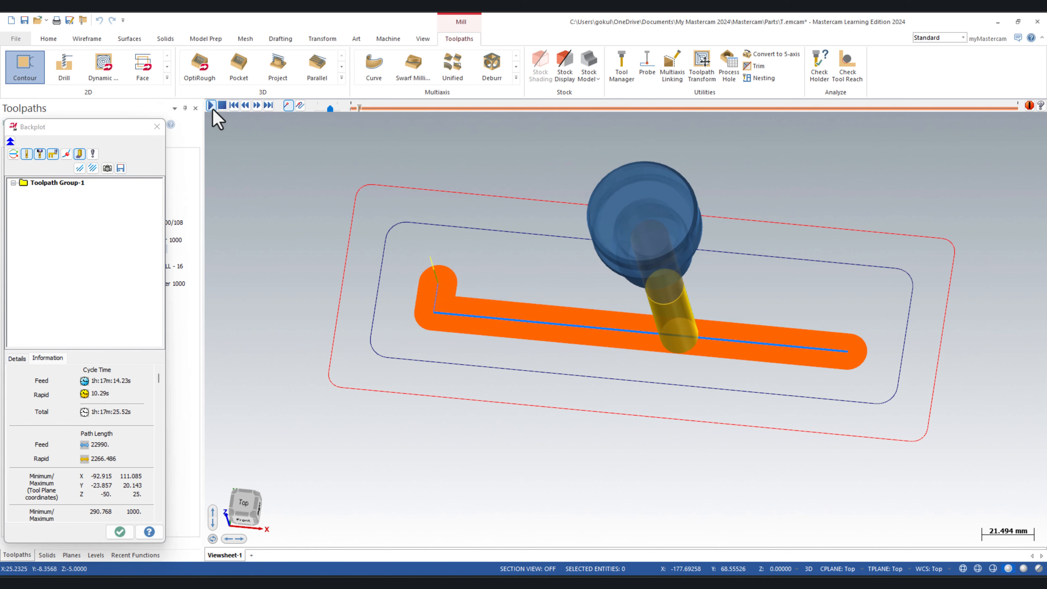
middle_drag(515, 357, 533, 341)
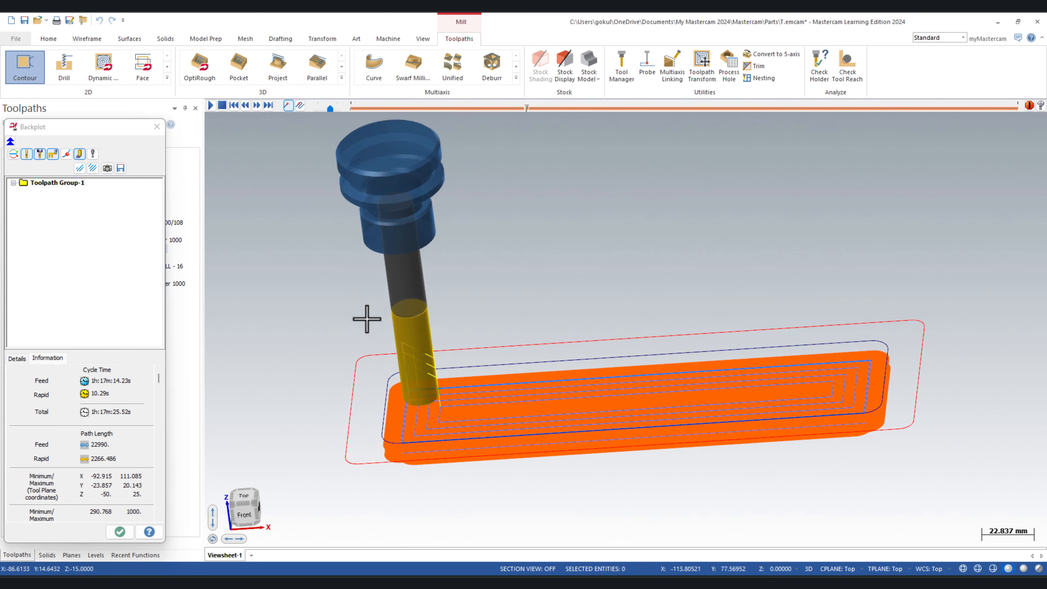
click(234, 508)
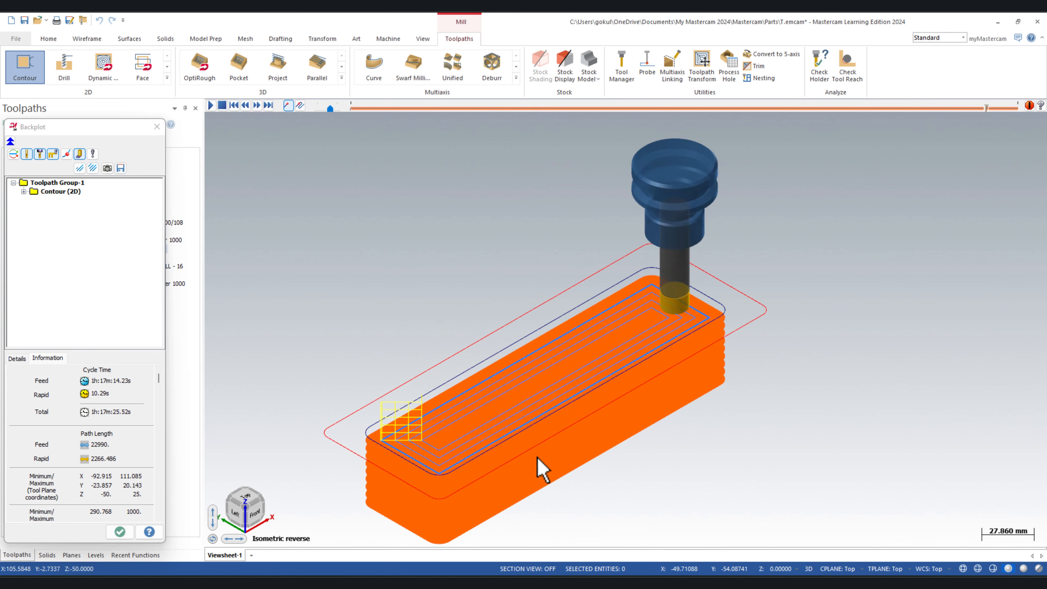
scroll(545, 465, up, 2)
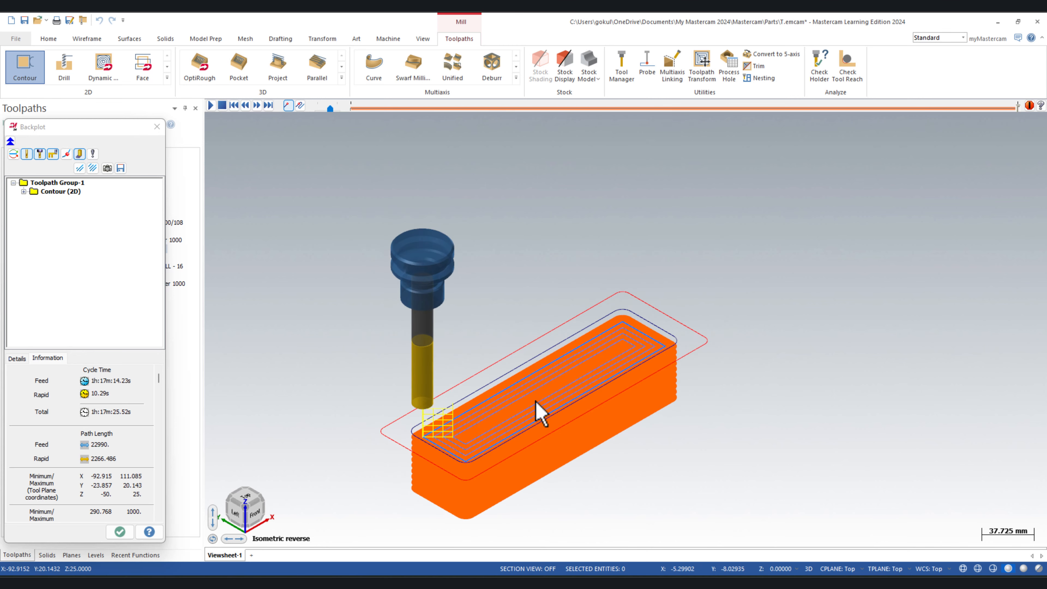
click(119, 532)
middle_drag(433, 398, 371, 398)
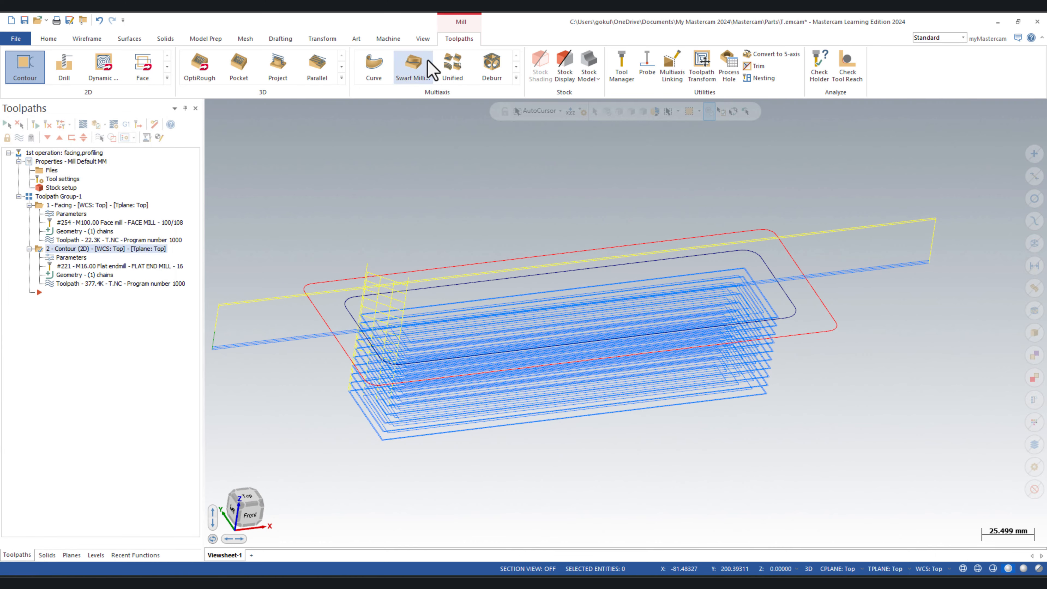
Try to generate an NC file from the selected contour operation.
click(431, 40)
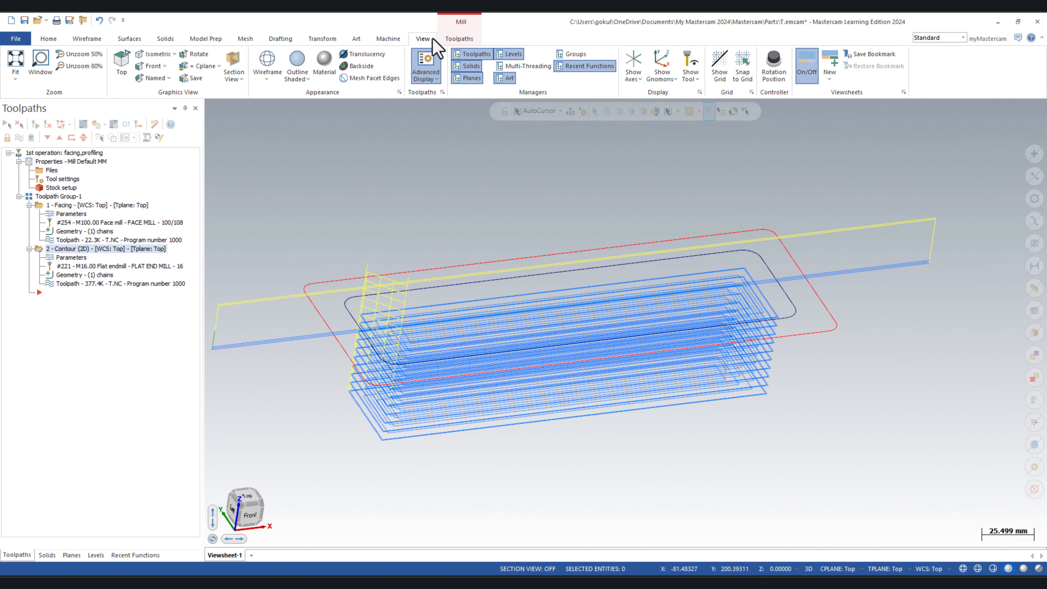
click(388, 38)
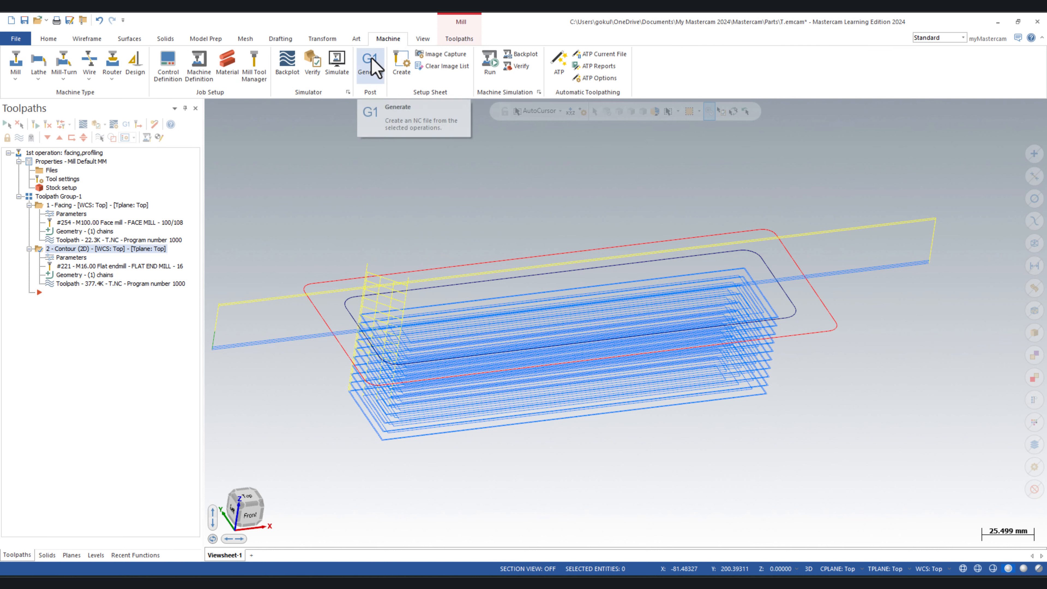
click(377, 65)
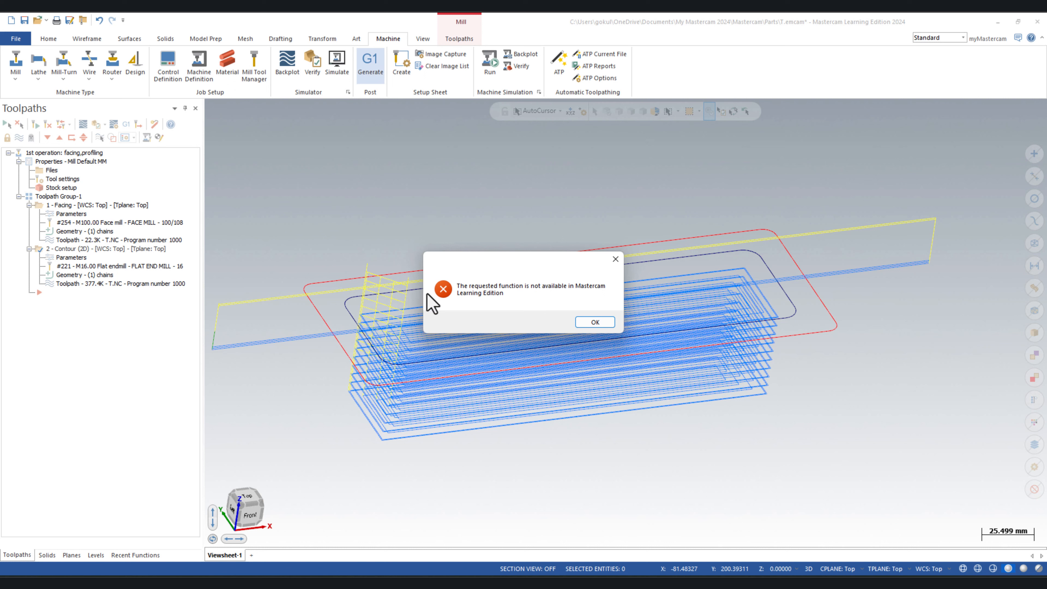
click(593, 323)
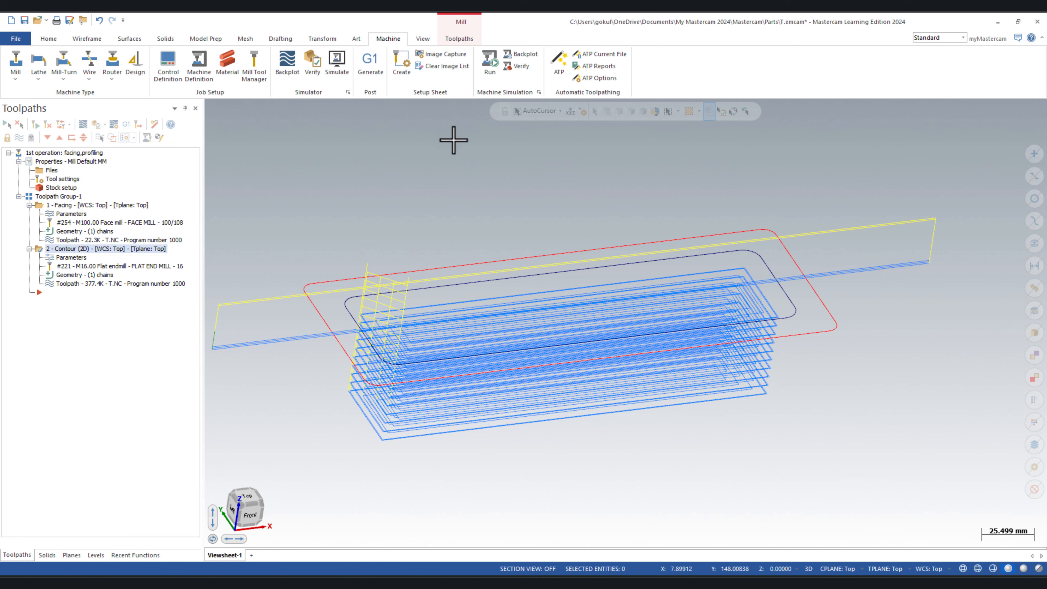
Start a setup sheet for the contour operation with project "1st 2d project", the customer and programmer names, and drawing 10001.
mouse_move(453, 141)
middle_down()
mouse_move(402, 356)
mouse_move(409, 278)
mouse_move(440, 291)
mouse_move(435, 302)
middle_up()
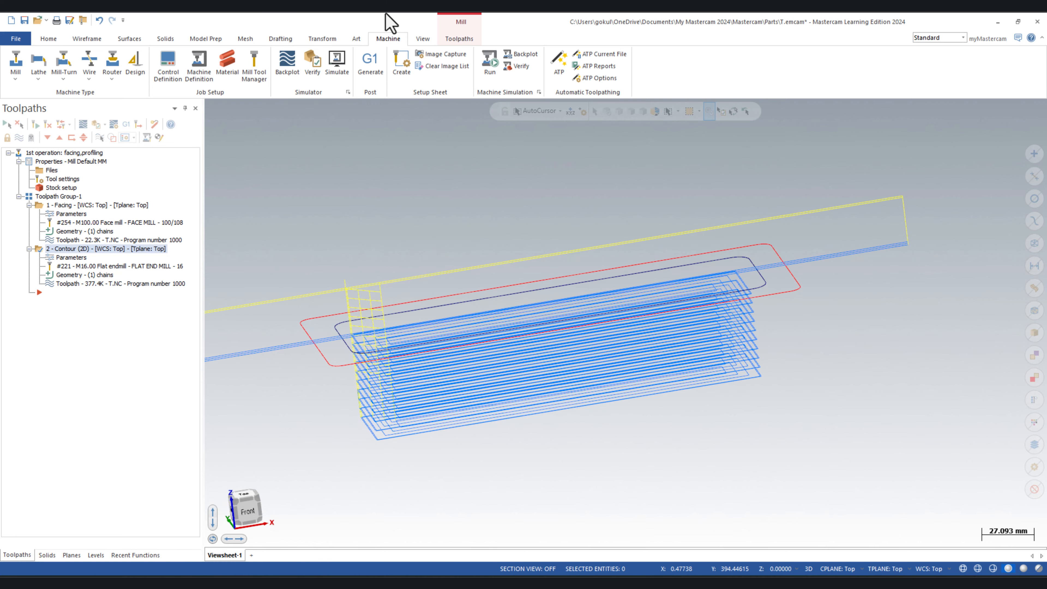
click(402, 69)
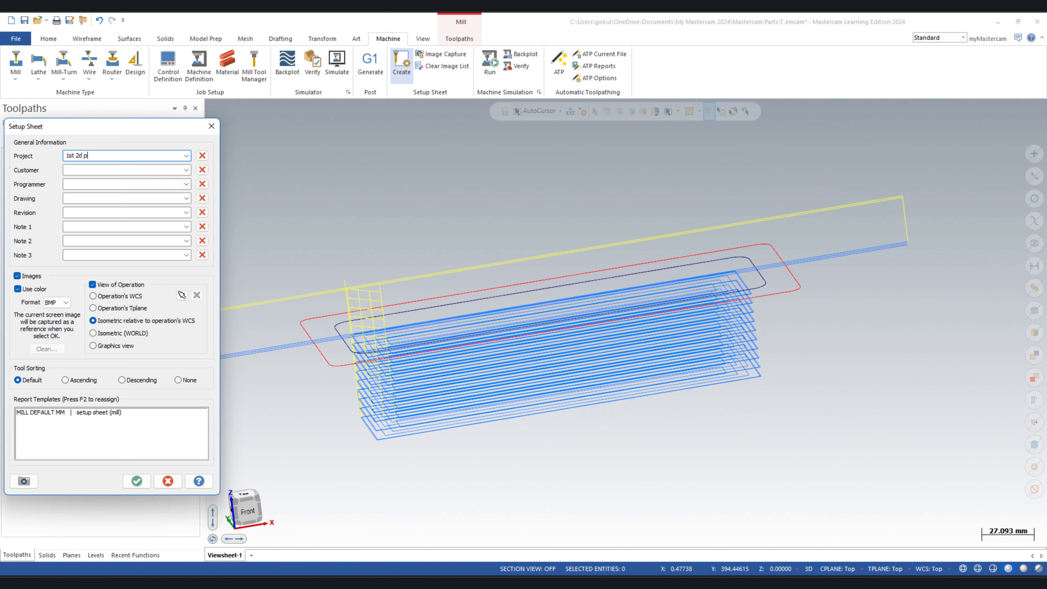
key(Tab)
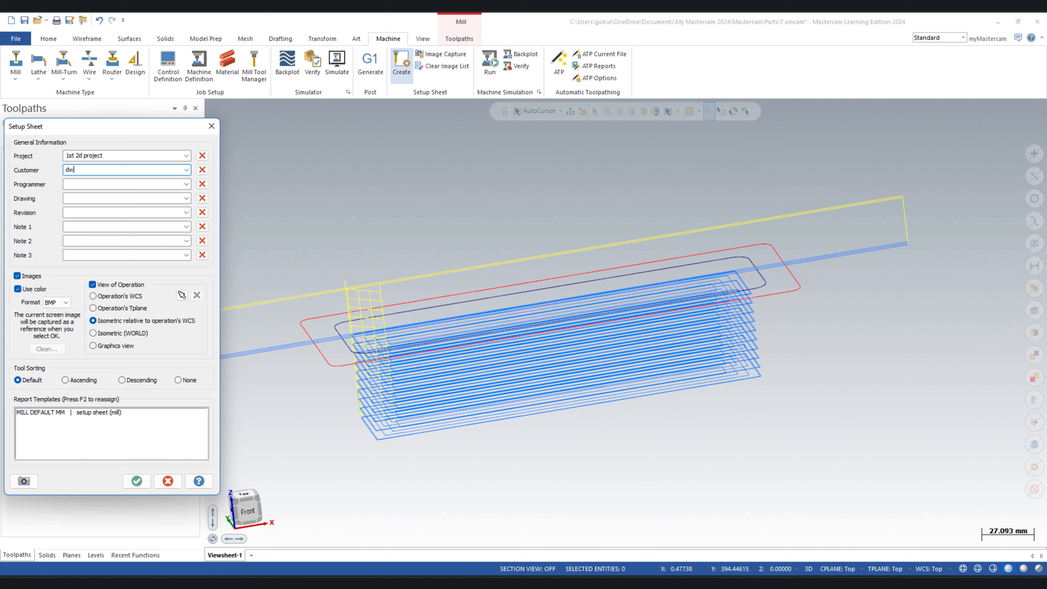
key(Tab)
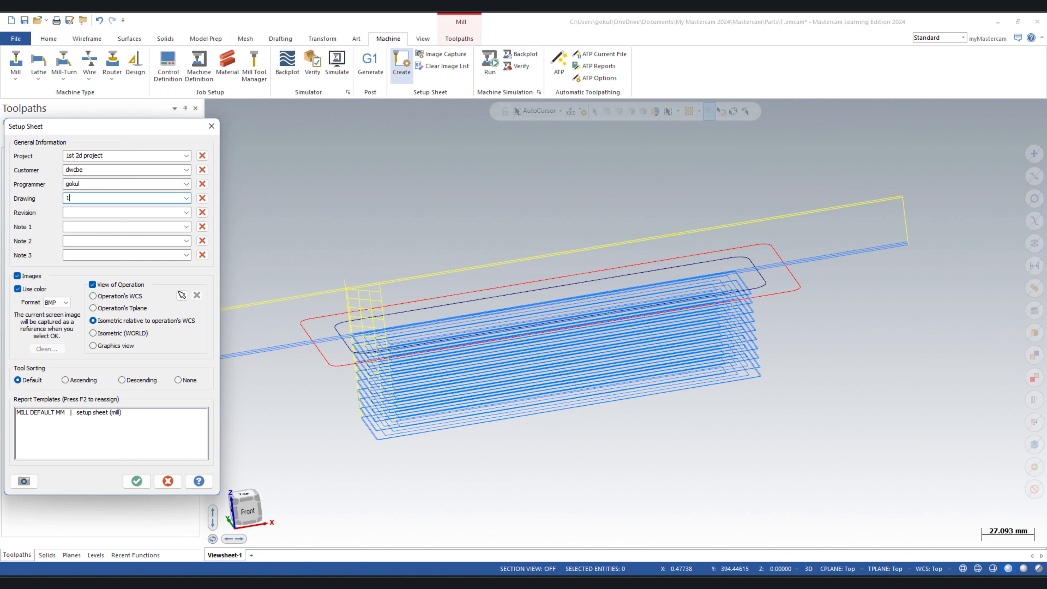
Set the setup sheet's revision to 00 and Note 1 to "offset corner", and generate the report.
click(66, 212)
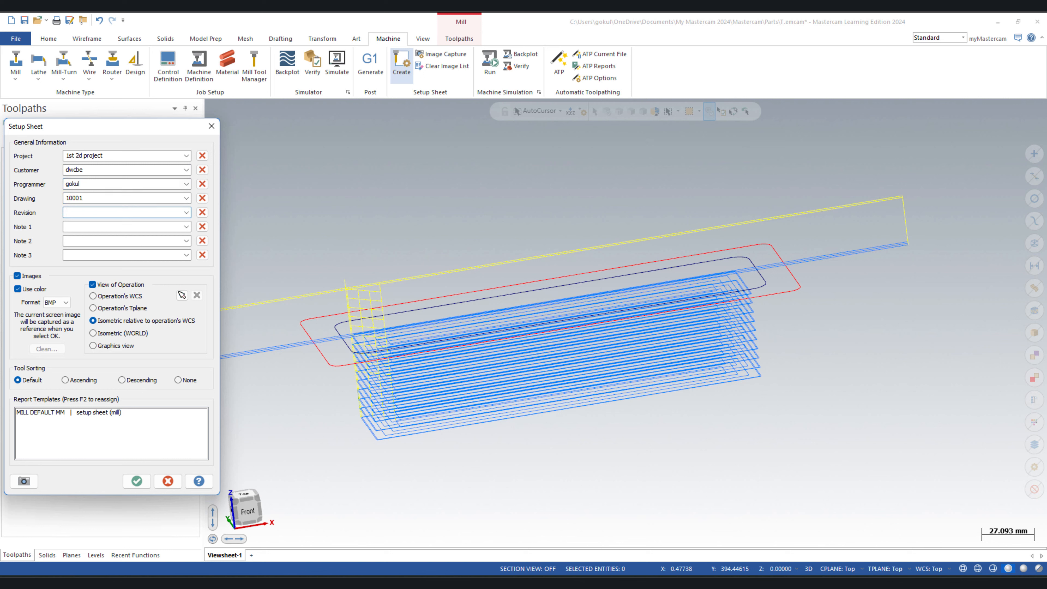
key(Tab)
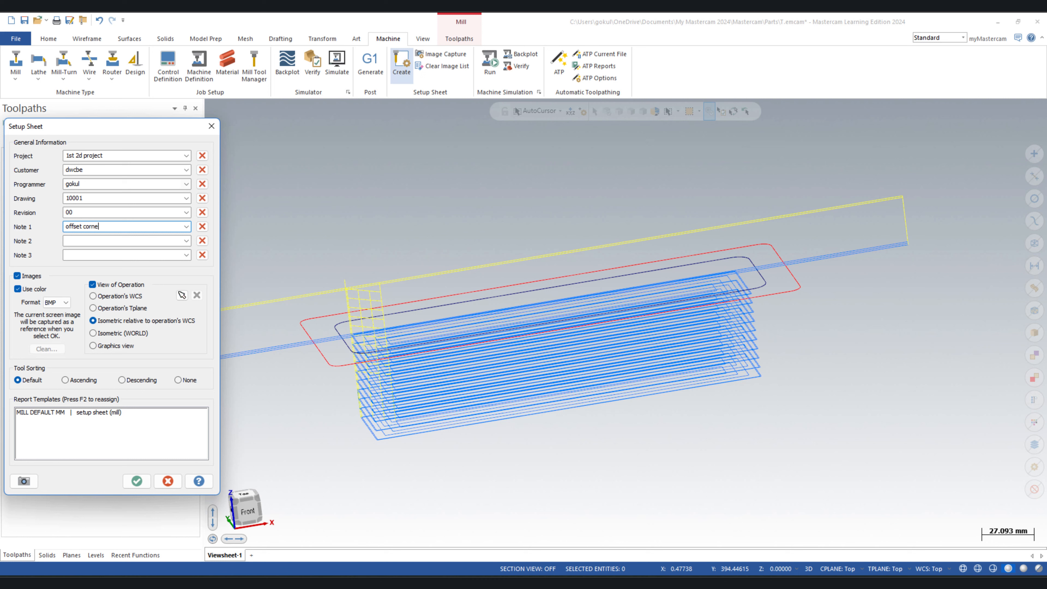
key(Tab)
key(Tab)
key(Tab)
key(Tab)
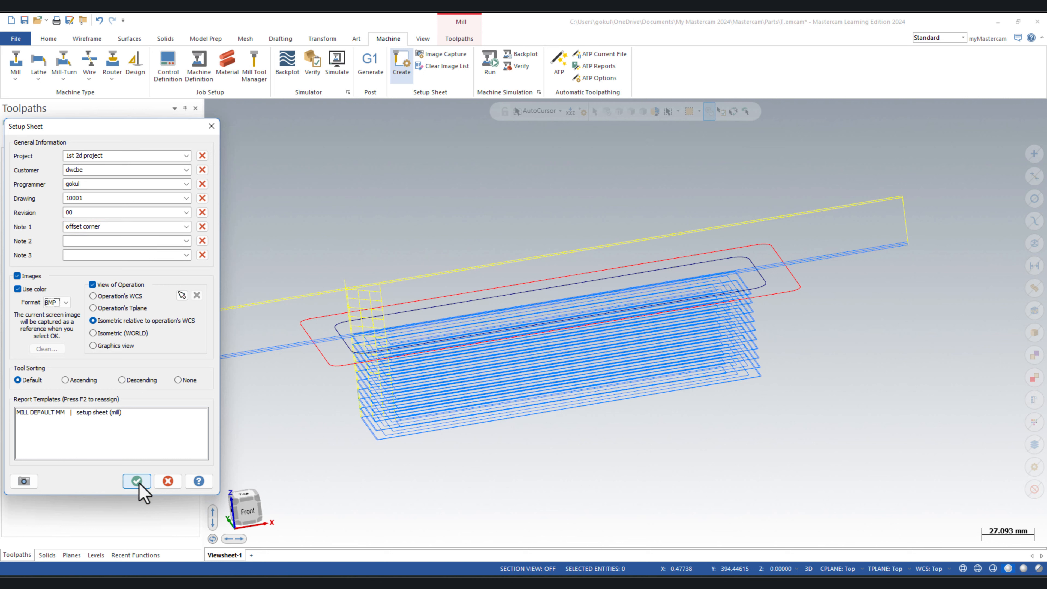
click(137, 481)
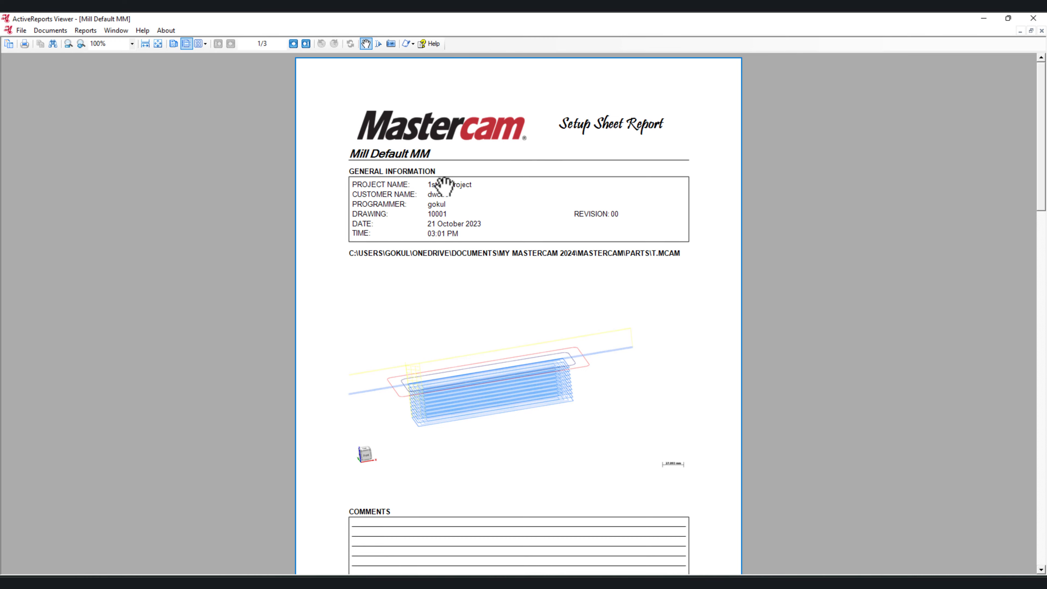
Review the contour setup sheet report's general information, cycle time, operation parameters, tool list and work offsets, and close the report.
scroll(639, 268, down, 5)
scroll(580, 305, up, 5)
scroll(523, 330, down, 2)
scroll(529, 337, down, 3)
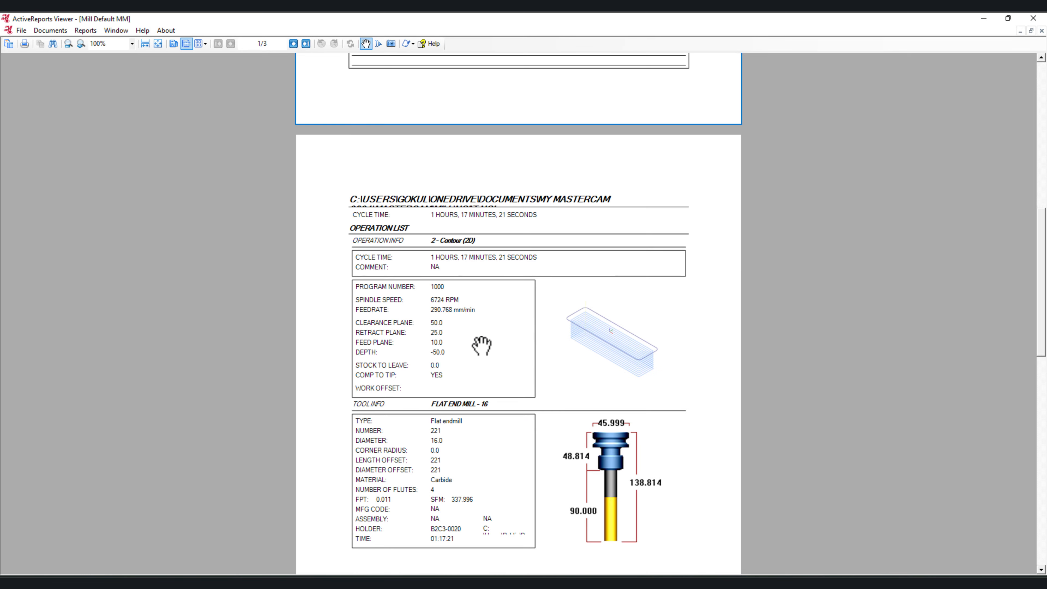
scroll(479, 344, down, 2)
scroll(613, 337, up, 6)
scroll(591, 355, down, 6)
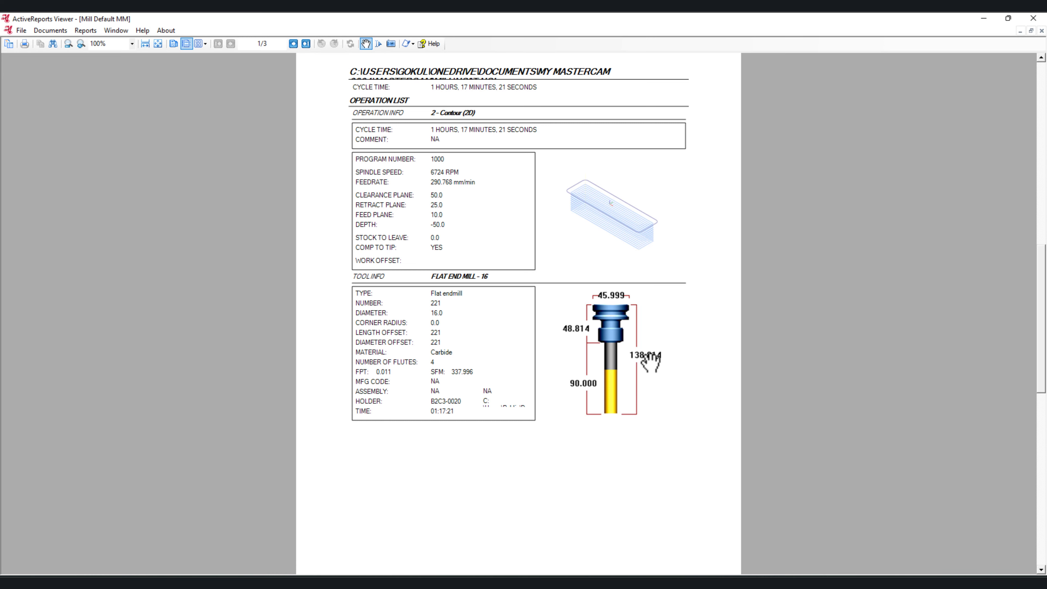
scroll(651, 362, down, 10)
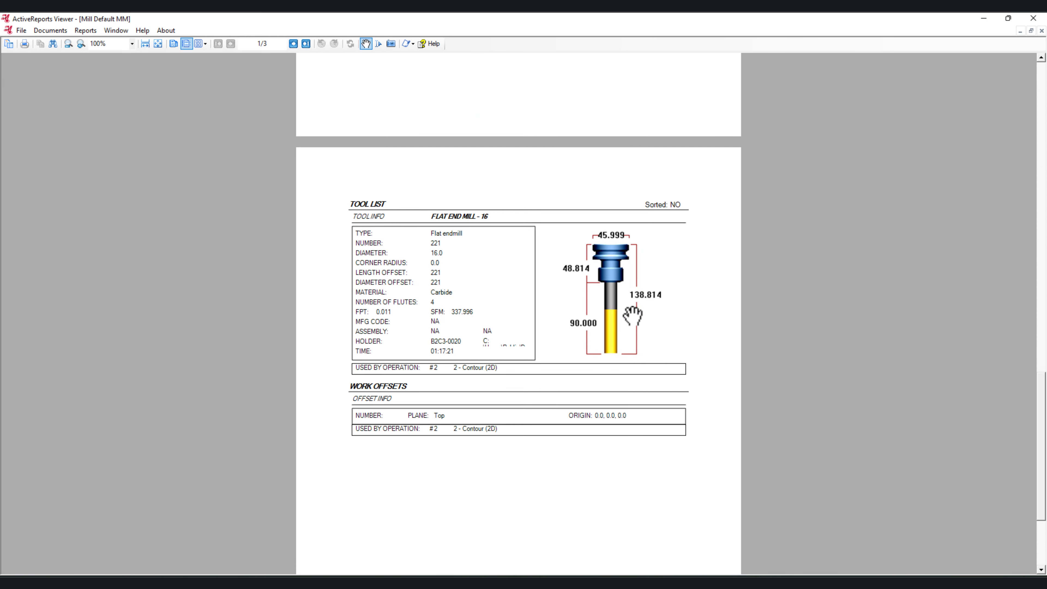
scroll(633, 317, down, 7)
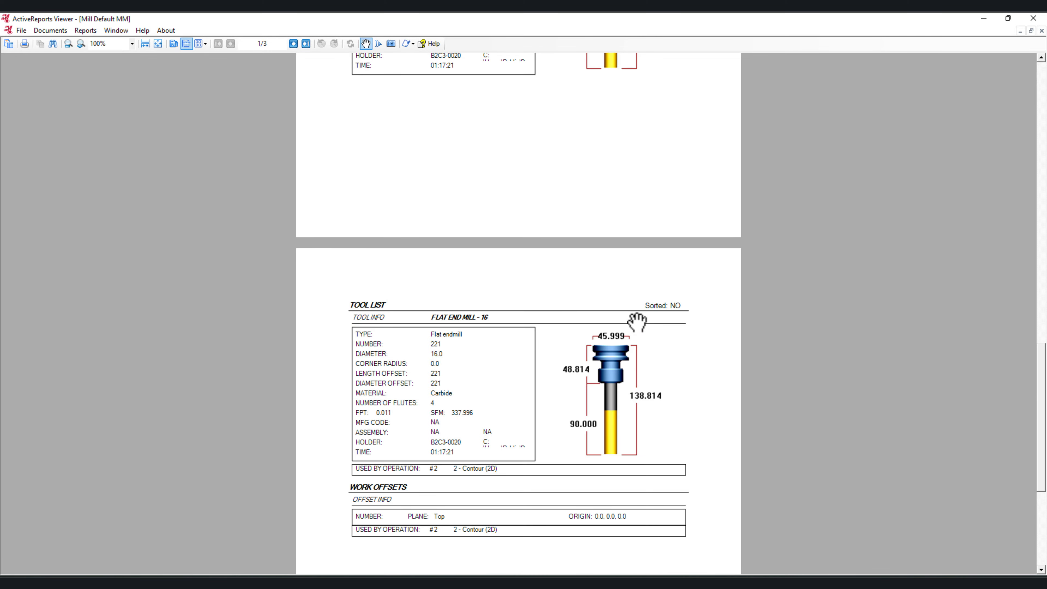
scroll(638, 322, up, 7)
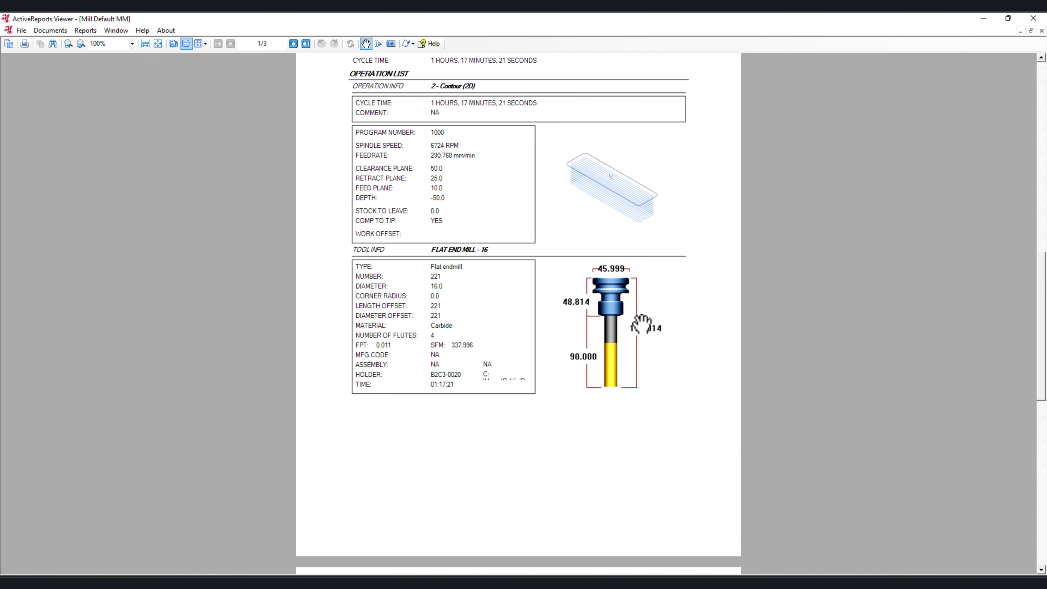
scroll(643, 324, up, 6)
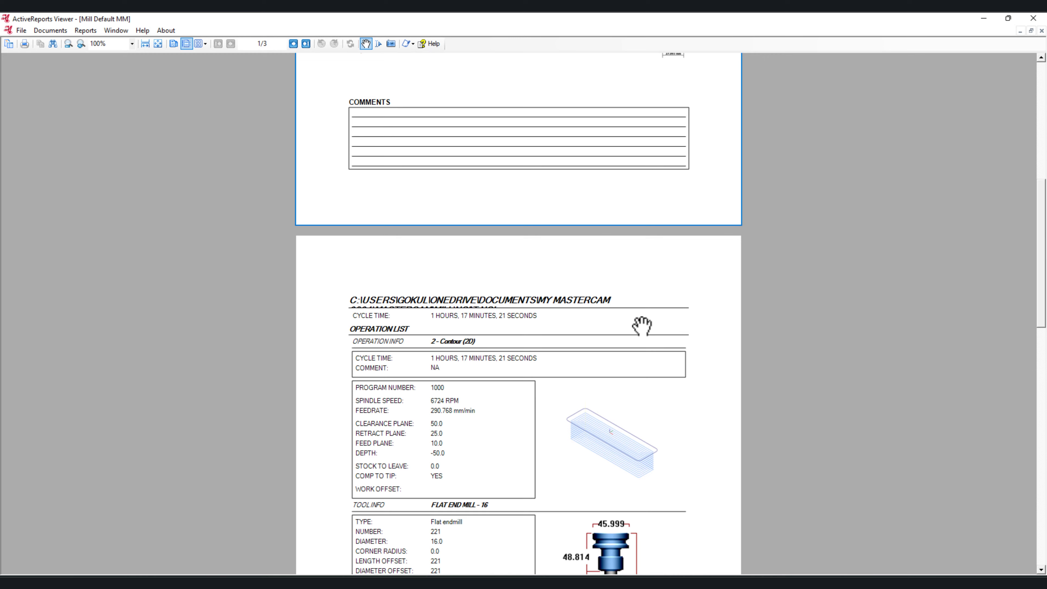
scroll(642, 326, up, 9)
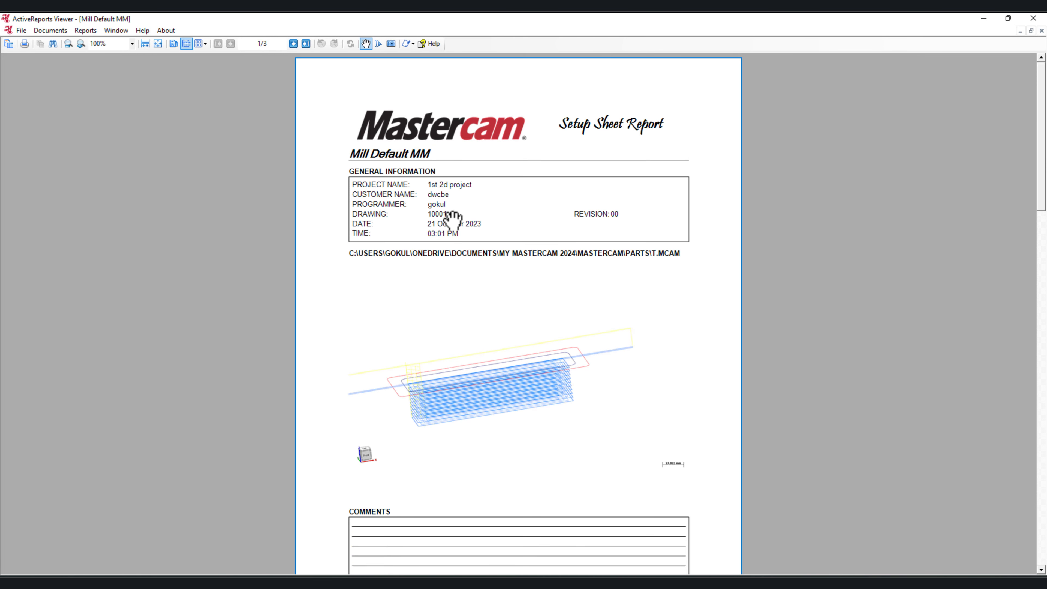
scroll(452, 218, down, 7)
scroll(454, 222, down, 1)
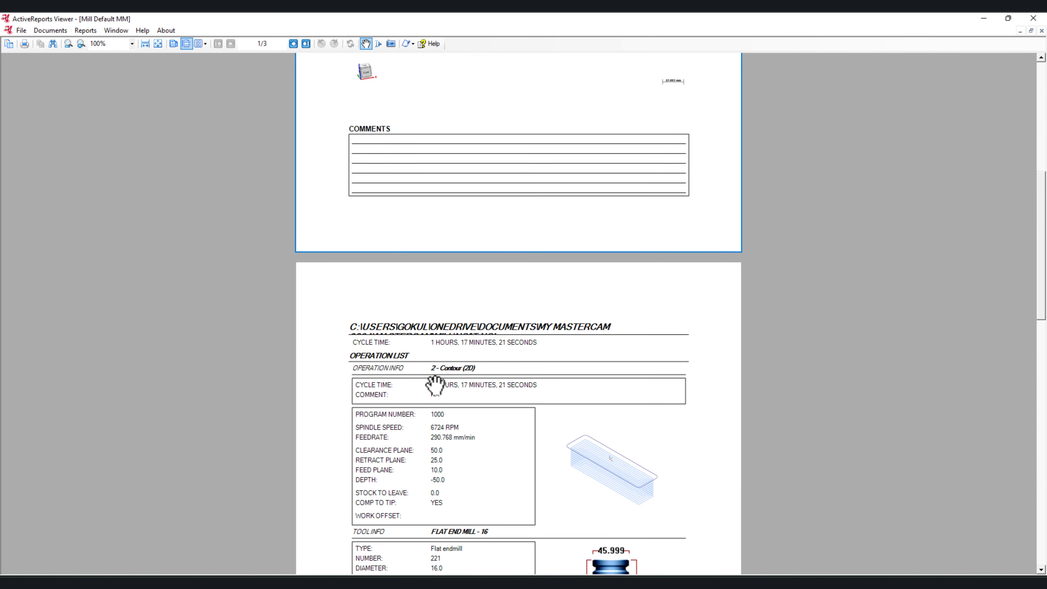
scroll(536, 403, down, 5)
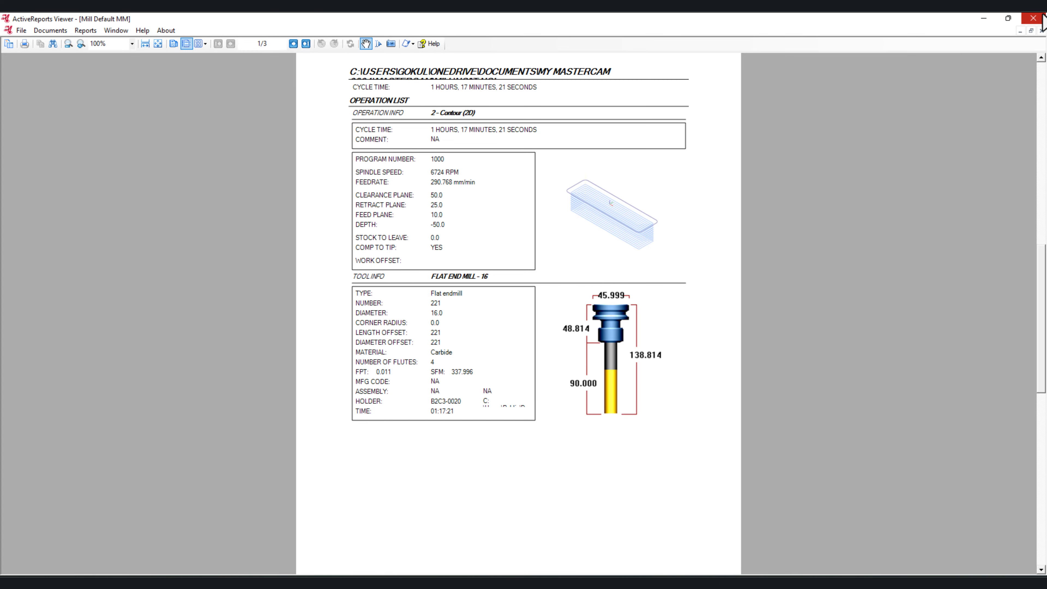
click(1036, 18)
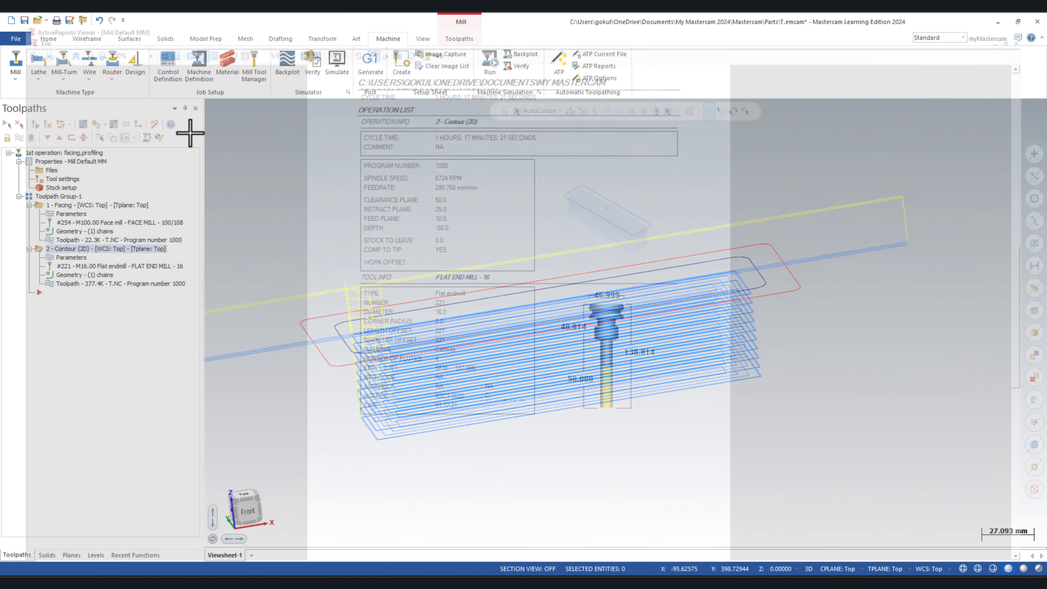
Generate a setup sheet report for the whole Toolpath Group-1, keeping the general information already entered.
click(42, 198)
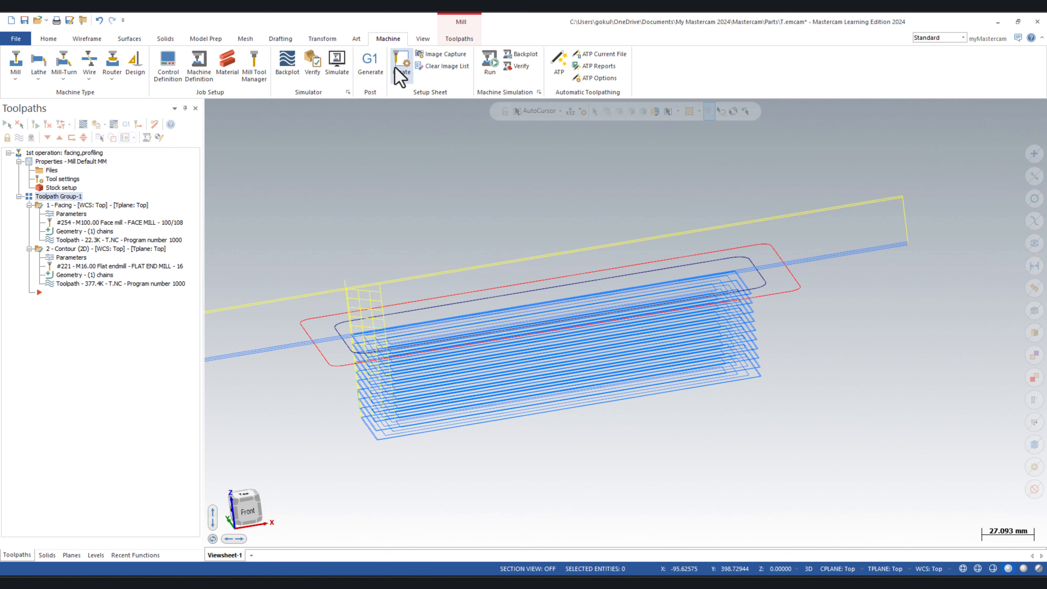
click(407, 70)
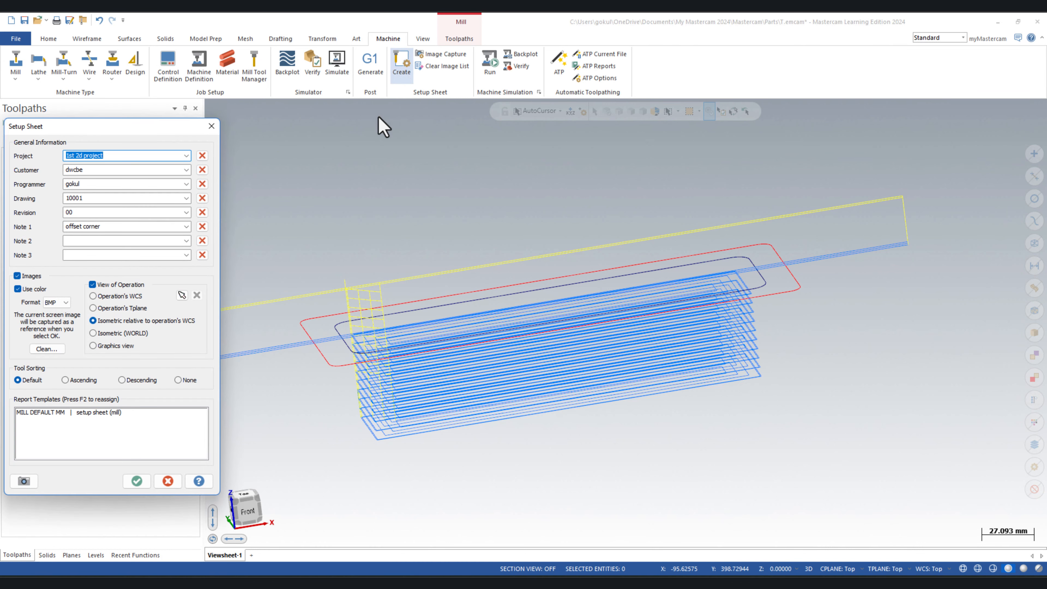
click(136, 480)
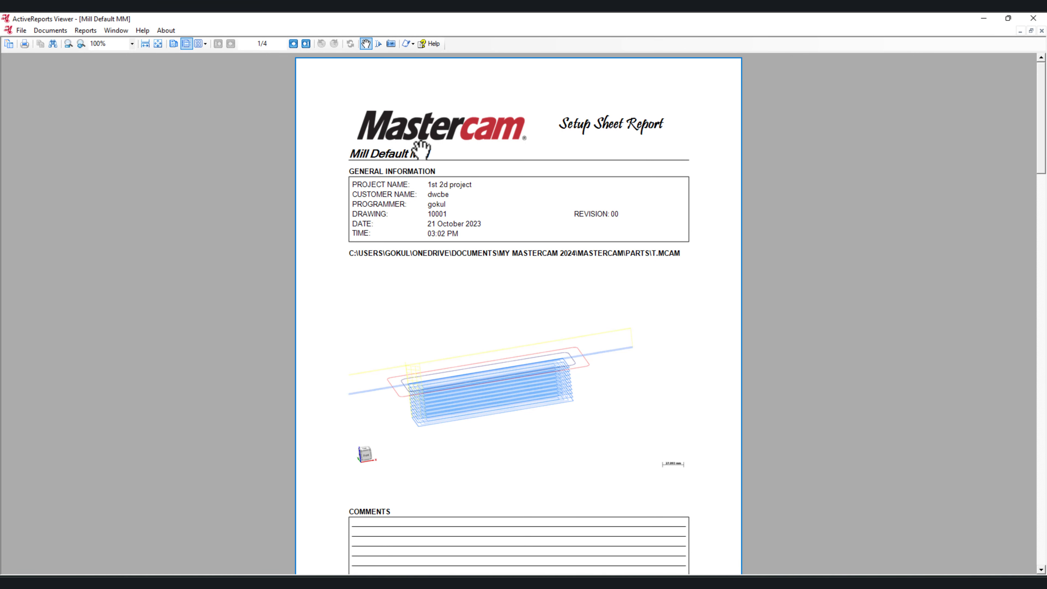
Examine the facing and contour operation details, tool list and work offsets in the group's setup sheet report, and close it.
scroll(472, 250, down, 2)
scroll(472, 250, down, 10)
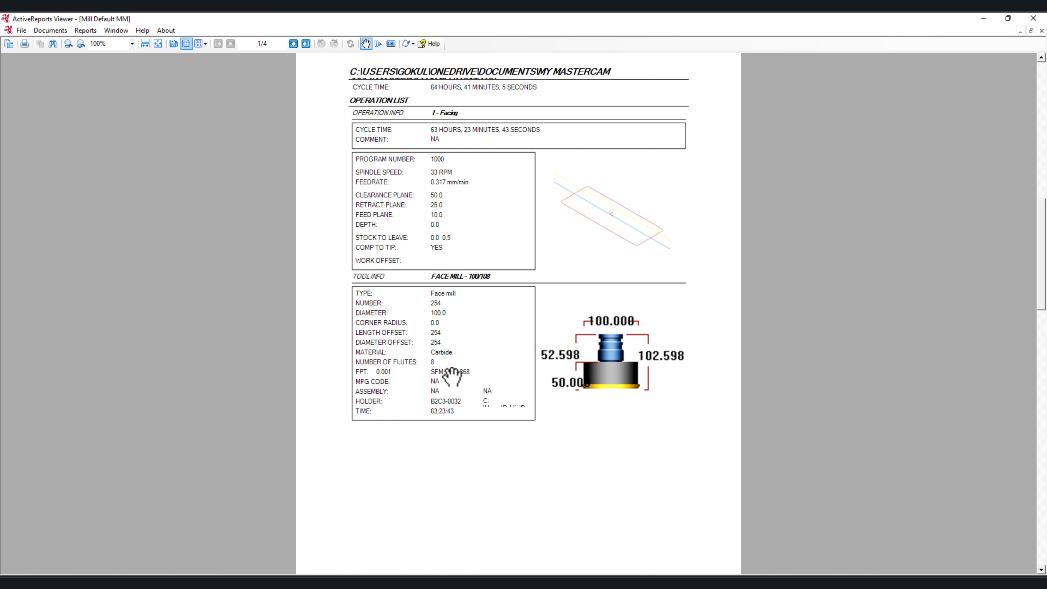
scroll(453, 374, down, 3)
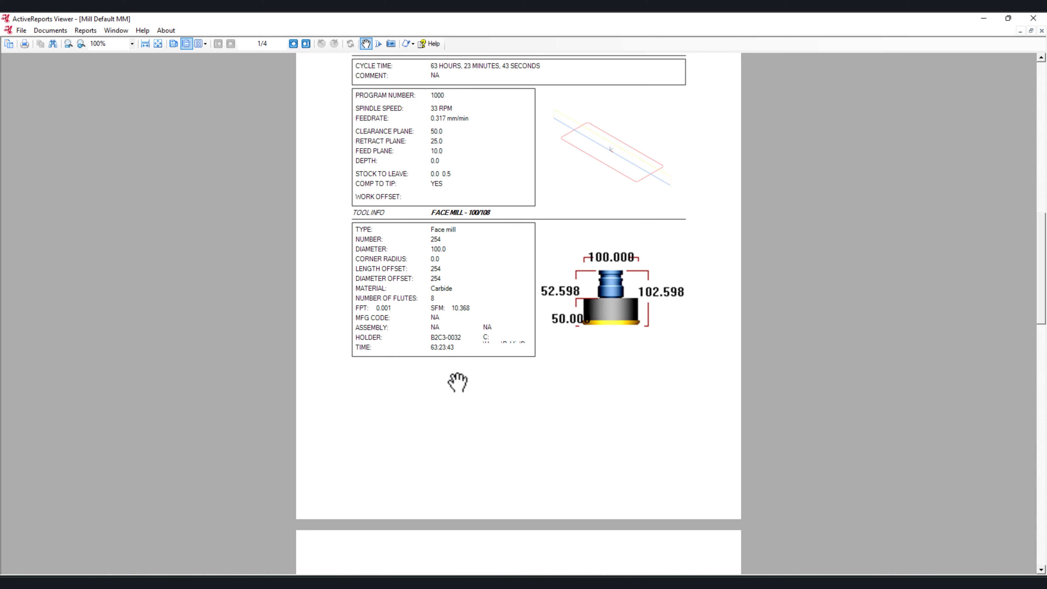
scroll(573, 363, down, 8)
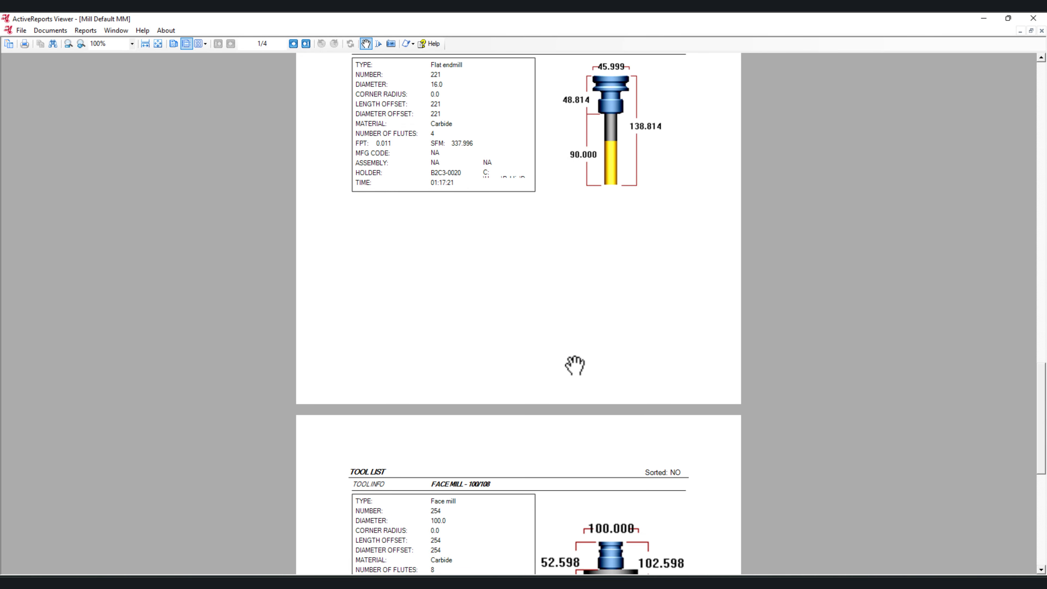
scroll(572, 362, up, 8)
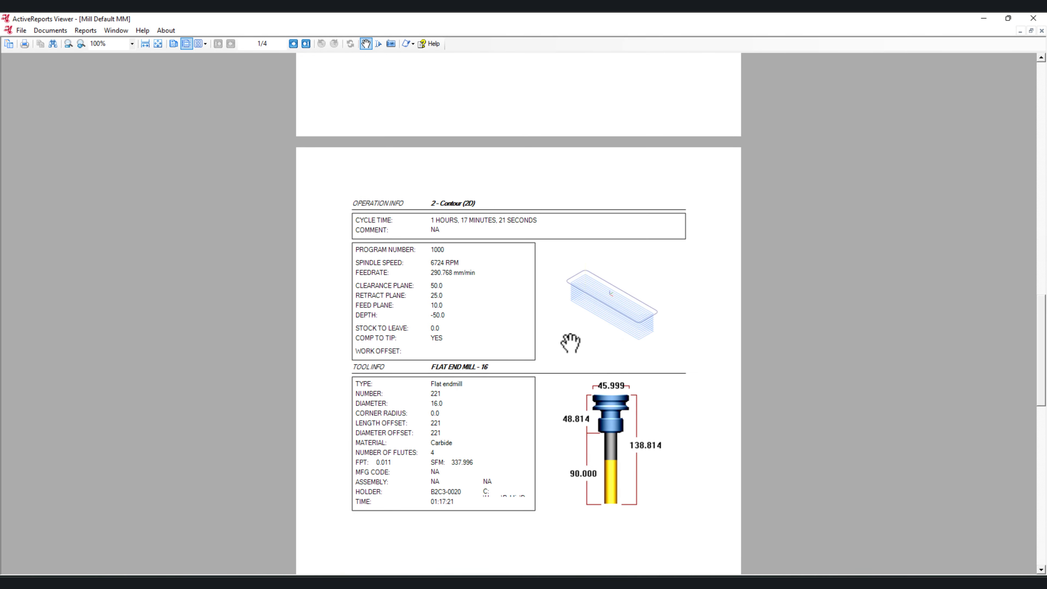
scroll(569, 340, down, 10)
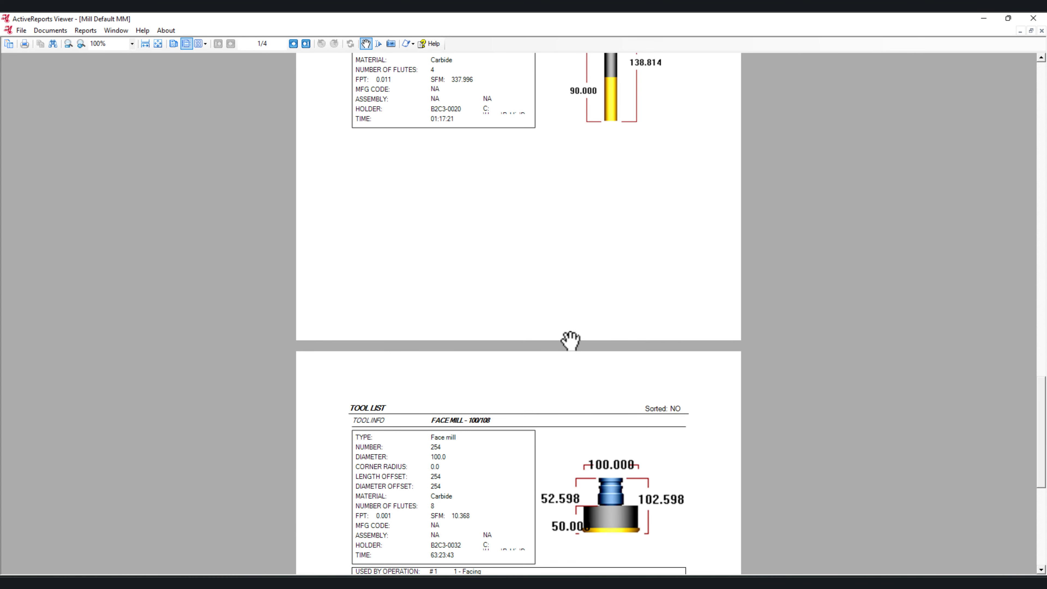
scroll(571, 341, down, 8)
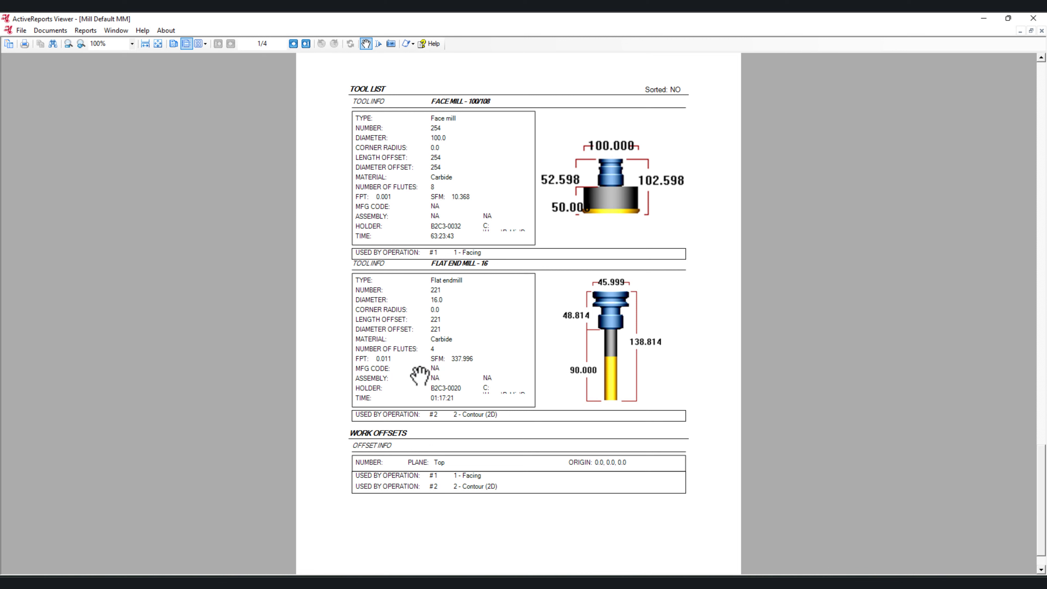
scroll(431, 361, down, 1)
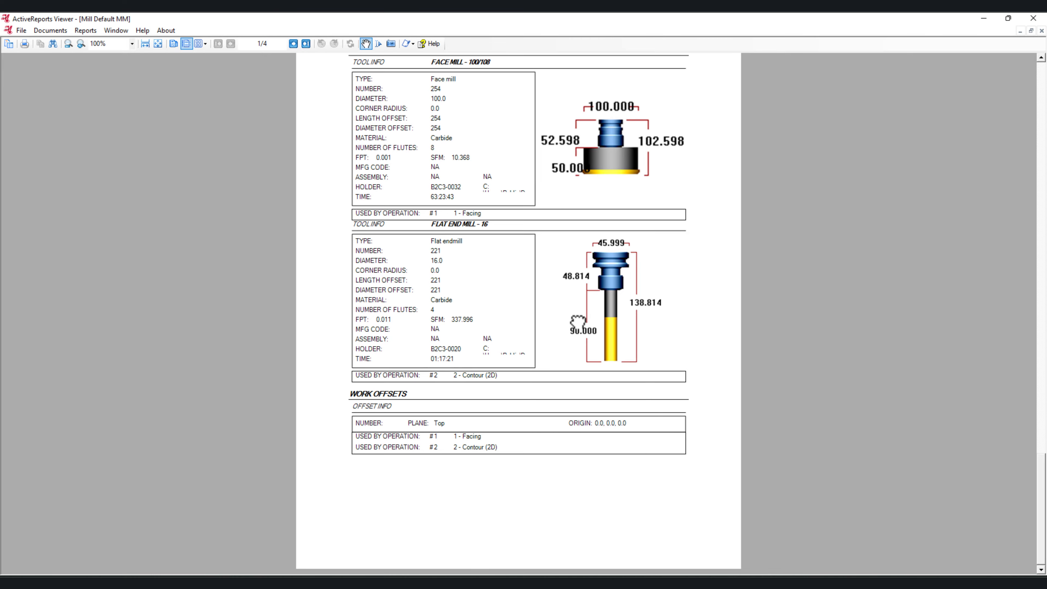
click(1033, 18)
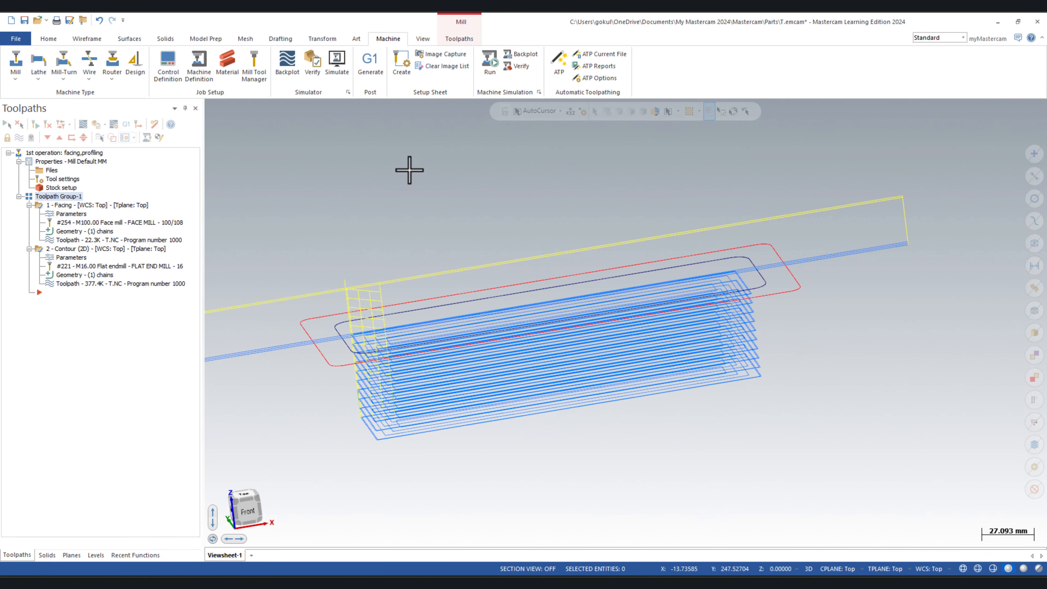